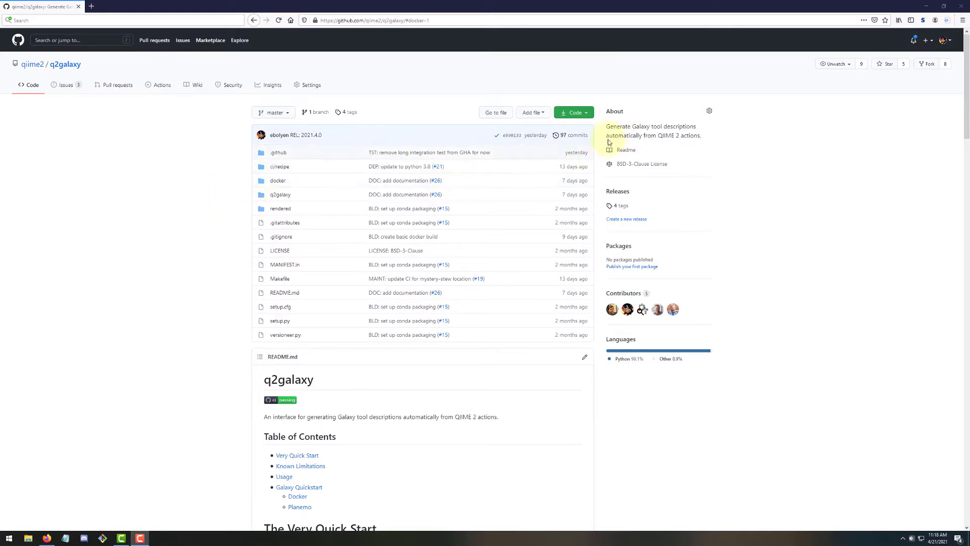
# Read through the q2galaxy README from the Very Quick Start down to the Docker instructions
pyautogui.scroll(-1, 723, 330)
pyautogui.scroll(-3, 707, 334)
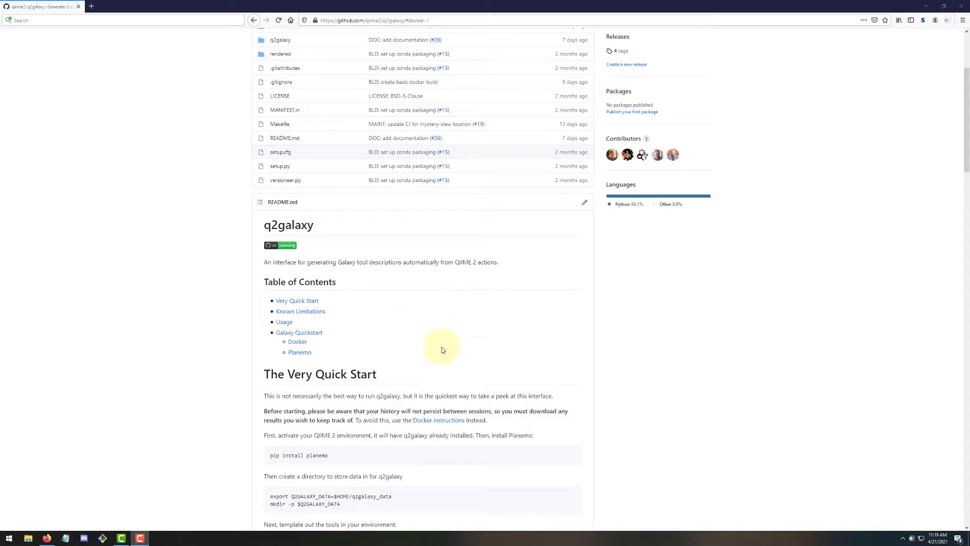
pyautogui.scroll(-3, 416, 350)
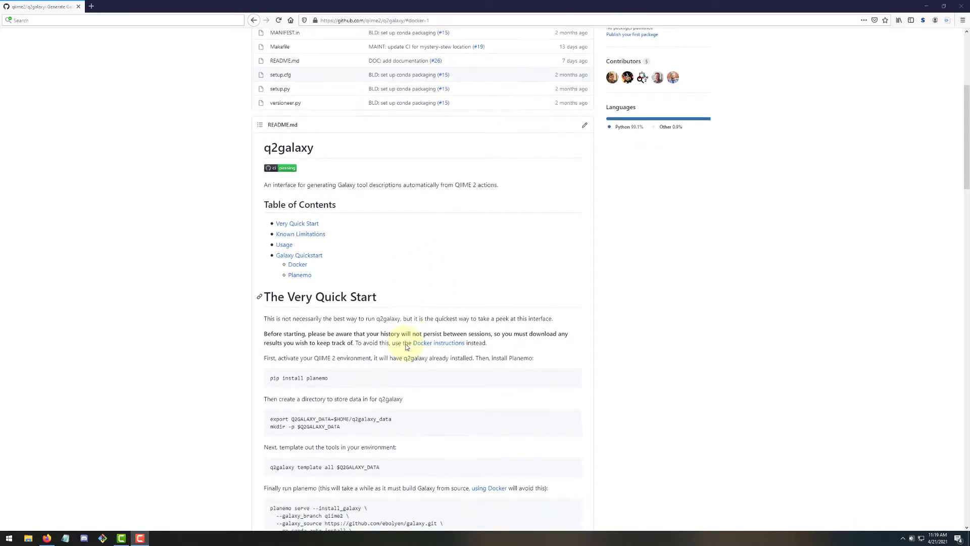
pyautogui.scroll(-3, 388, 358)
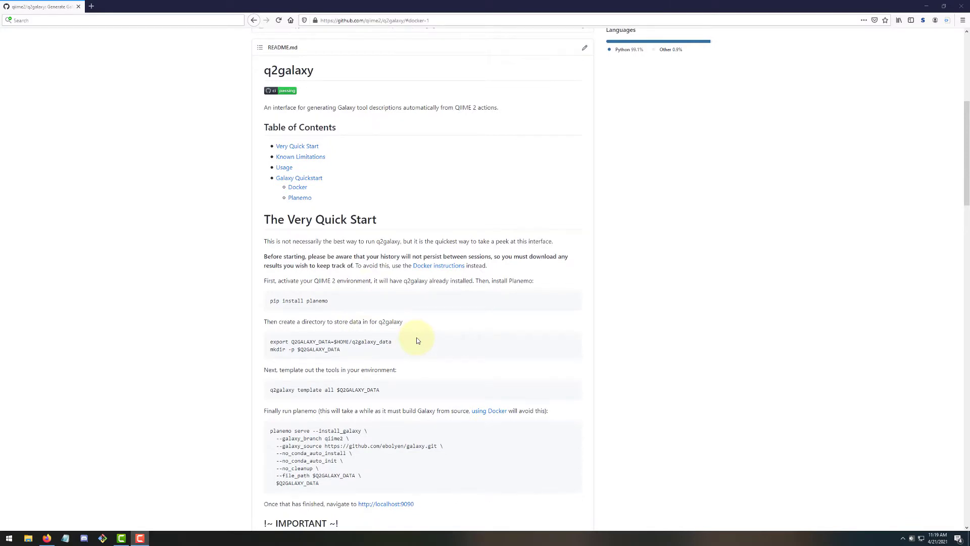
pyautogui.scroll(-8, 385, 299)
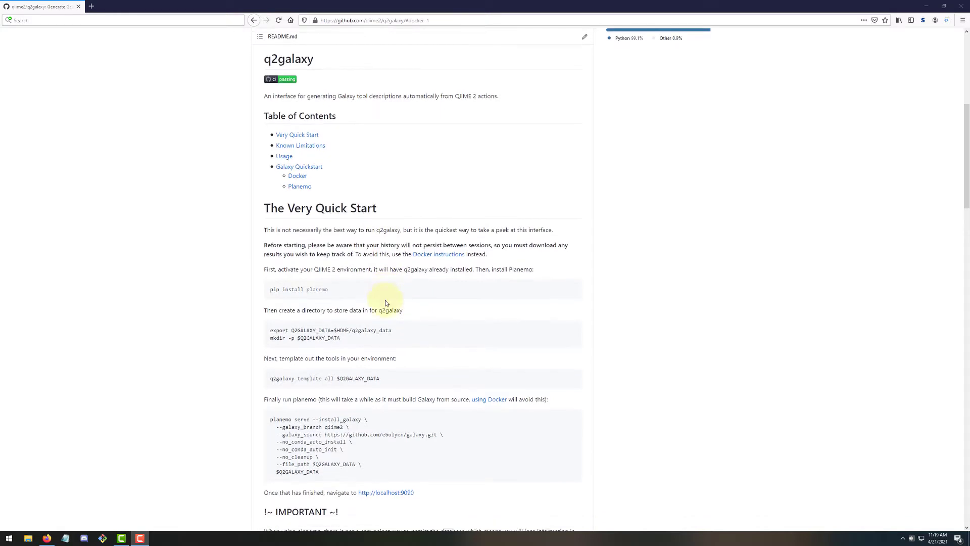
pyautogui.scroll(-12, 480, 318)
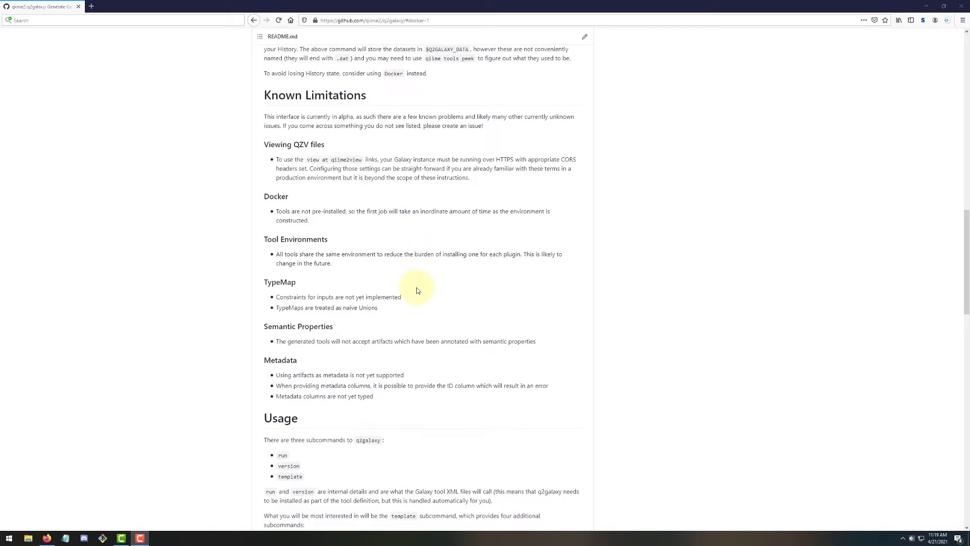
pyautogui.scroll(-3, 417, 291)
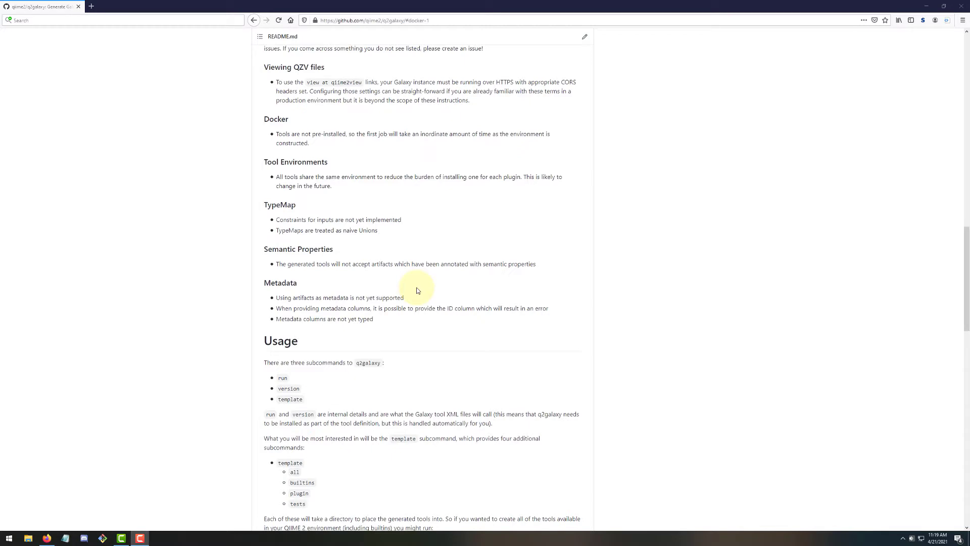
pyautogui.scroll(-3, 422, 325)
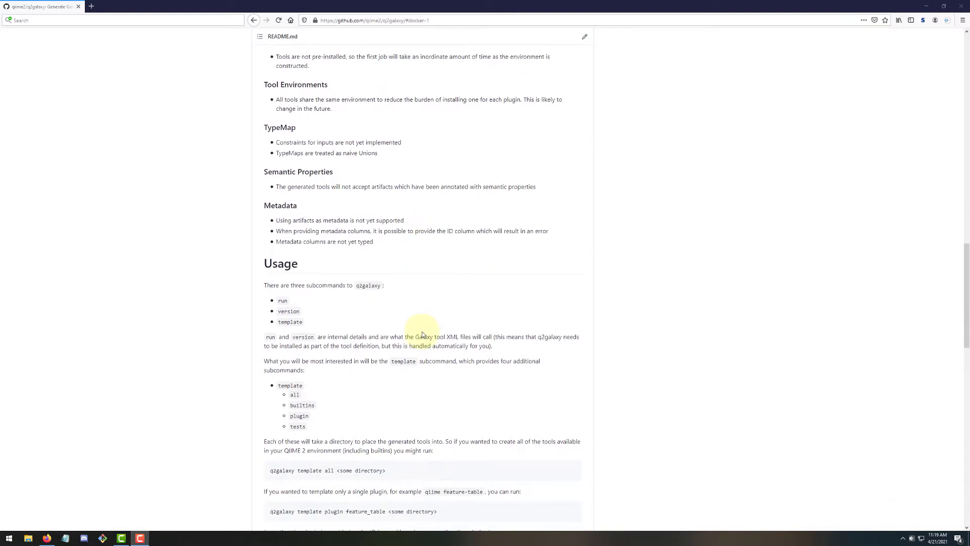
pyautogui.scroll(-4, 426, 420)
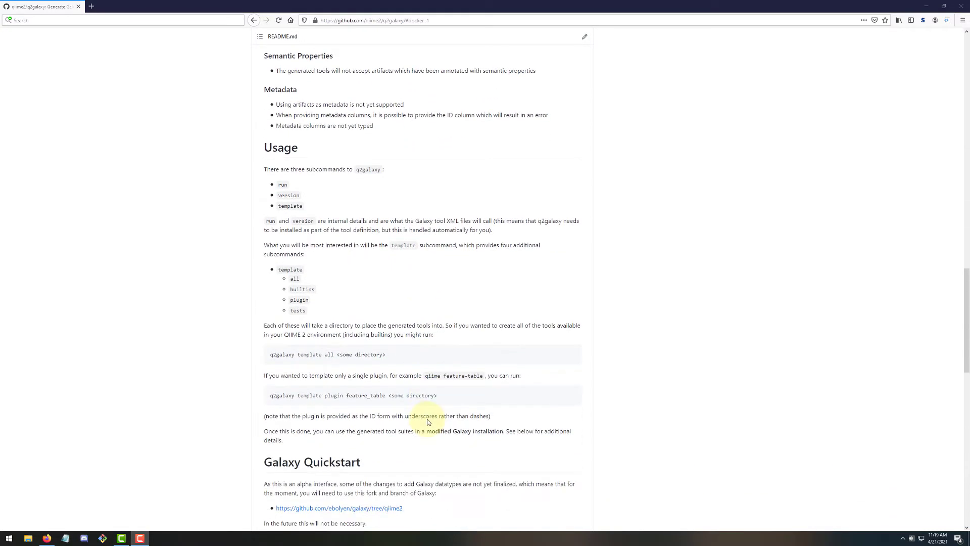
pyautogui.scroll(-8, 428, 420)
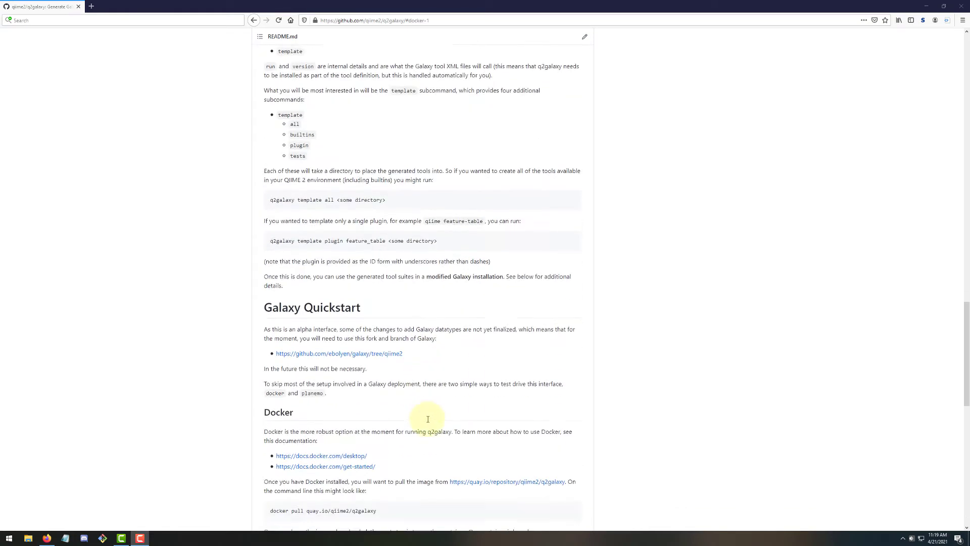
pyautogui.scroll(-3, 418, 414)
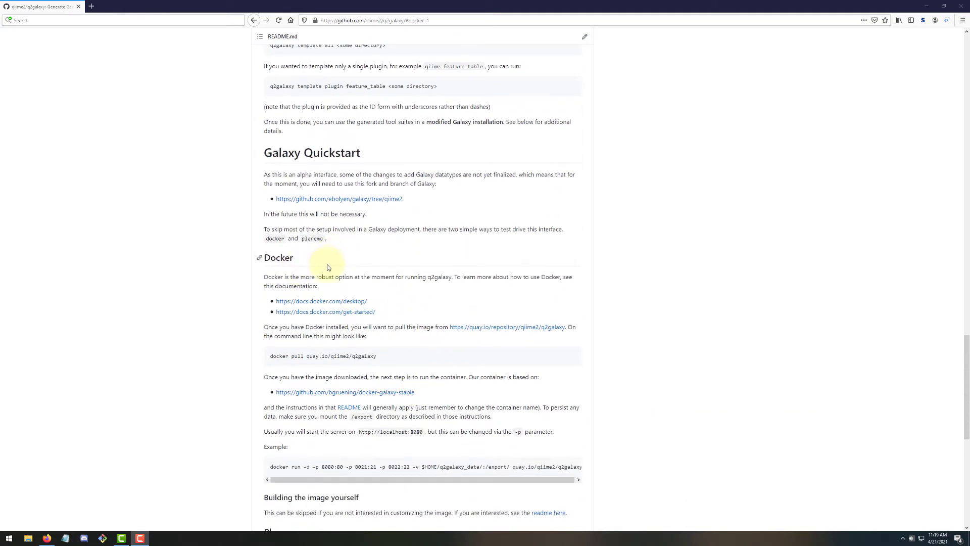
pyautogui.scroll(-4, 324, 267)
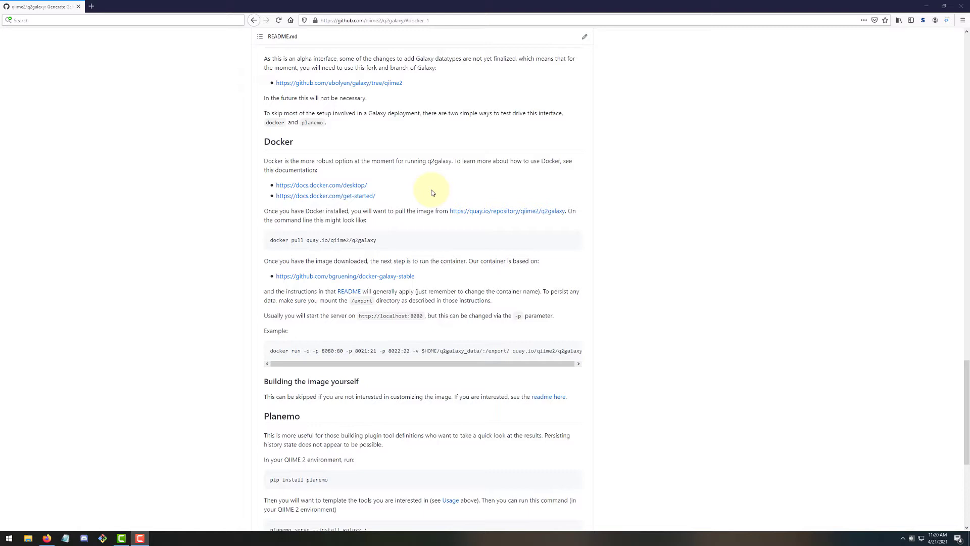
# Open the README's linked Docker Desktop documentation, go to the Windows installation page, and request the installer download without saving it
pyautogui.middleClick(334, 186)
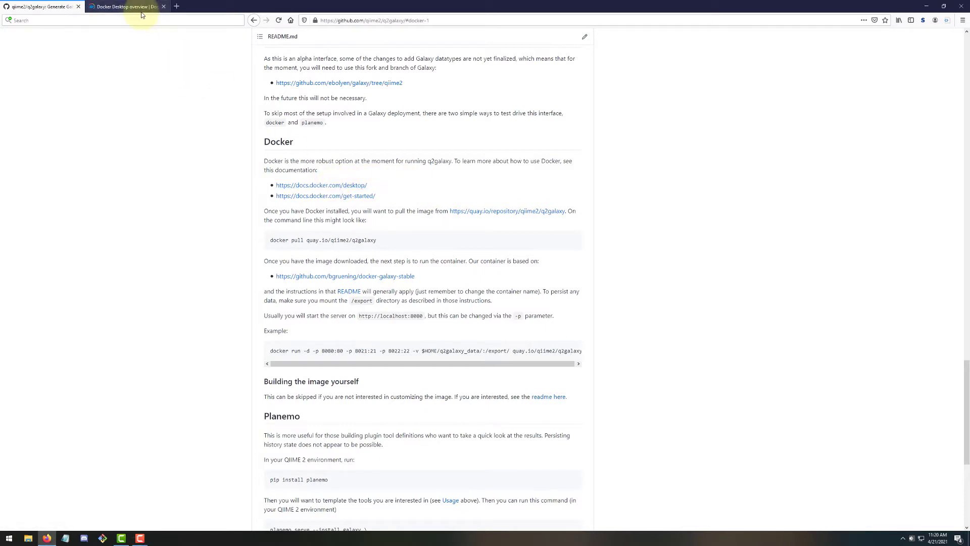
pyautogui.click(141, 7)
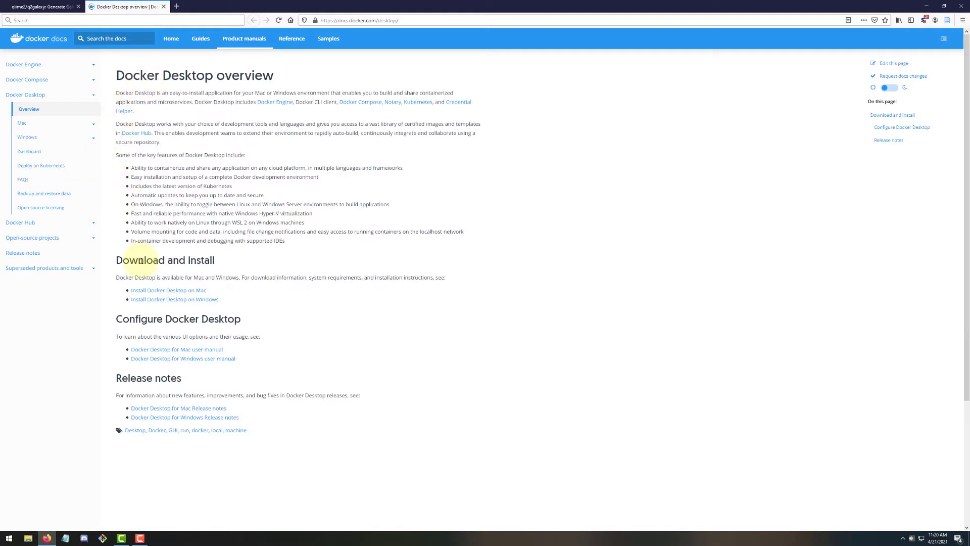
pyautogui.click(169, 300)
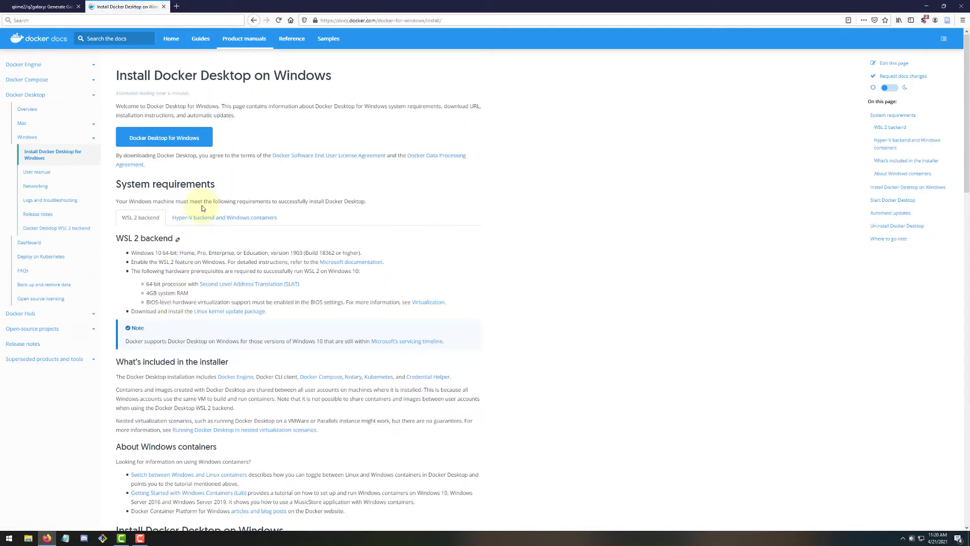
pyautogui.click(205, 136)
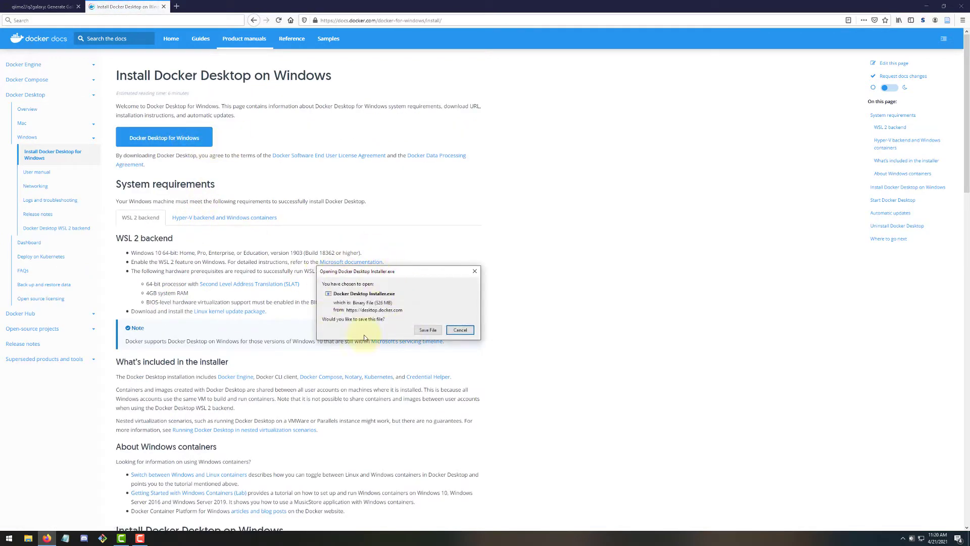
pyautogui.click(454, 332)
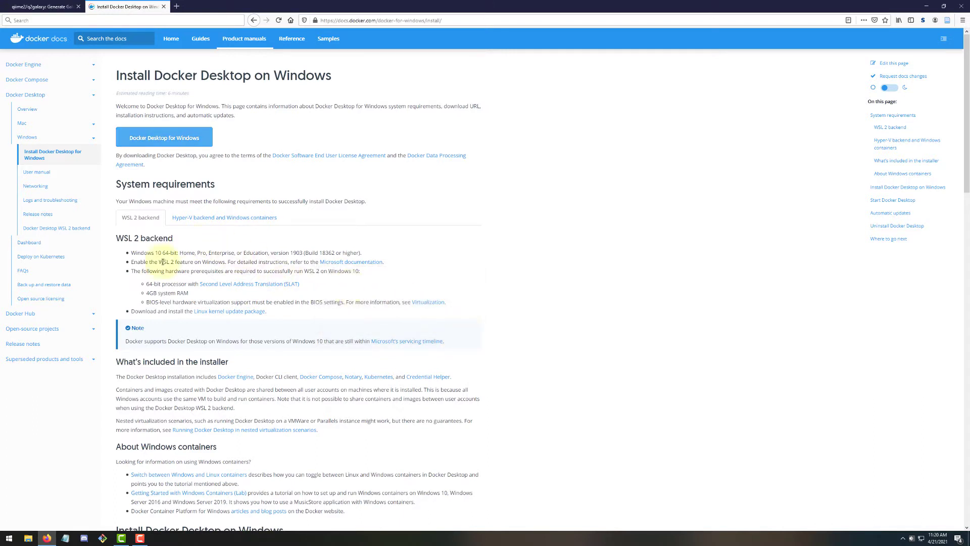
# Review the Docker Desktop system requirements for both the WSL 2 backend and the Hyper-V backend and Windows containers
pyautogui.moveTo(117, 239); pyautogui.dragTo(172, 239)
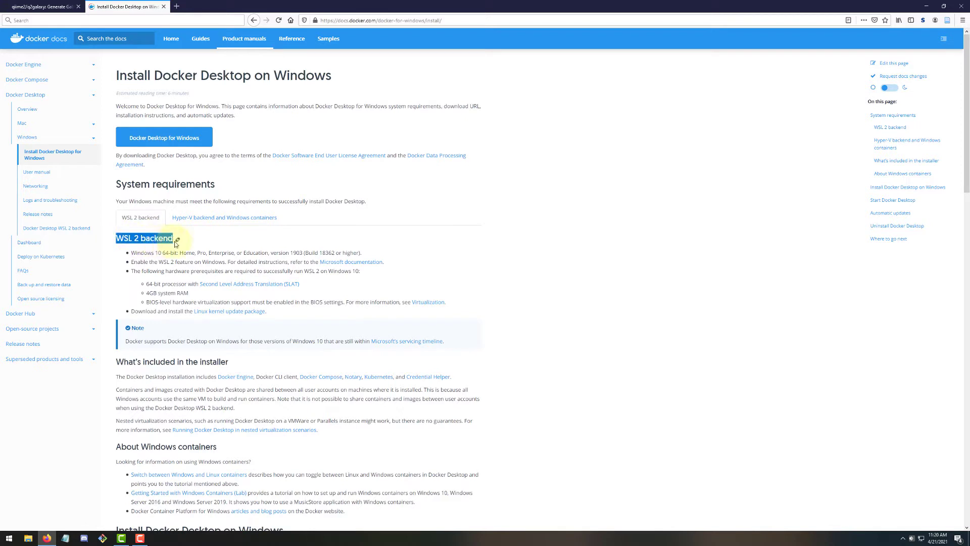
pyautogui.click(158, 280)
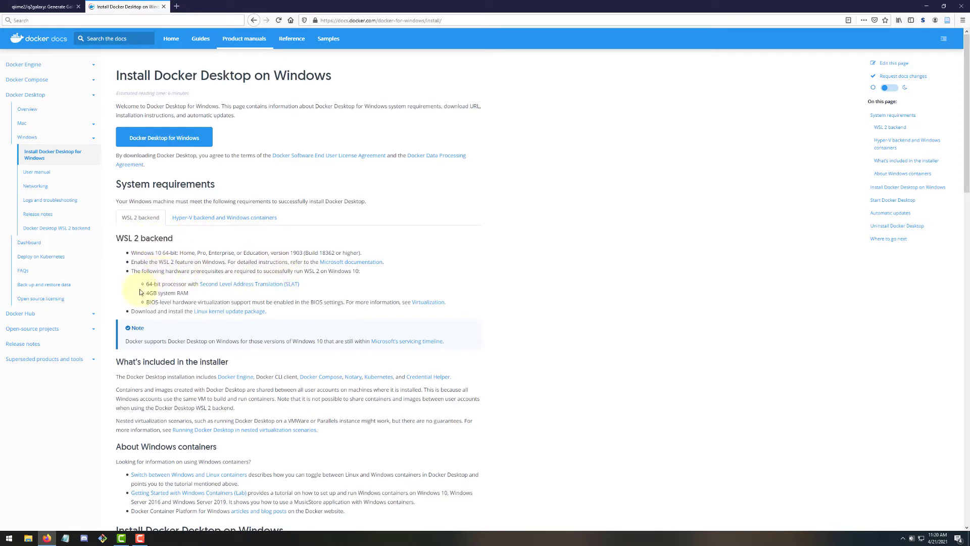
pyautogui.moveTo(157, 286); pyautogui.dragTo(165, 292)
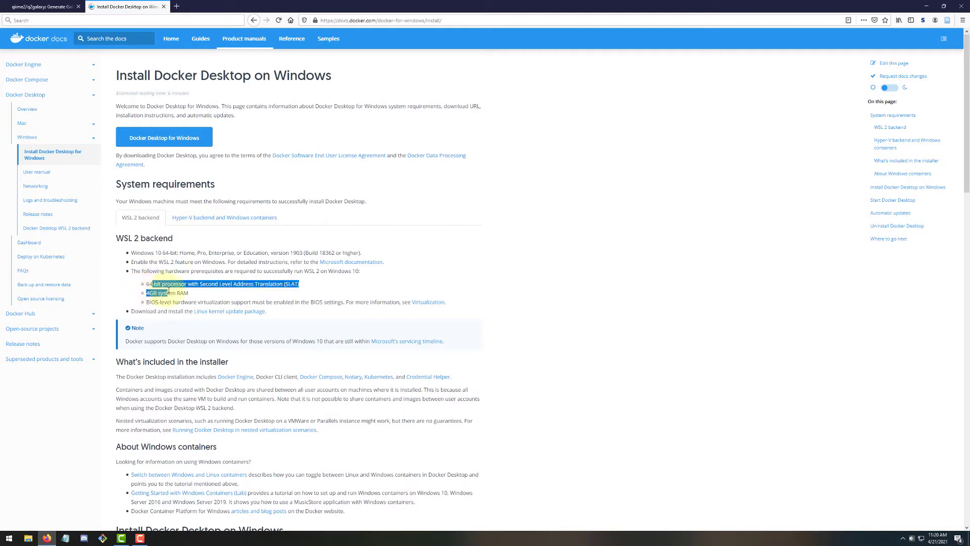
pyautogui.click(193, 298)
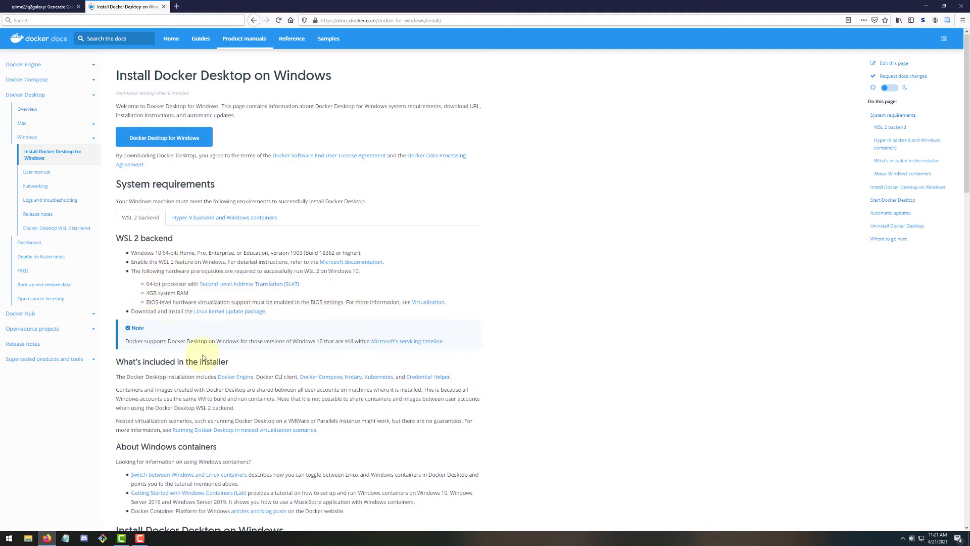
pyautogui.click(226, 218)
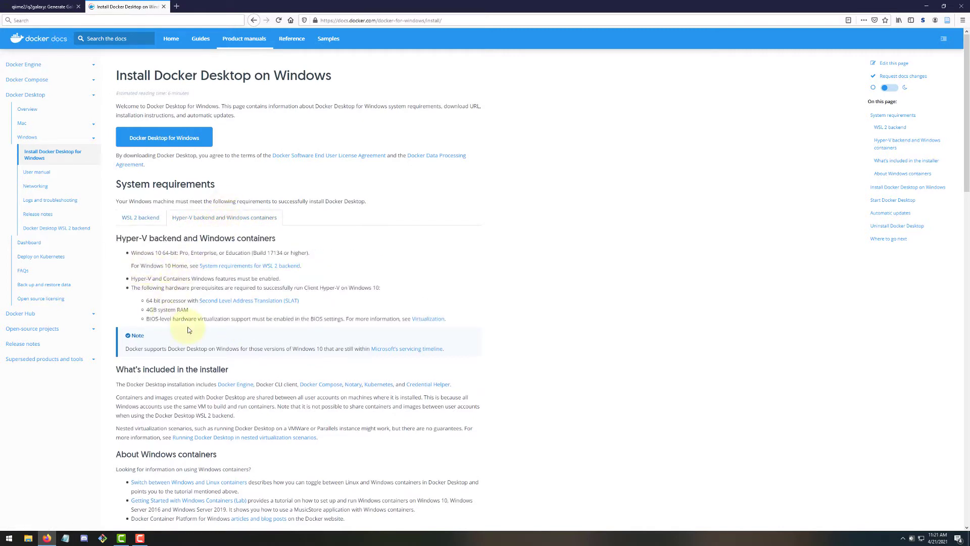
pyautogui.moveTo(150, 301); pyautogui.dragTo(461, 329)
pyautogui.click(461, 328)
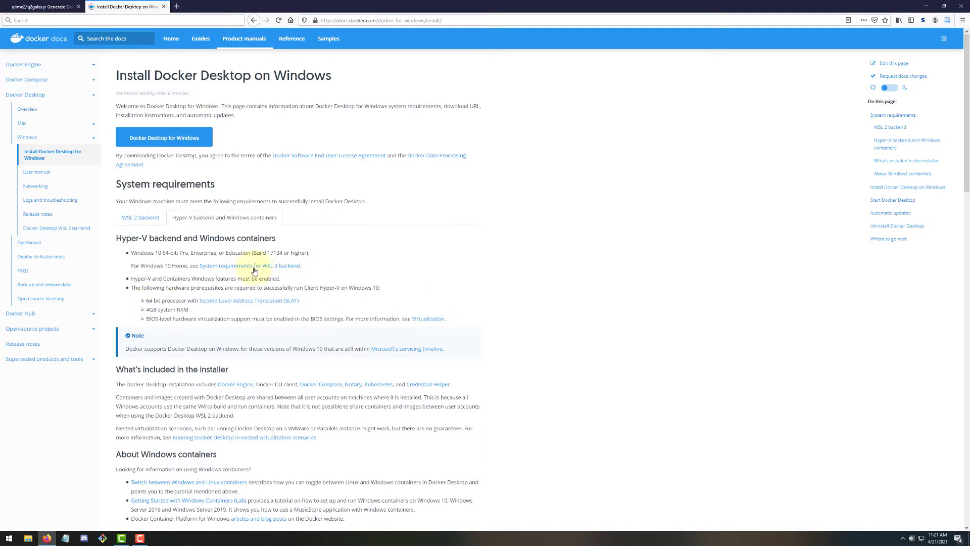
pyautogui.click(149, 216)
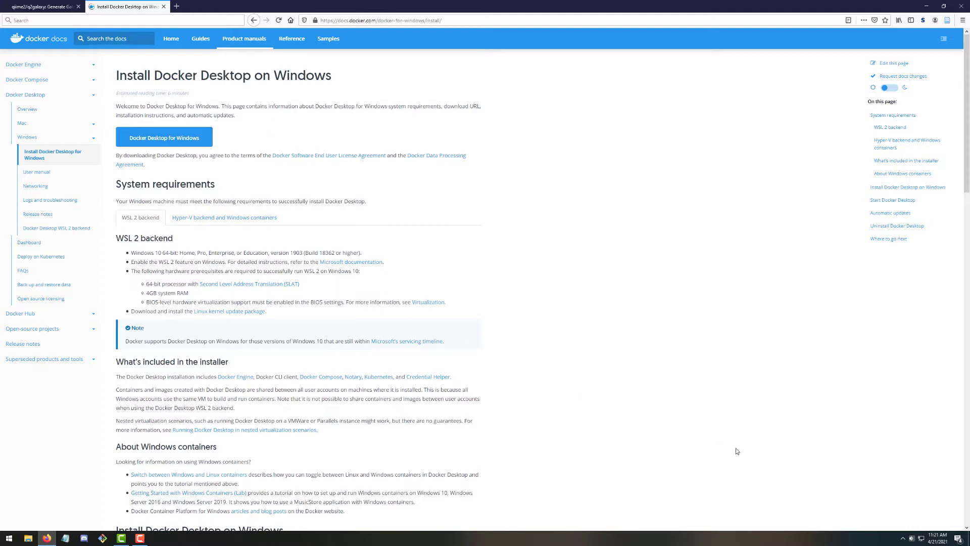
# Open the Docker Desktop dashboard and view its Images, Dev Environments and Containers / Apps sections
pyautogui.click(902, 538)
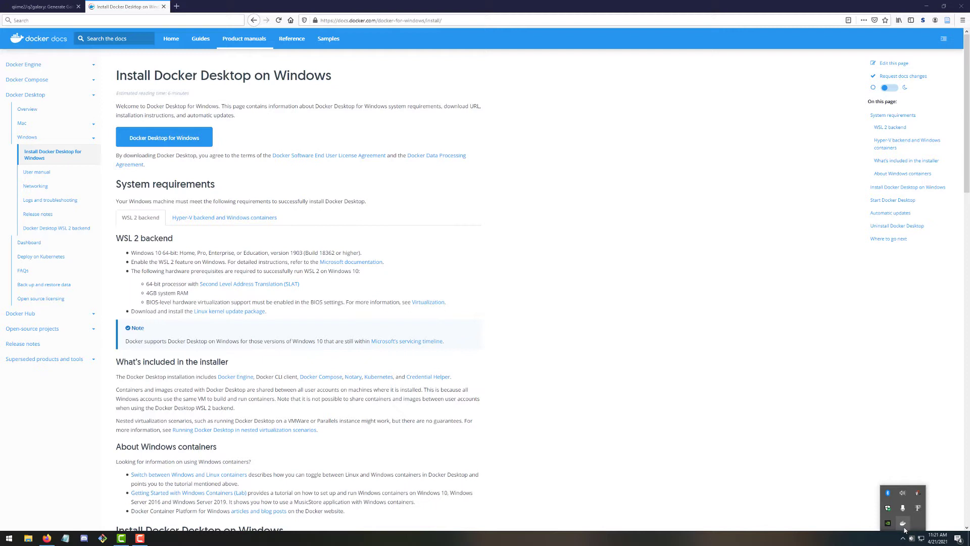
pyautogui.rightClick(903, 526)
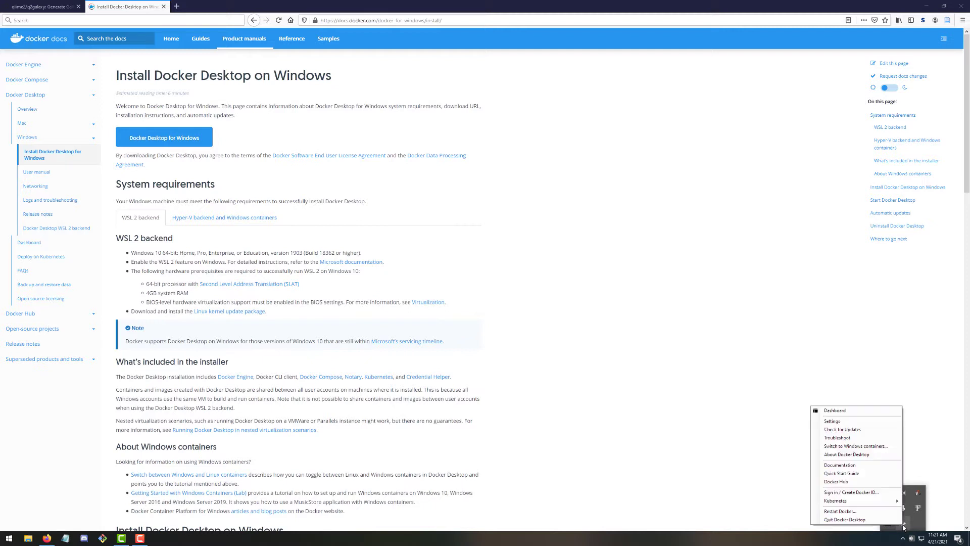
pyautogui.click(853, 414)
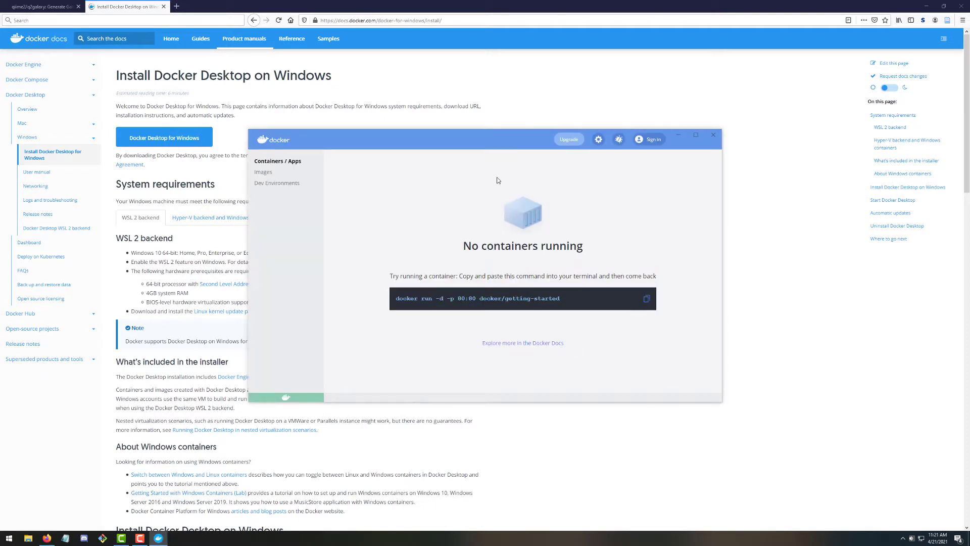
pyautogui.click(267, 175)
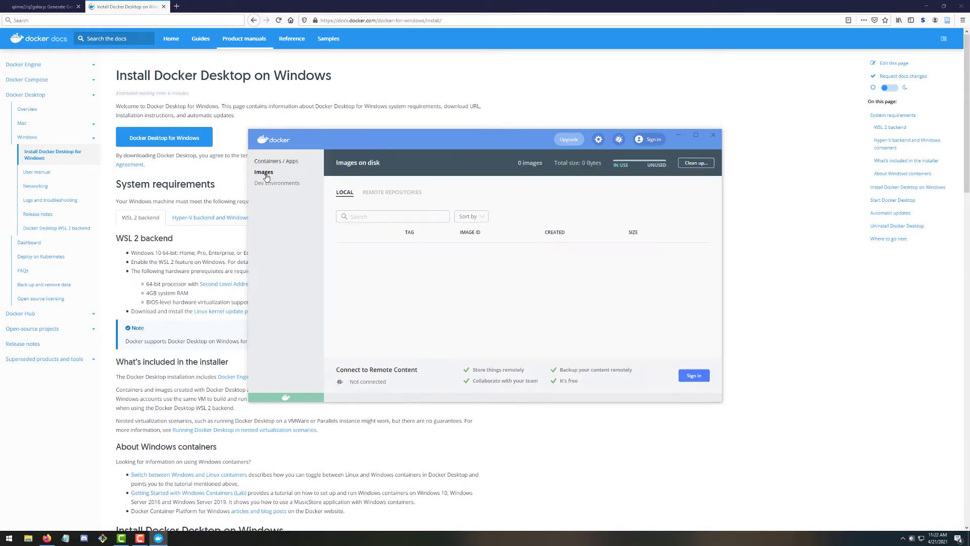
pyautogui.click(275, 186)
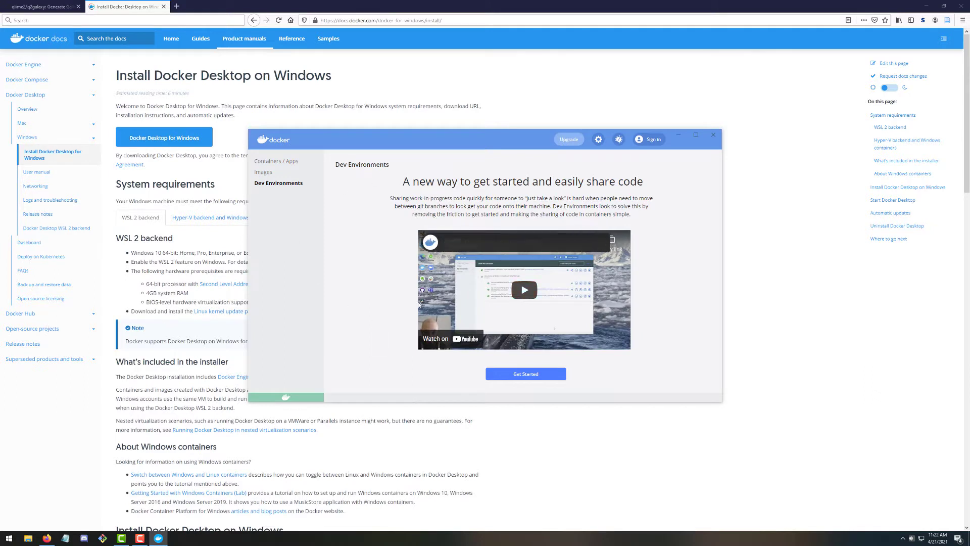
pyautogui.click(267, 165)
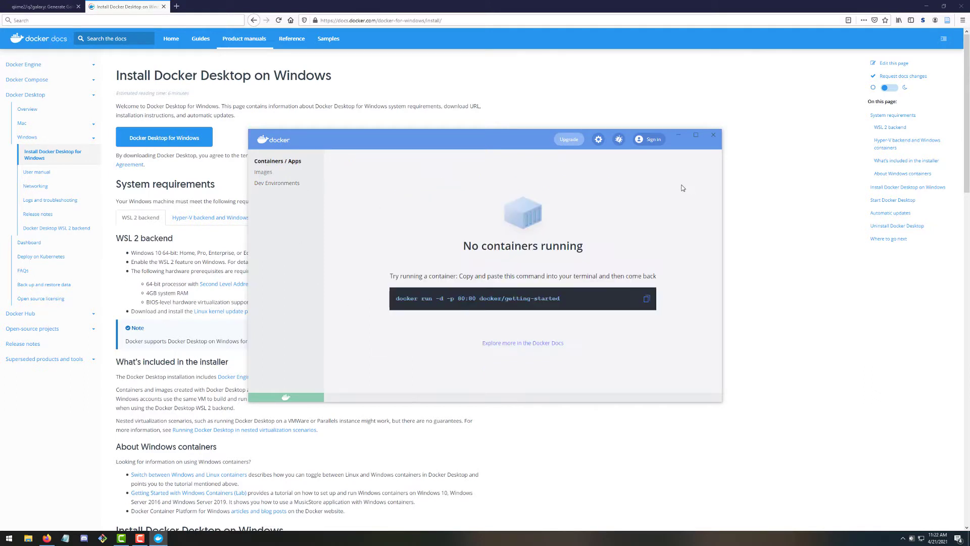
# Check the General settings of Docker Desktop and close them without changes
pyautogui.click(599, 139)
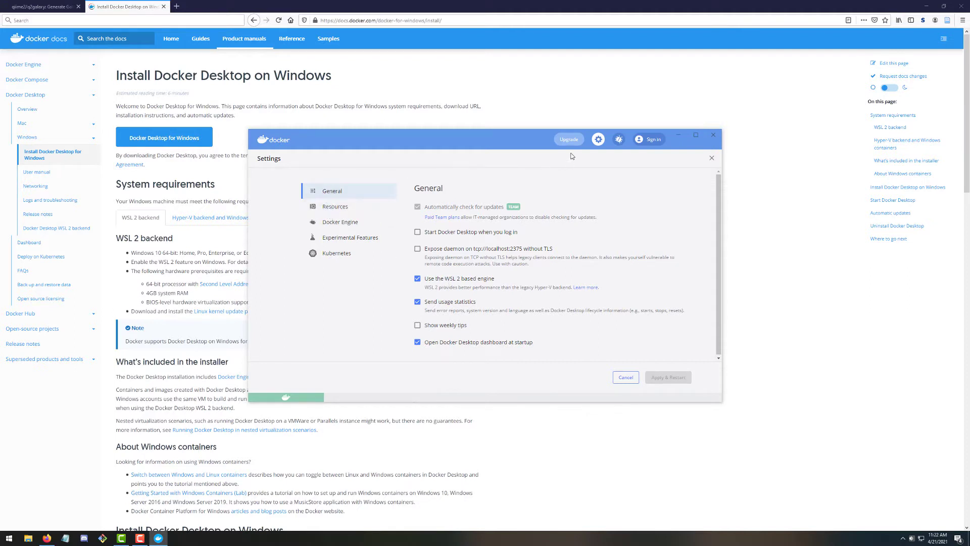
pyautogui.click(712, 158)
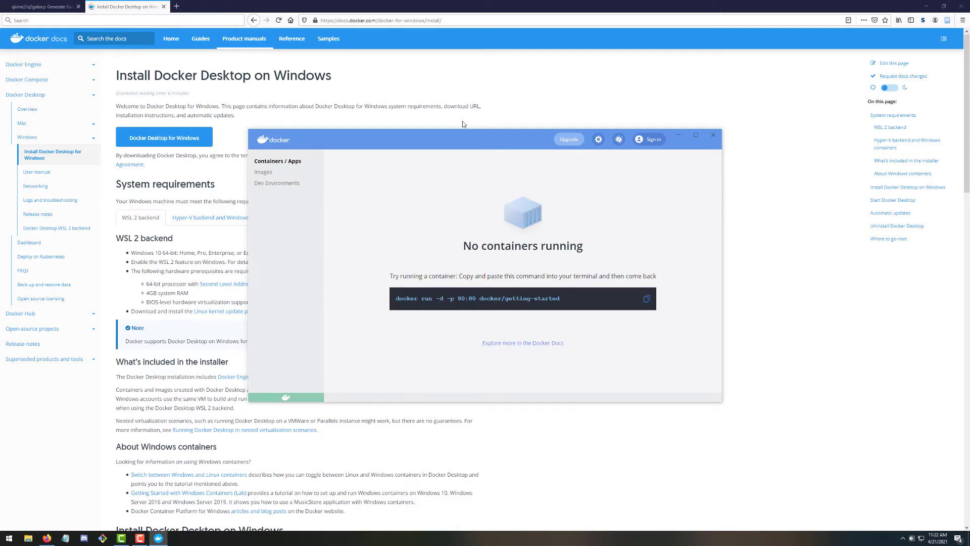
pyautogui.moveTo(463, 142); pyautogui.dragTo(438, 143)
# Return to the q2galaxy README and examine the docker pull command and its quay.io/qiime2/q2galaxy image path
pyautogui.click(40, 6)
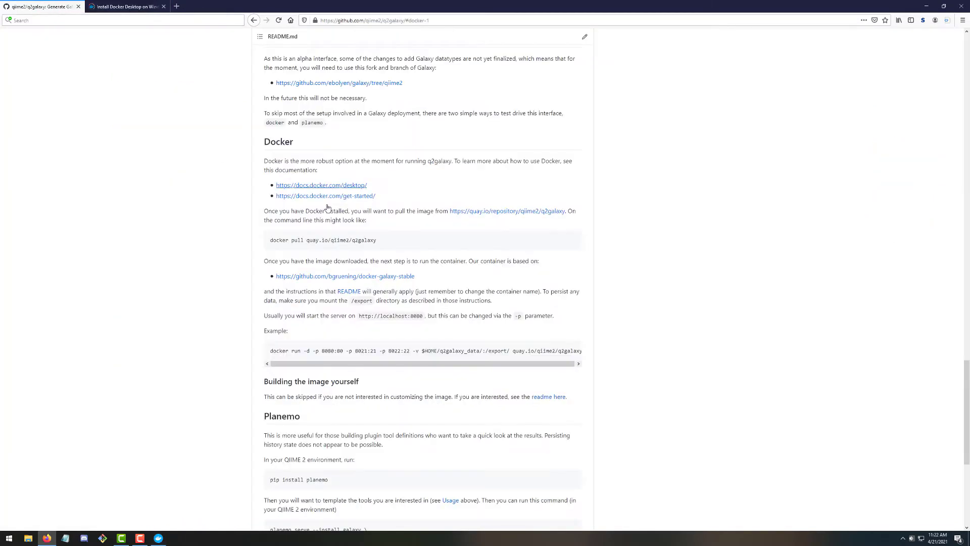
pyautogui.tripleClick(317, 239)
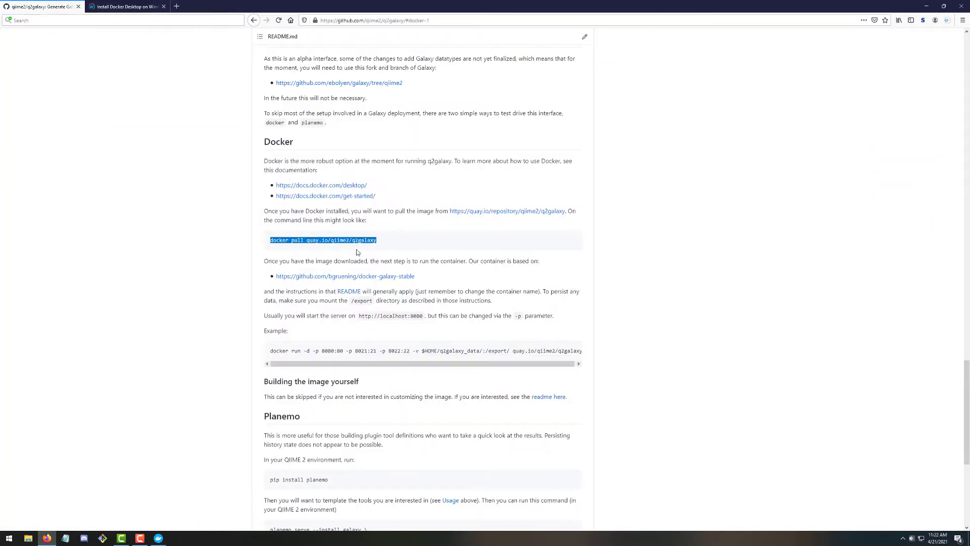
pyautogui.click(380, 240)
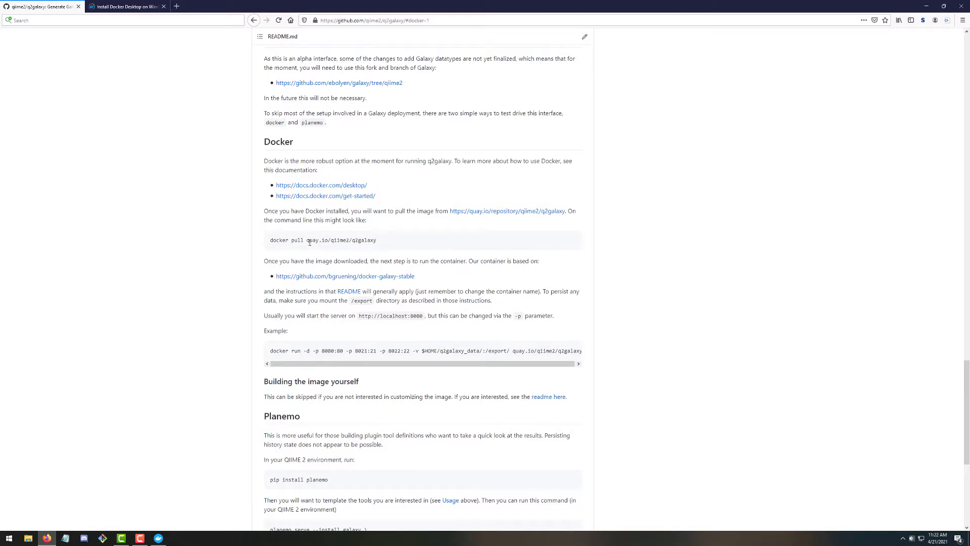
pyautogui.moveTo(304, 240); pyautogui.dragTo(353, 241)
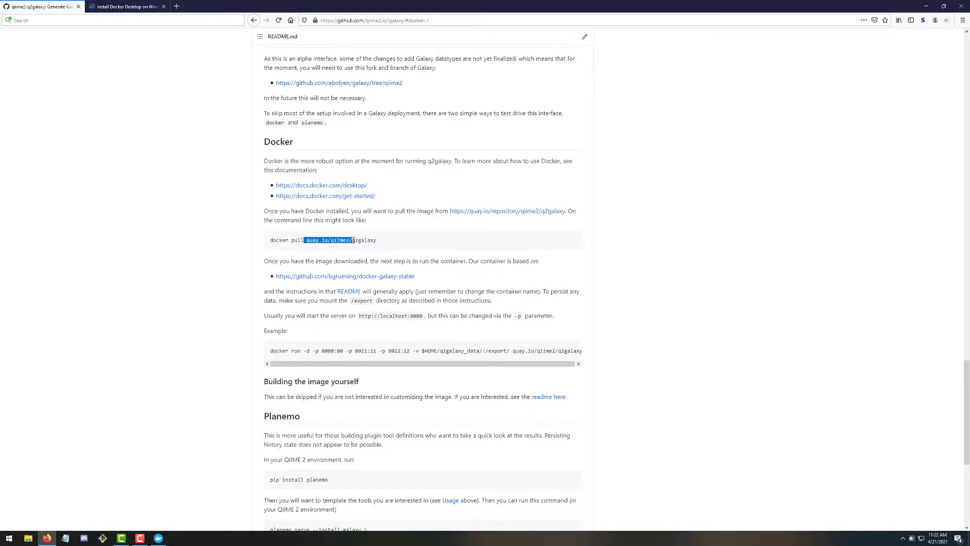
pyautogui.doubleClick(365, 240)
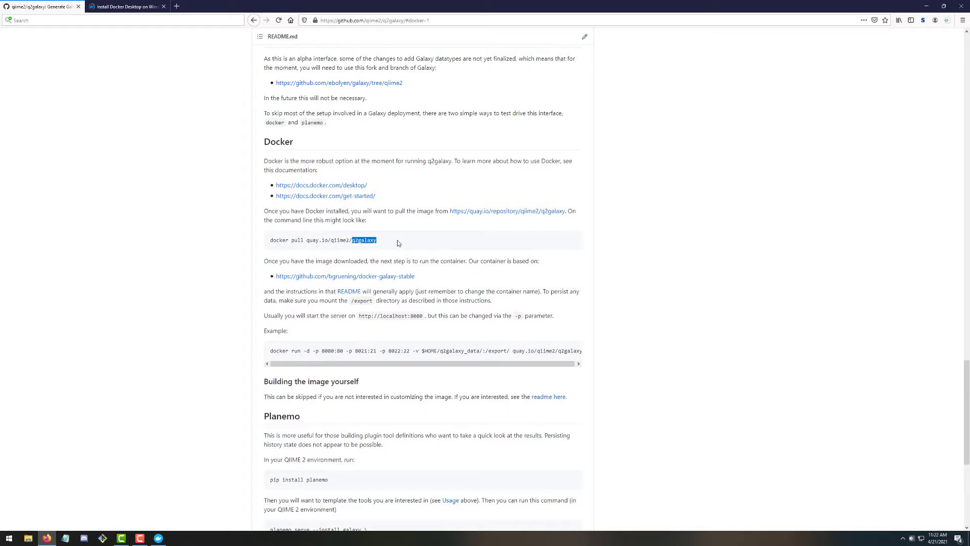
pyautogui.click(397, 242)
# Open Windows PowerShell and place its window beside the README text so both can be seen
pyautogui.press('super')
pyautogui.write('power')
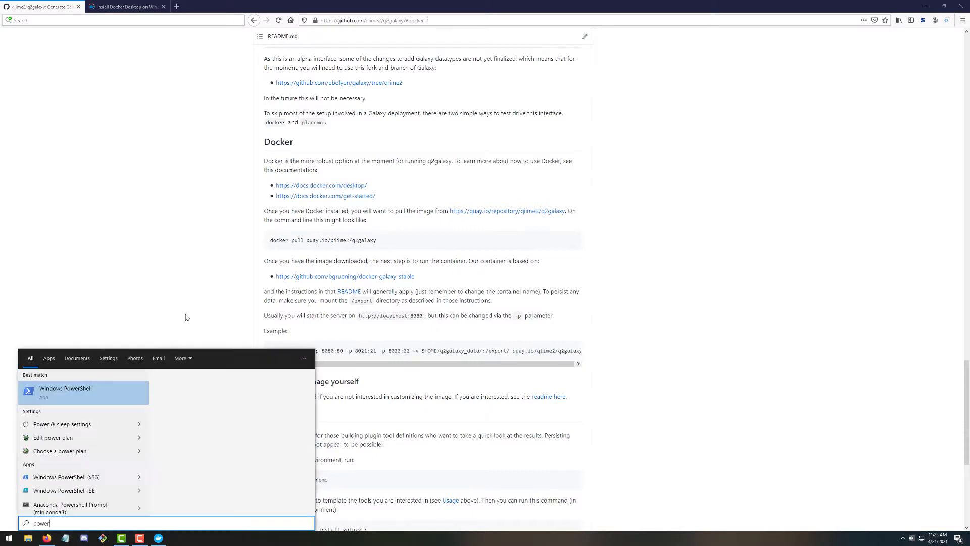
pyautogui.write('shell')
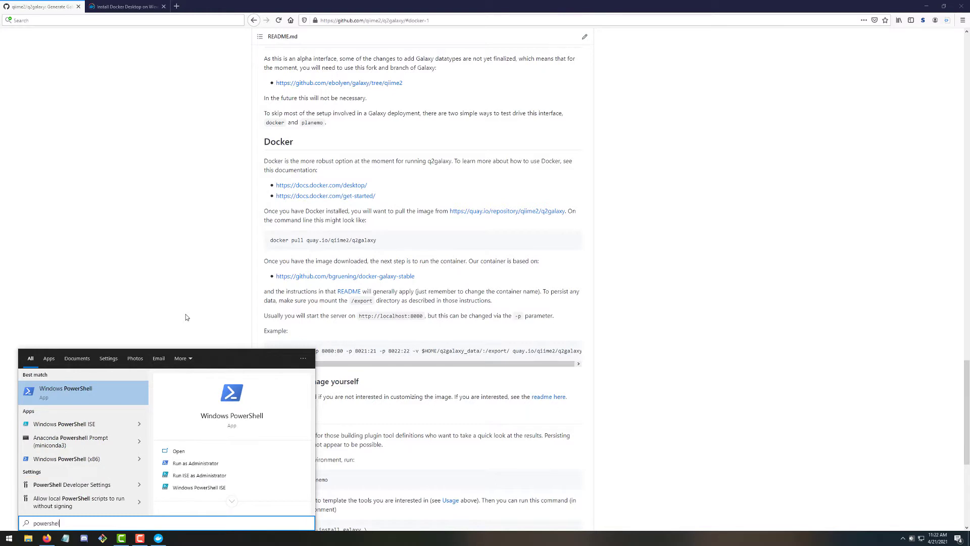
pyautogui.press('Return')
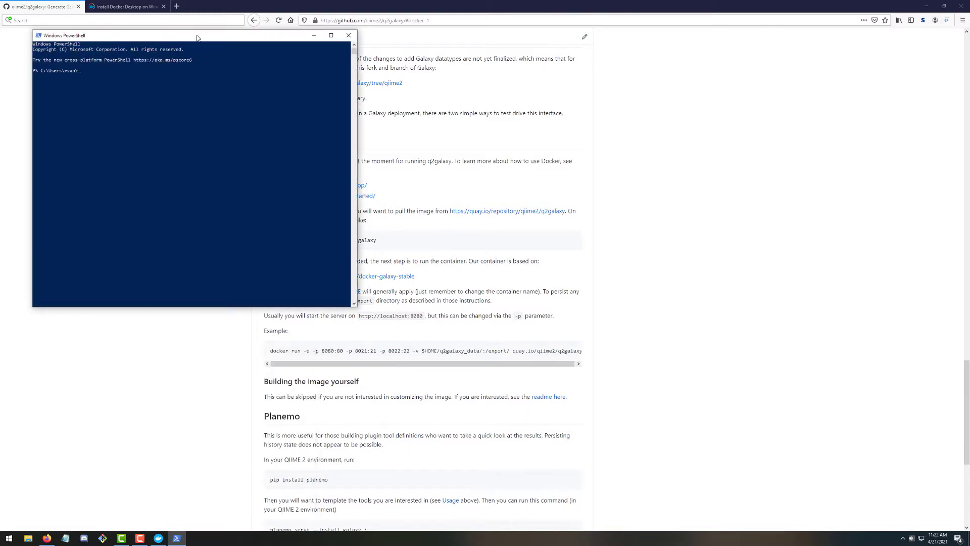
pyautogui.moveTo(197, 37); pyautogui.dragTo(644, 118)
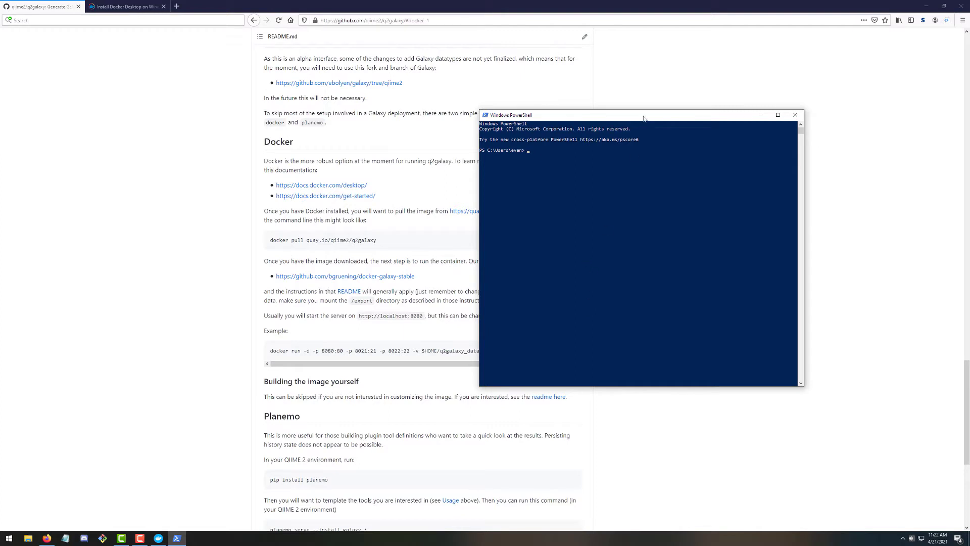
pyautogui.moveTo(644, 118); pyautogui.dragTo(749, 138)
# Pull the q2galaxy image in PowerShell with "docker pull quay.io/qiime2/q2galaxy"
pyautogui.click(684, 235)
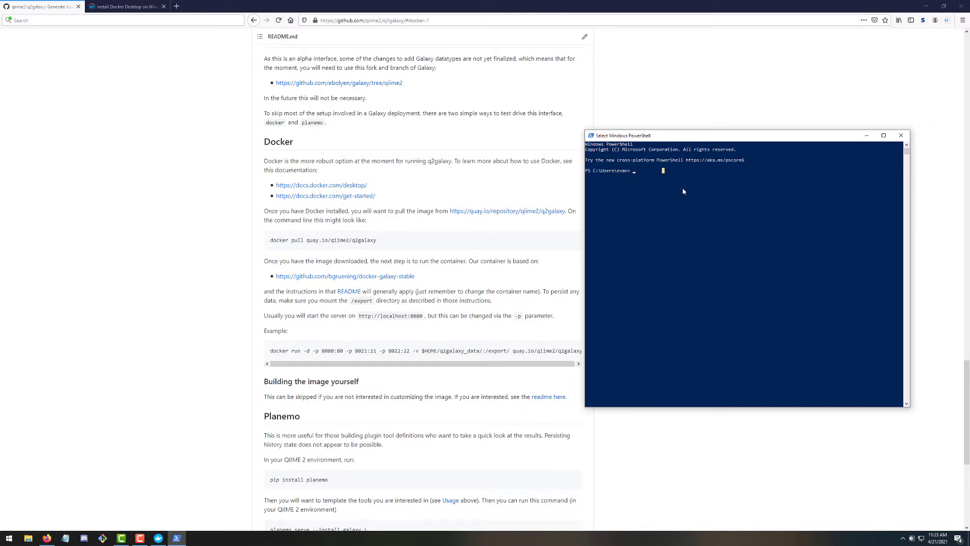
pyautogui.press('Escape')
pyautogui.write('docker pull qau')
pyautogui.press('BackSpace')
pyautogui.press('BackSpace')
pyautogui.write('uay.io')
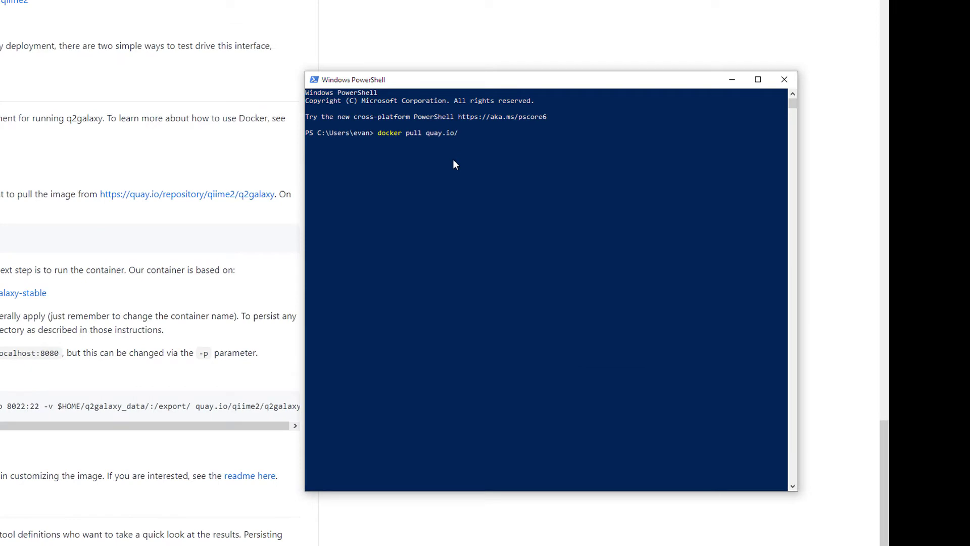
pyautogui.write('/qiime2/q2galaxy')
pyautogui.press('Return')
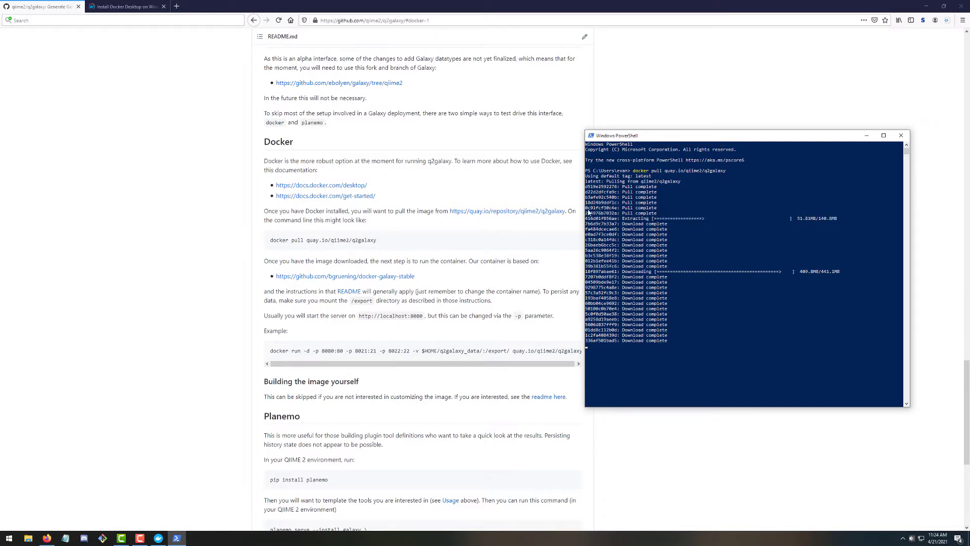
# Examine the example docker run command in the q2galaxy README's Docker section
pyautogui.click(469, 270)
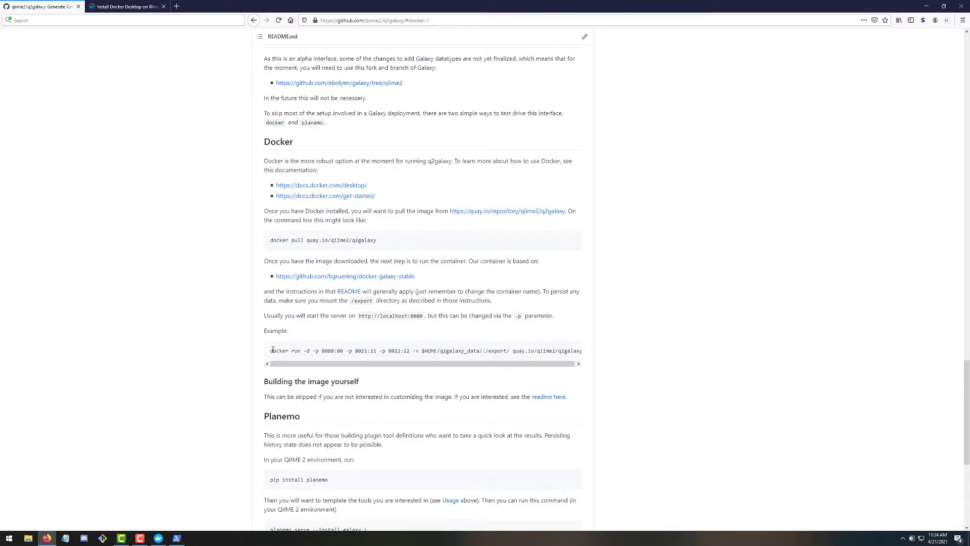
pyautogui.moveTo(272, 350); pyautogui.dragTo(587, 348)
pyautogui.click(491, 342)
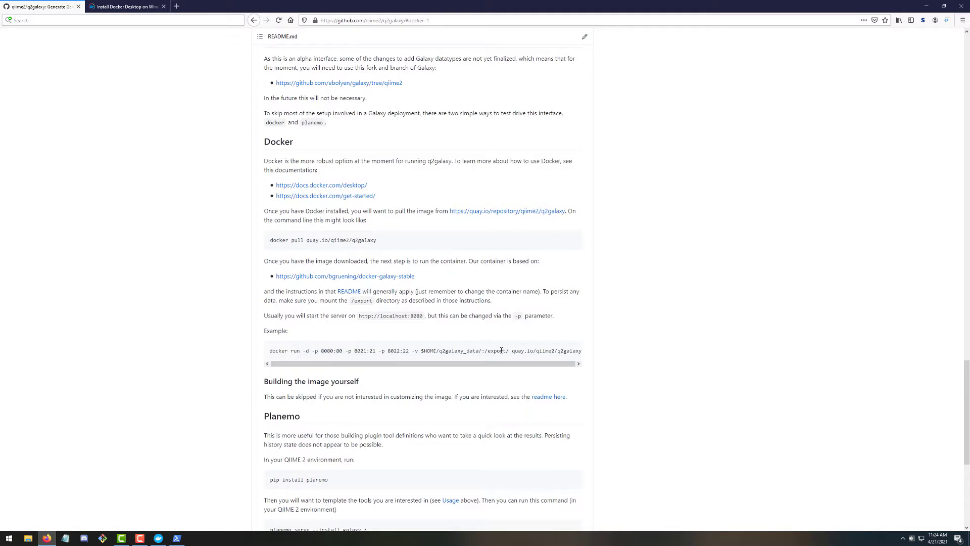
# Open the bgruening/docker-galaxy-stable repository linked in the README and read through its Usage section
pyautogui.click(363, 276)
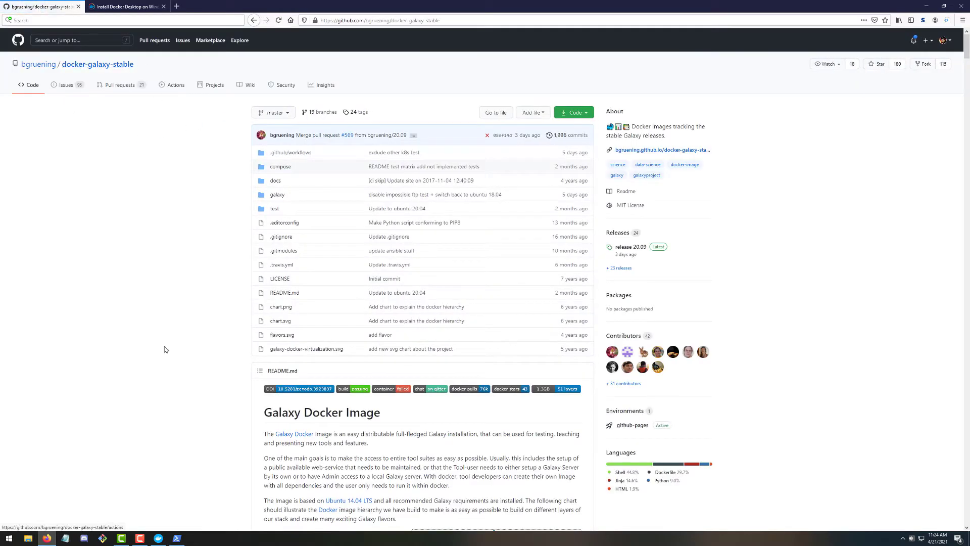
pyautogui.scroll(-3, 315, 282)
pyautogui.scroll(-10, 394, 283)
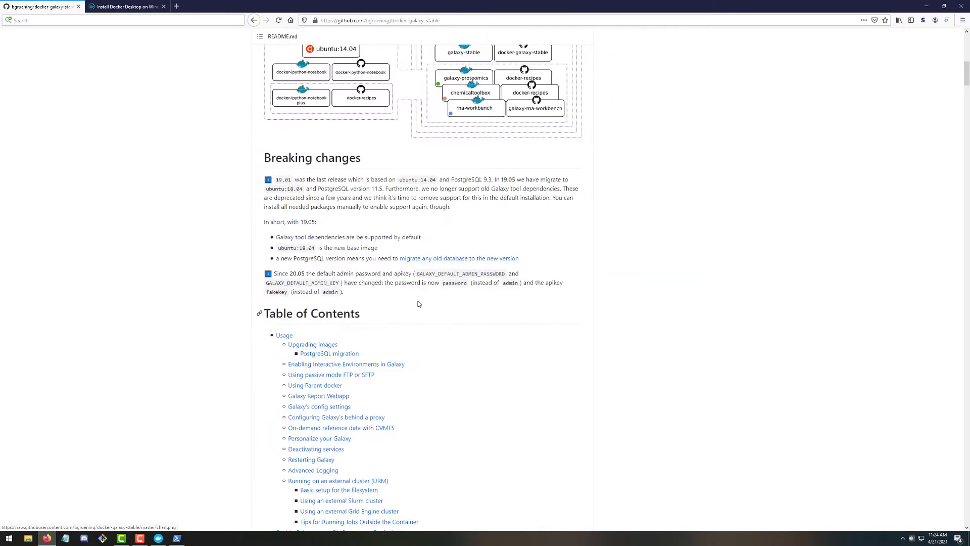
pyautogui.scroll(-1, 386, 253)
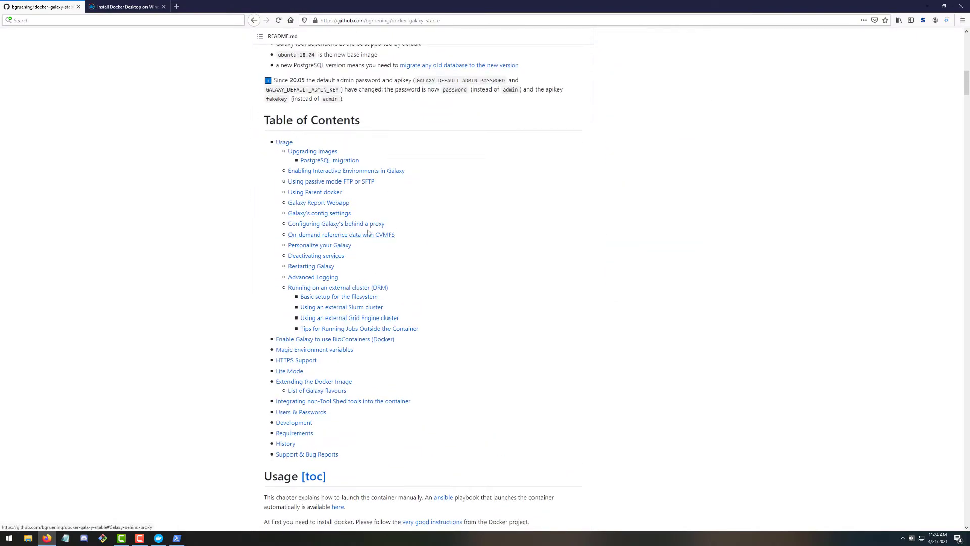
pyautogui.scroll(-8, 443, 251)
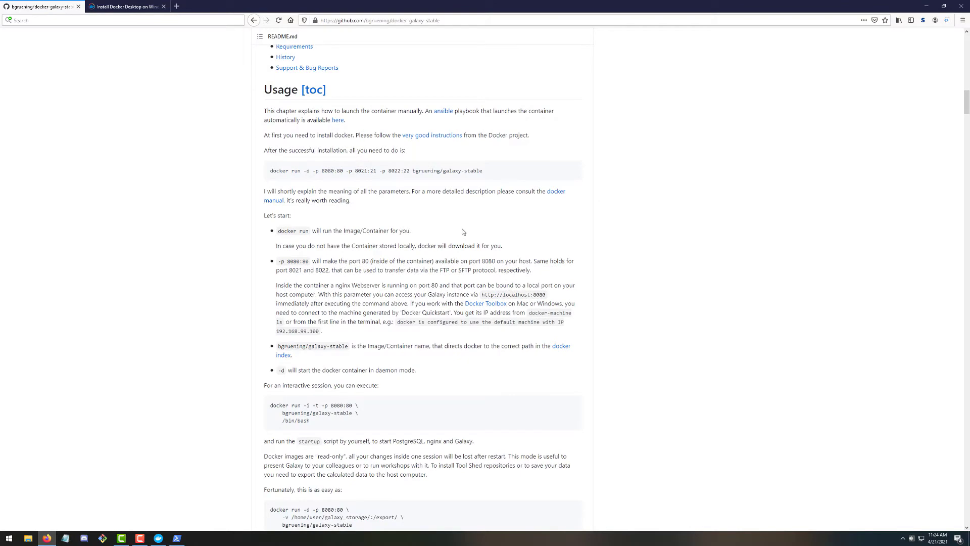
pyautogui.scroll(-5, 461, 231)
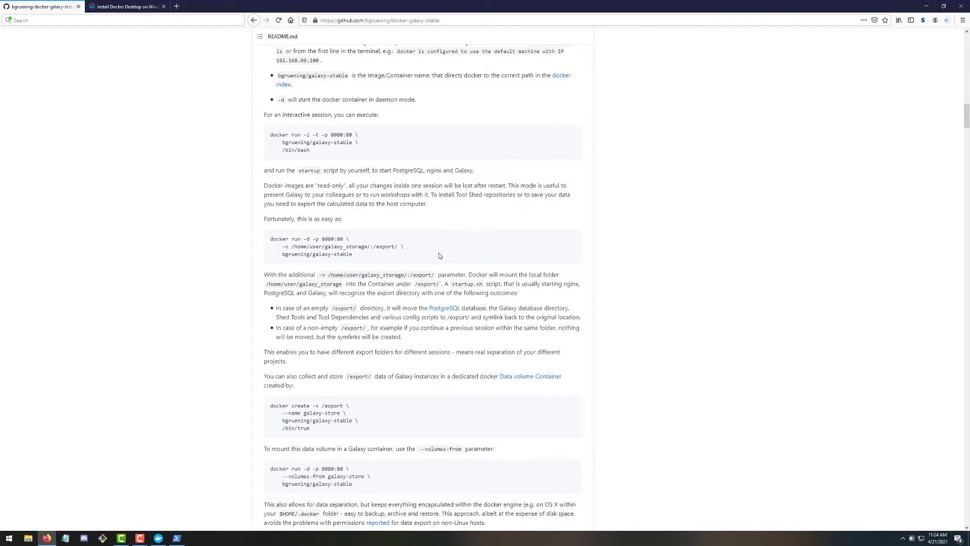
pyautogui.scroll(-1, 380, 263)
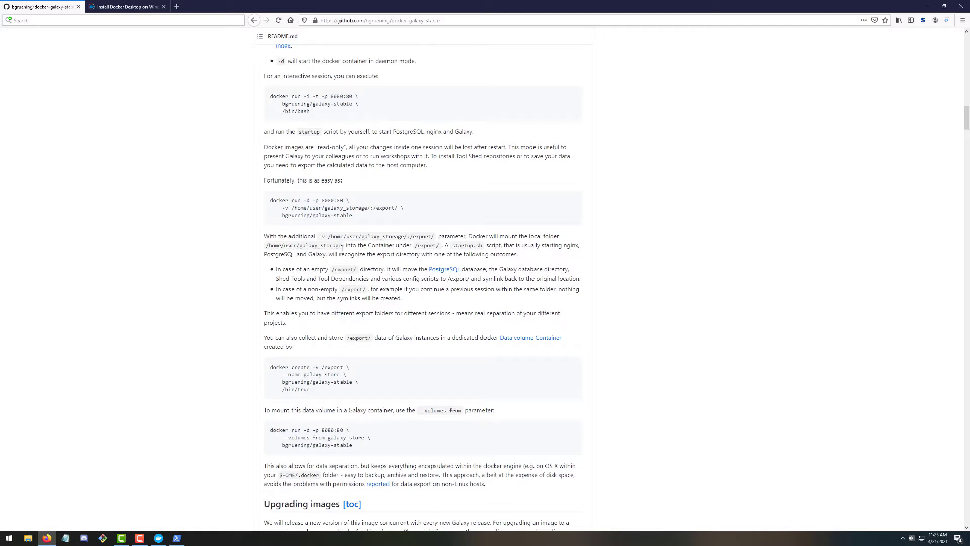
pyautogui.scroll(-2, 297, 200)
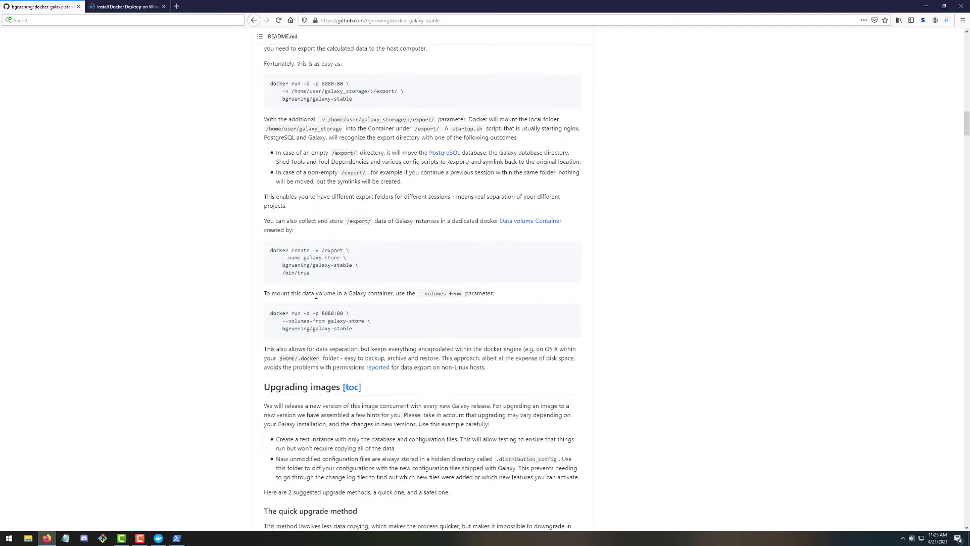
pyautogui.scroll(-1, 316, 295)
# Examine the data volume container commands, the --volumes-from parameter and the /export/ directory notes in the Usage section
pyautogui.moveTo(271, 212); pyautogui.dragTo(329, 238)
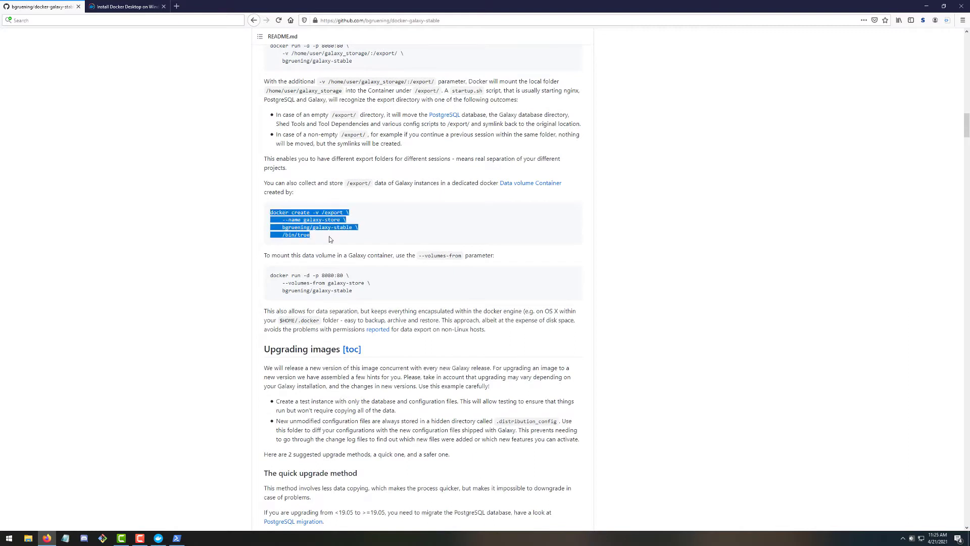
pyautogui.click(318, 259)
pyautogui.moveTo(279, 283); pyautogui.dragTo(365, 281)
pyautogui.click(375, 299)
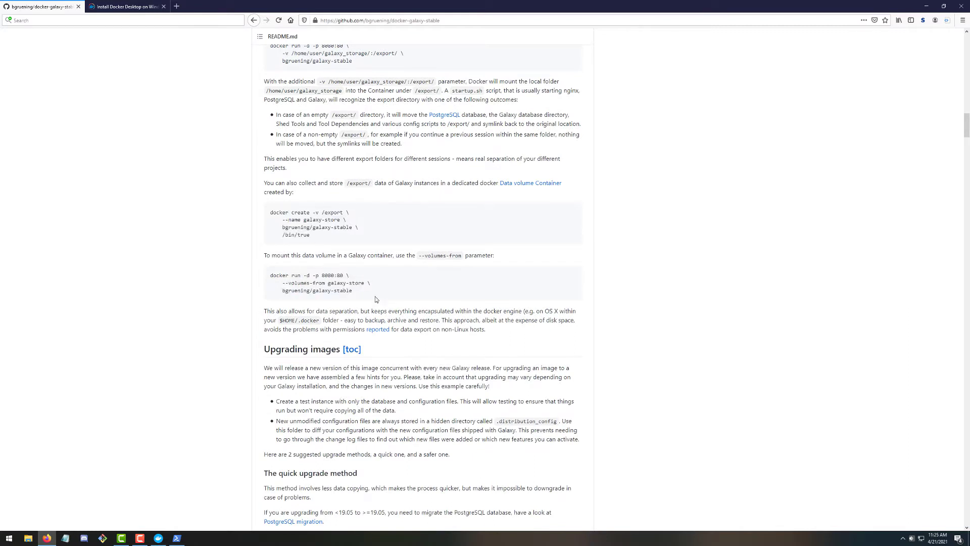
pyautogui.scroll(5, 366, 298)
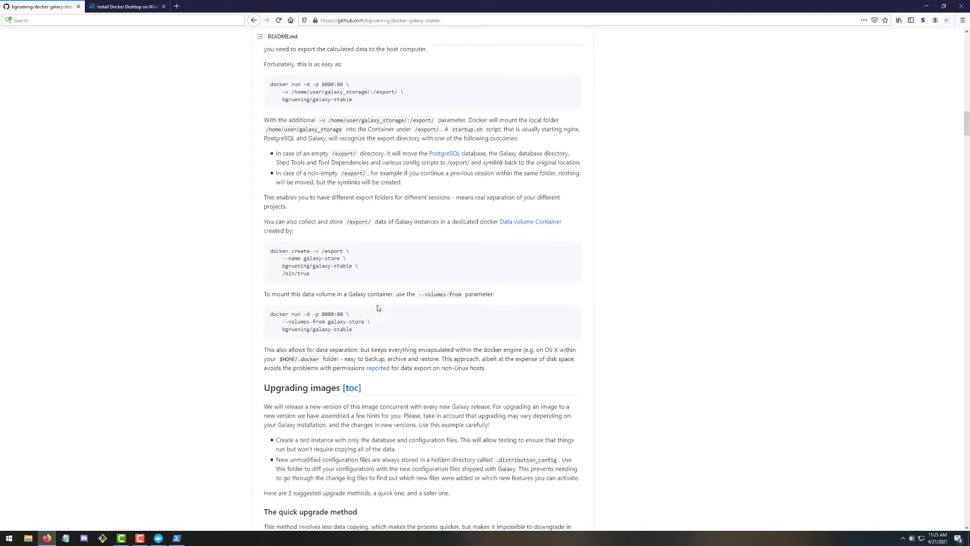
pyautogui.scroll(1, 396, 323)
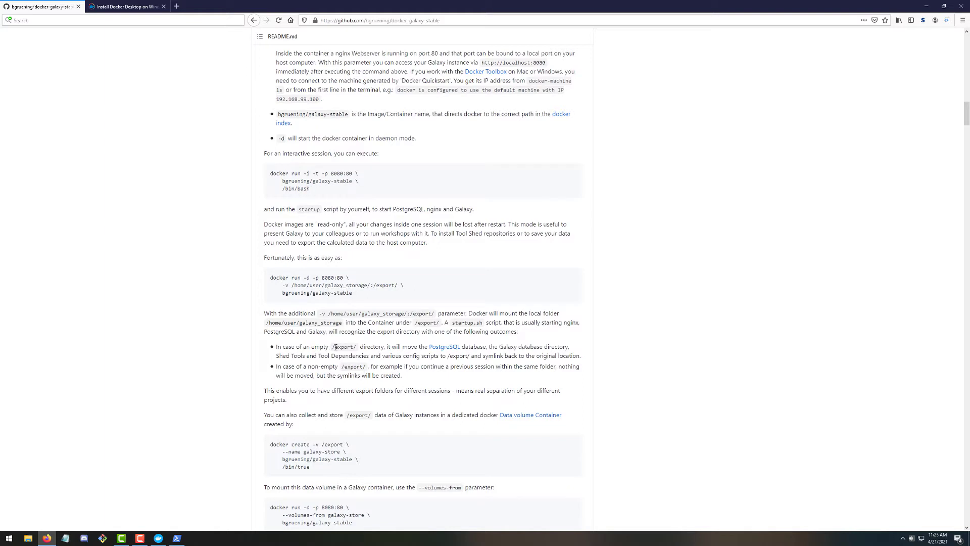
pyautogui.moveTo(333, 347); pyautogui.dragTo(353, 347)
pyautogui.moveTo(331, 348); pyautogui.dragTo(353, 345)
pyautogui.scroll(4, 395, 354)
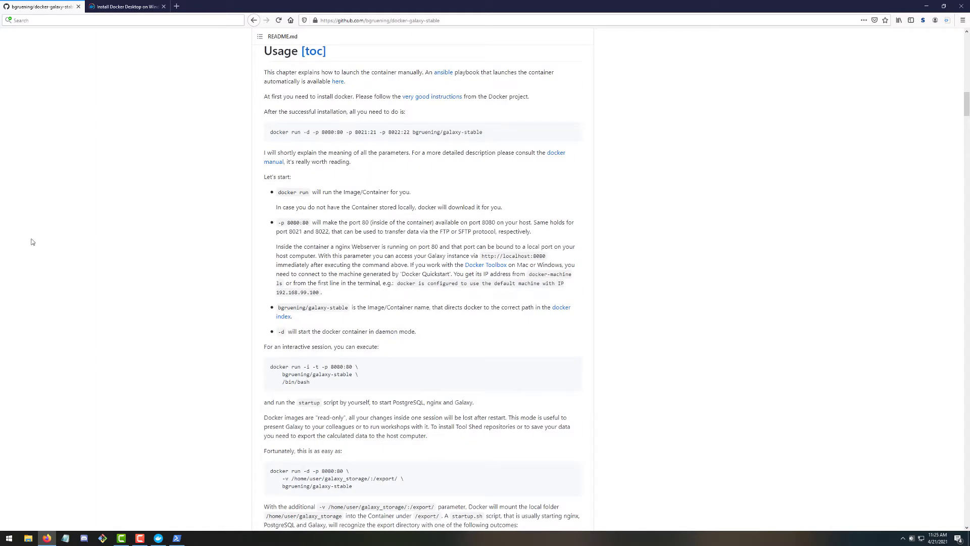
# Switch back to PowerShell and check the output of the q2galaxy image pull
pyautogui.click(178, 538)
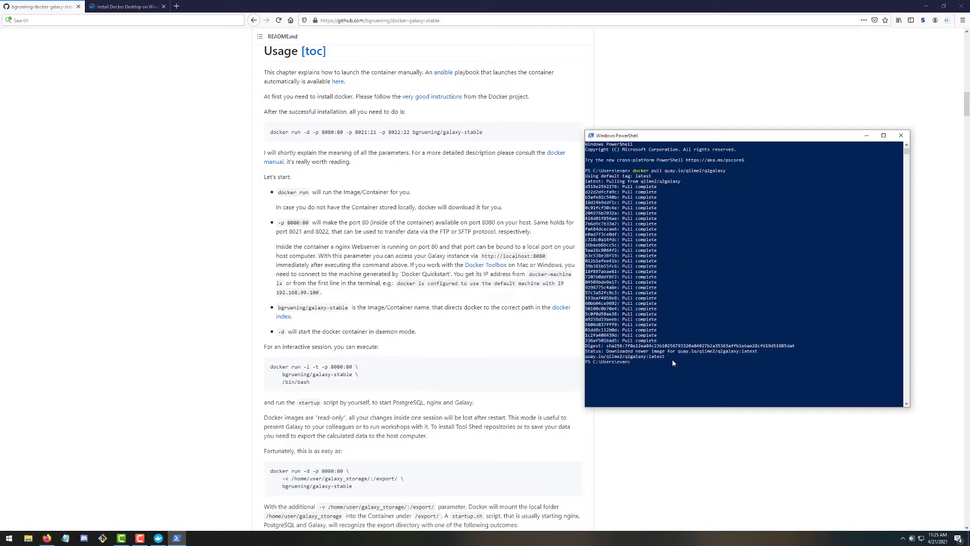
pyautogui.moveTo(674, 357); pyautogui.dragTo(597, 314)
pyautogui.click(641, 357)
pyautogui.click(642, 363)
pyautogui.moveTo(642, 363); pyautogui.dragTo(637, 363)
pyautogui.click(648, 384)
# Open the Docker Desktop dashboard and view the local images on disk
pyautogui.click(902, 537)
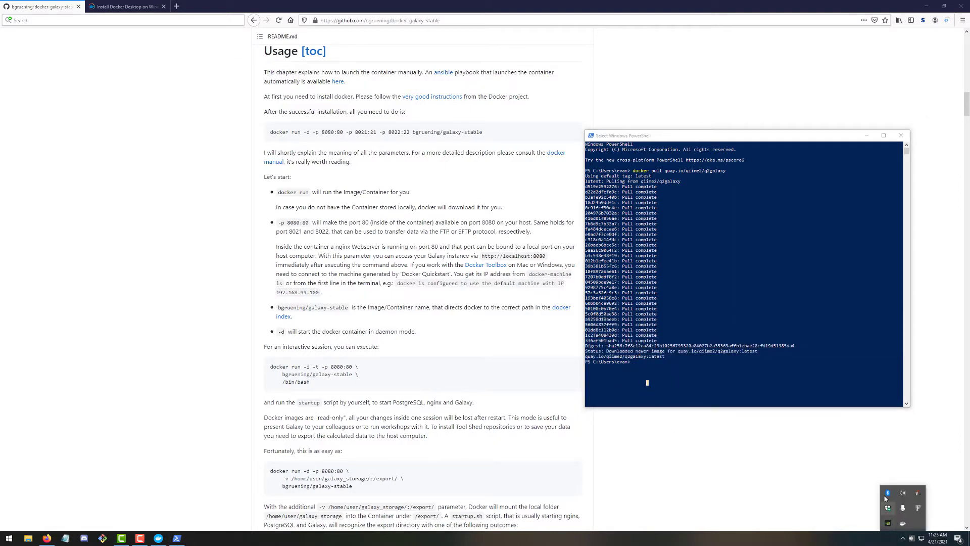
pyautogui.rightClick(903, 523)
pyautogui.click(839, 410)
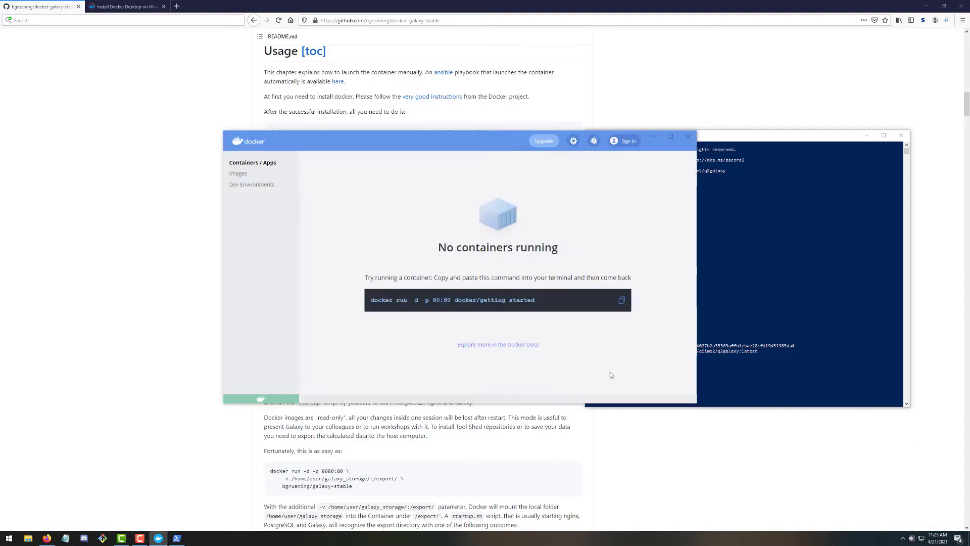
pyautogui.click(238, 174)
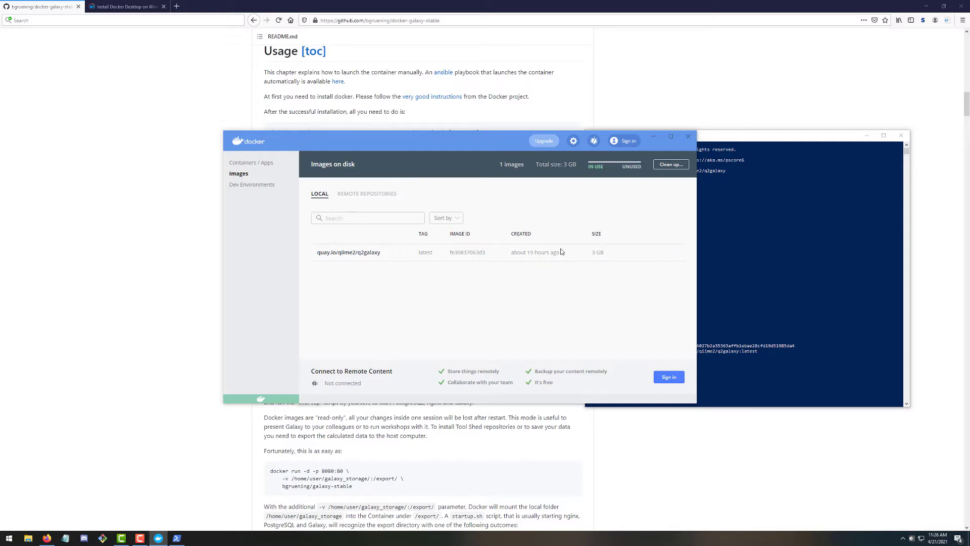
# Create a Docker volume named q2galaxy_data in PowerShell with "docker volume create q2galaxy_data"
pyautogui.click(776, 309)
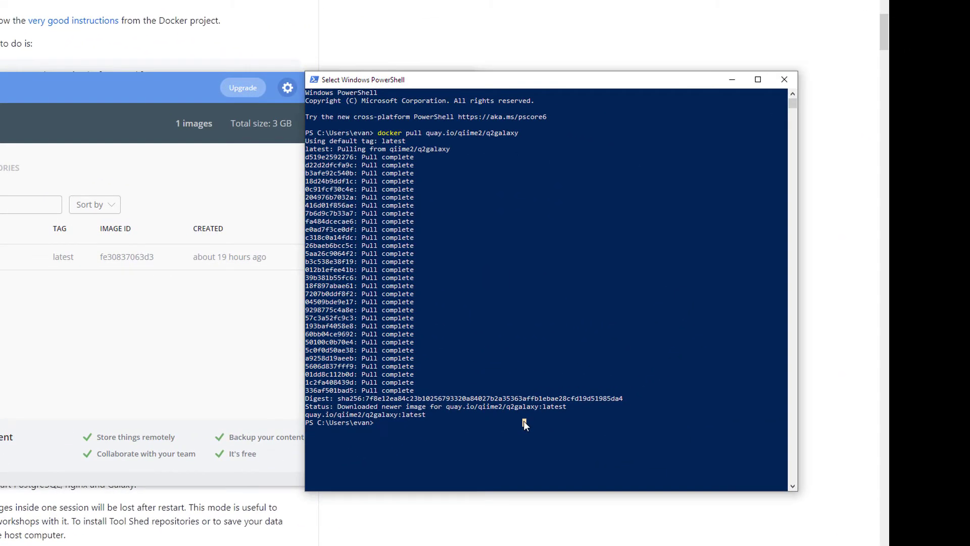
pyautogui.write('docker volume')
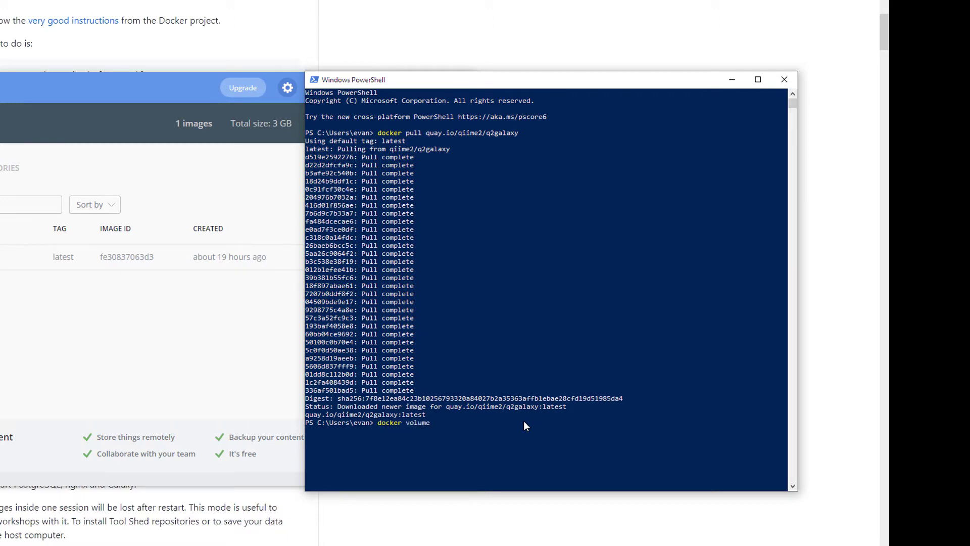
pyautogui.write(' create q2galaxy_data')
pyautogui.press('Return')
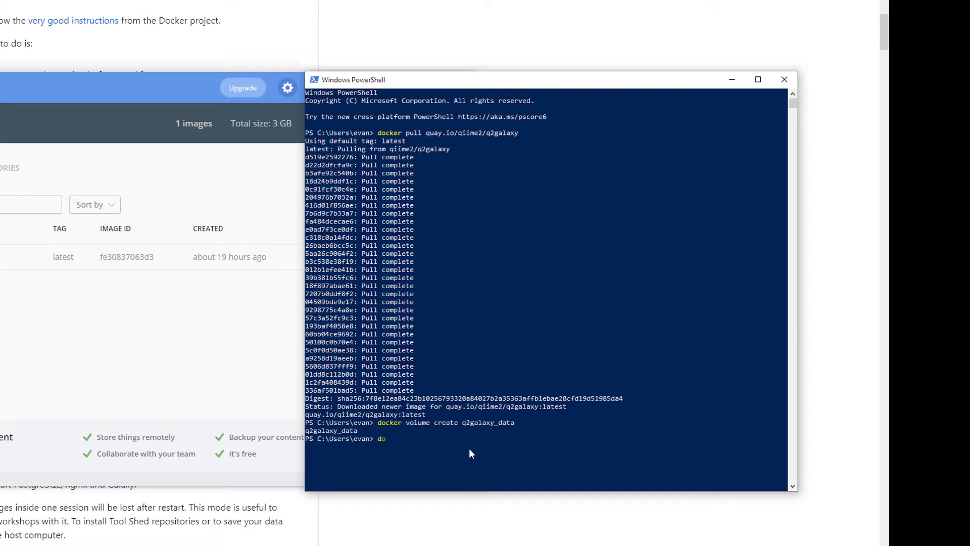
# Inspect the q2galaxy_data volume with "docker volume inspect q2galaxy_data" and examine its Mountpoint entry
pyautogui.write('docker volume inspect q2galaxy_data')
pyautogui.press('Return')
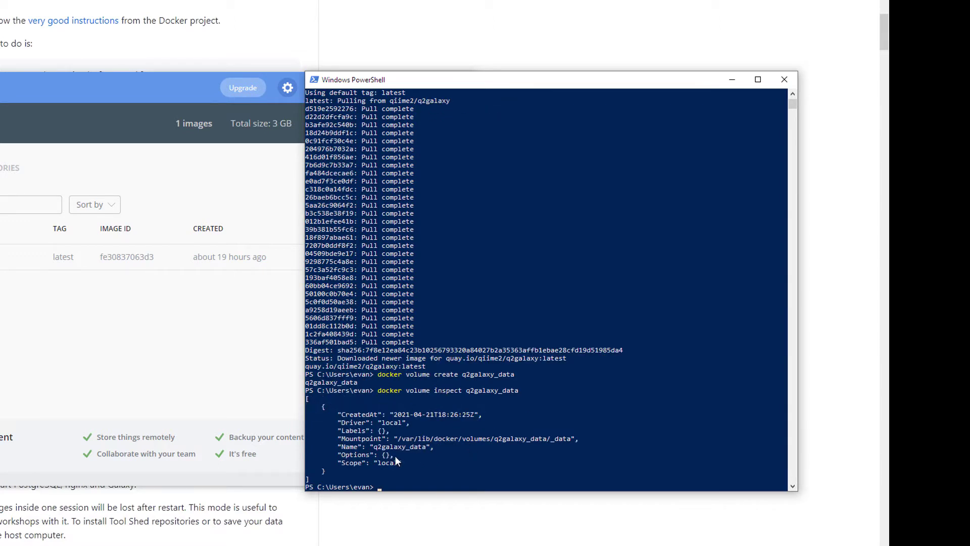
pyautogui.doubleClick(364, 439)
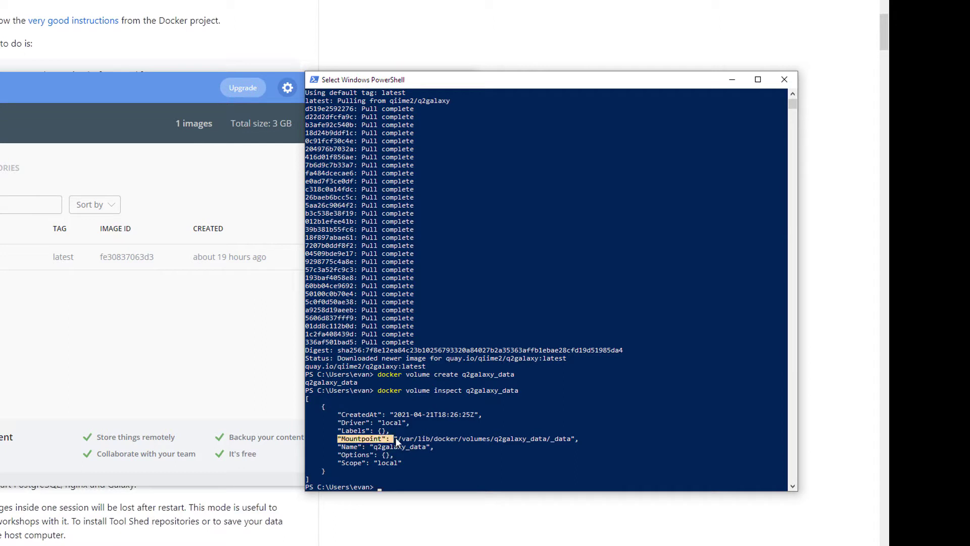
# Copy the Mountpoint path /var/lib/docker/volumes/q2galaxy_data/_data from the volume inspection output in PowerShell
pyautogui.click(399, 439)
pyautogui.moveTo(399, 440); pyautogui.dragTo(431, 443)
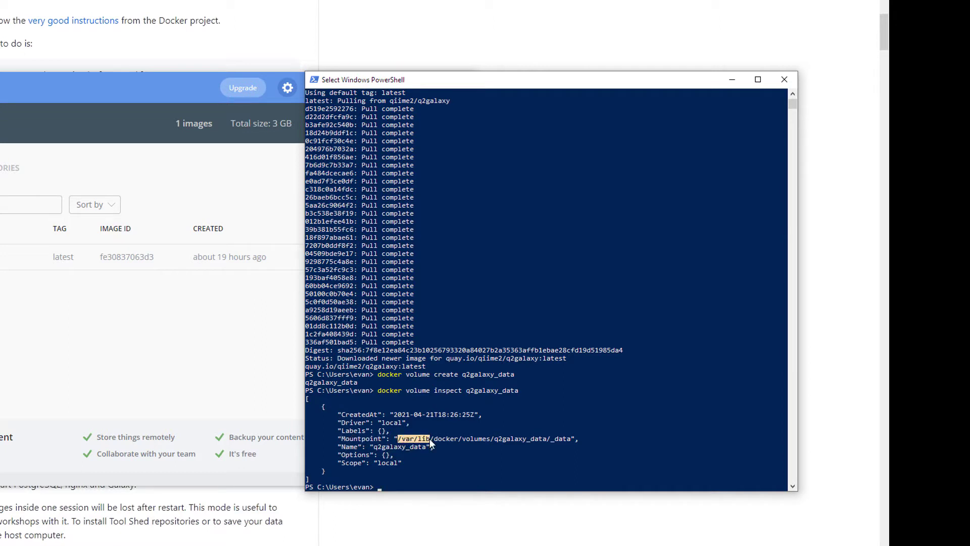
pyautogui.moveTo(513, 438); pyautogui.dragTo(568, 436)
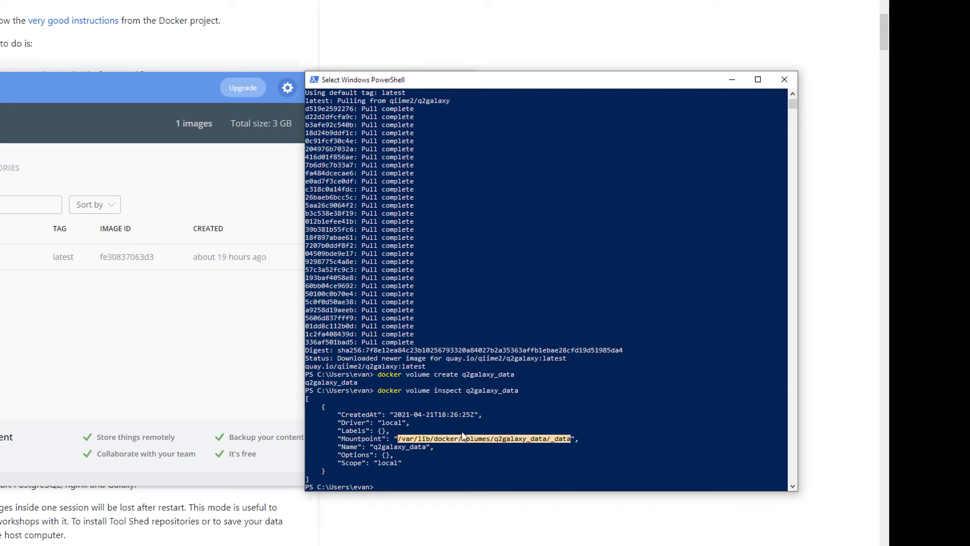
pyautogui.click(147, 356)
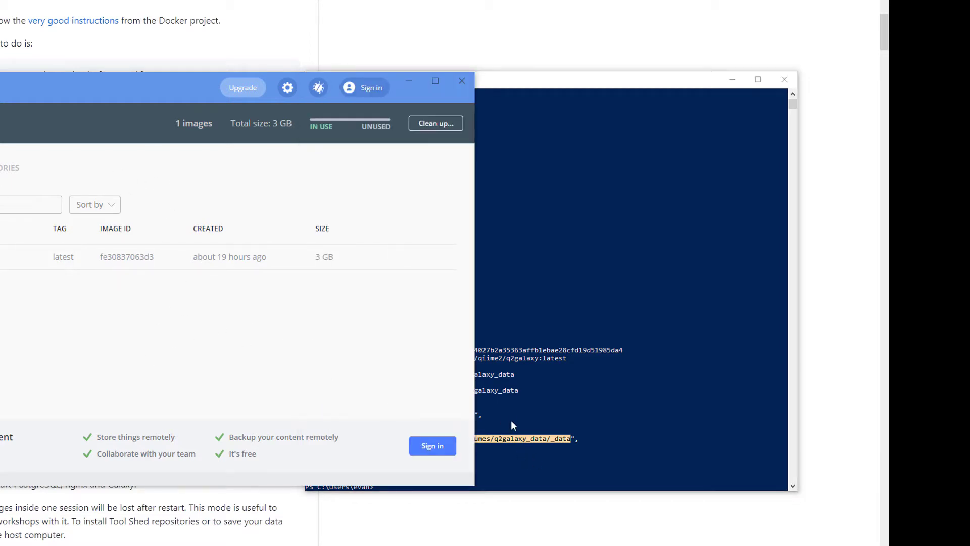
pyautogui.click(510, 420)
pyautogui.rightClick(478, 437)
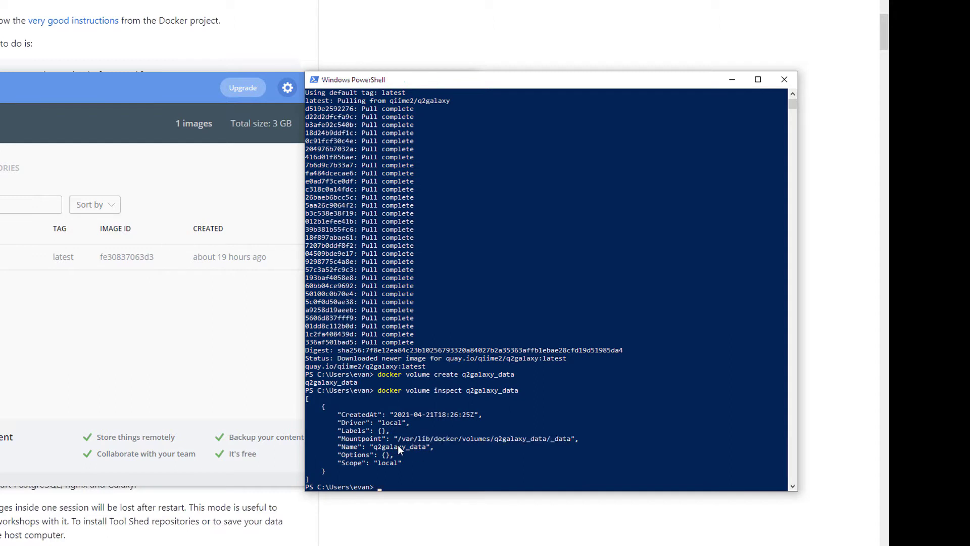
pyautogui.moveTo(399, 438); pyautogui.dragTo(578, 443)
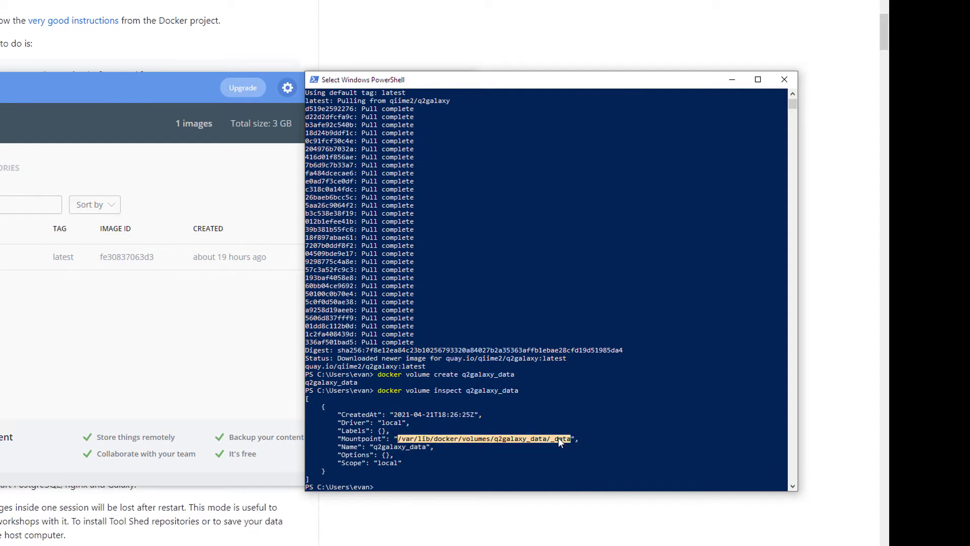
pyautogui.rightClick(558, 437)
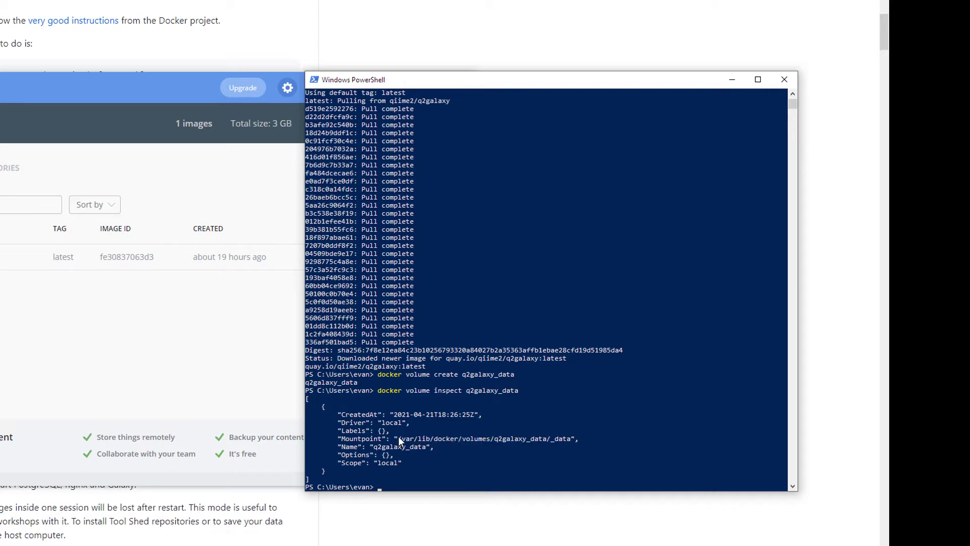
pyautogui.moveTo(398, 438); pyautogui.dragTo(571, 441)
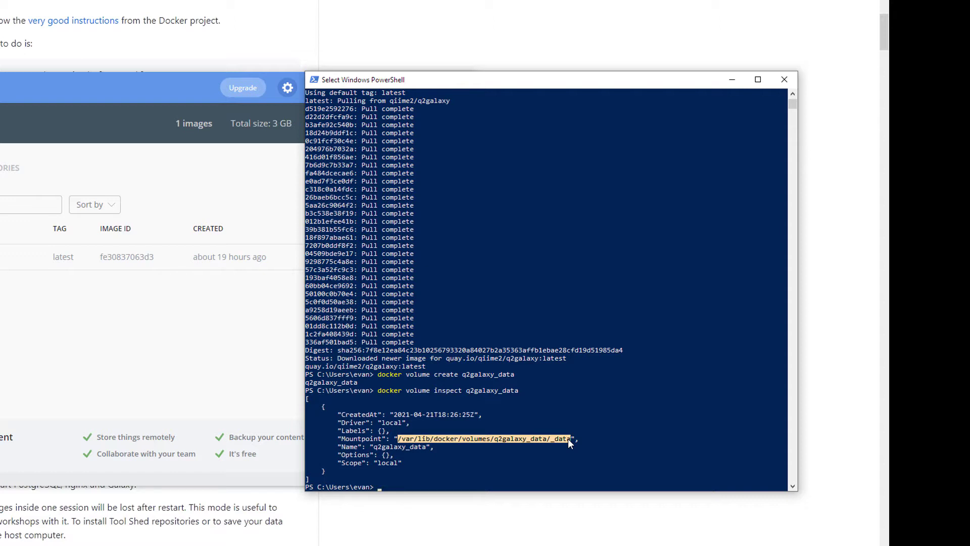
pyautogui.rightClick(568, 438)
pyautogui.moveTo(398, 438); pyautogui.dragTo(568, 441)
pyautogui.rightClick(559, 443)
# Switch to Docker Desktop, start a new container from the quay.io/qiime2/q2galaxy image and name it galaxy in its optional settings
pyautogui.click(109, 354)
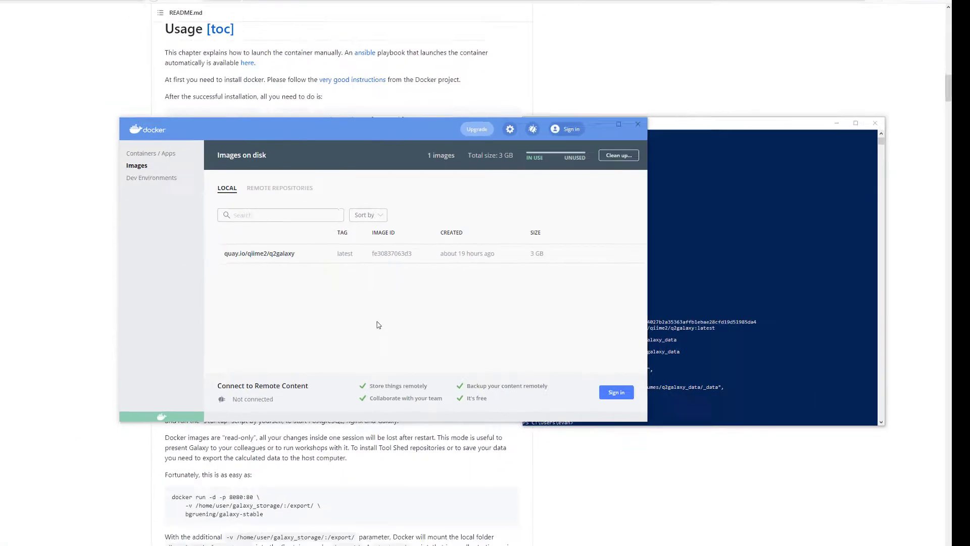
pyautogui.moveTo(346, 252)
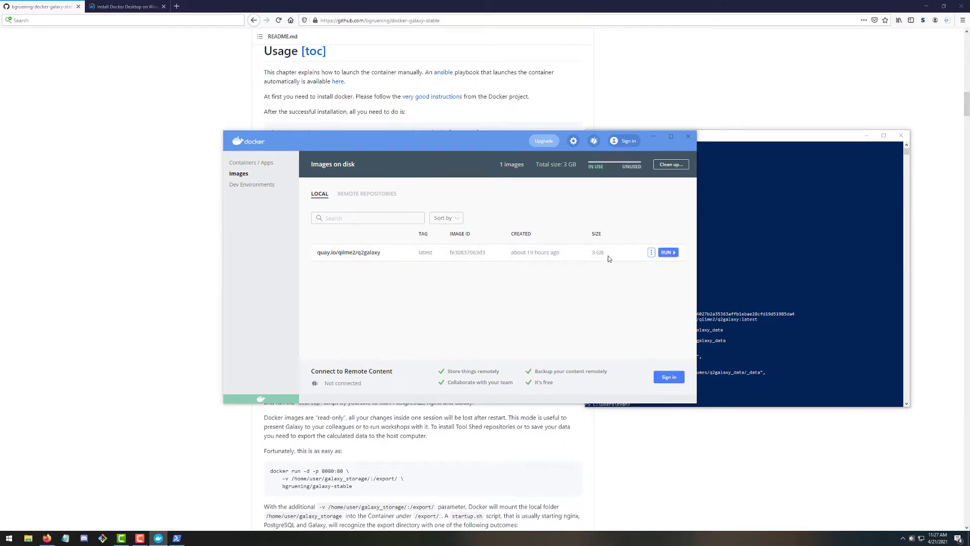
pyautogui.click(668, 252)
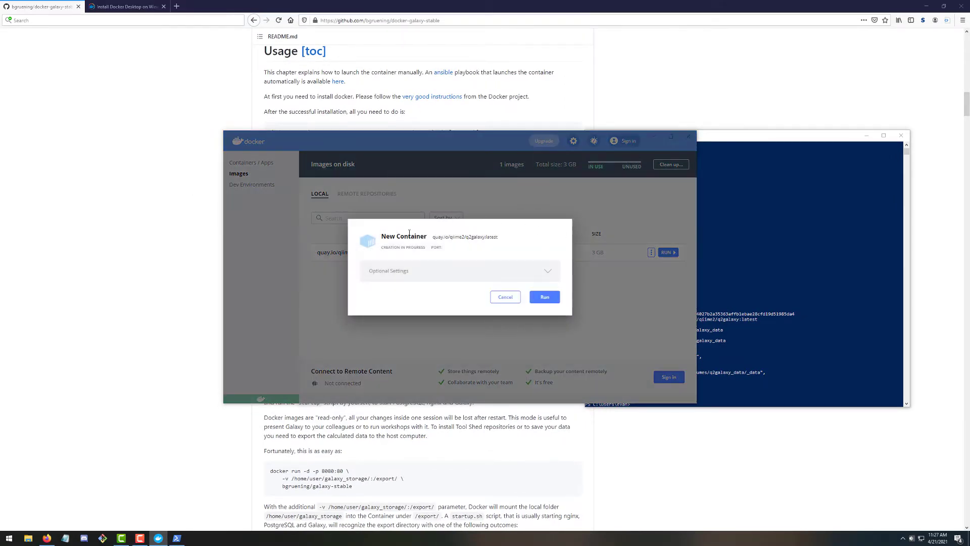
pyautogui.click(428, 271)
pyautogui.click(444, 240)
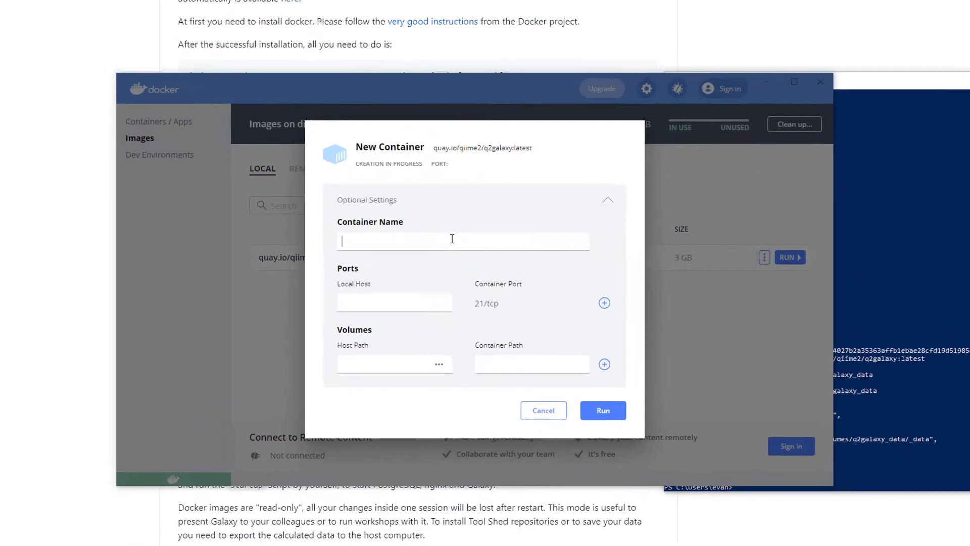
pyautogui.write('galaxy')
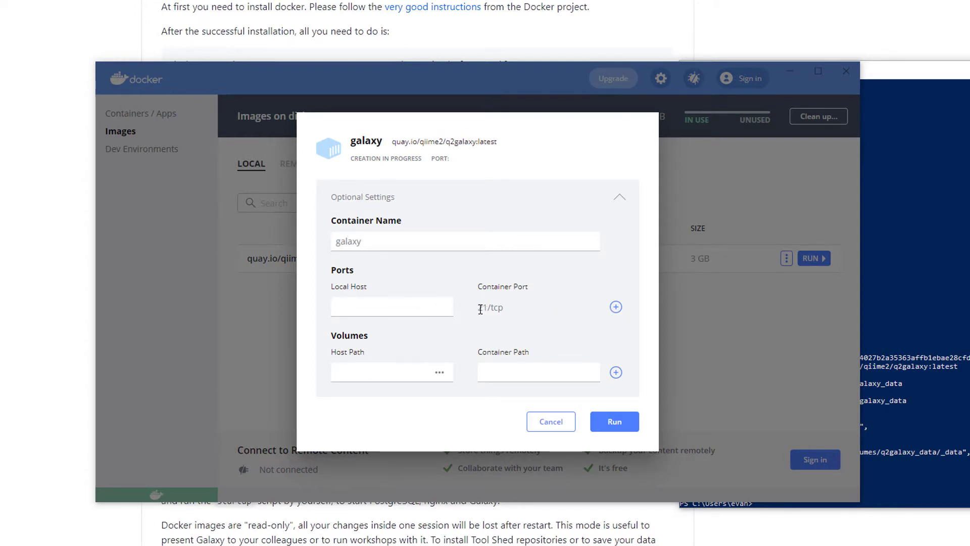
# Add port rows until container port 80/tcp is listed and map it to local host port 8080
pyautogui.moveTo(477, 307); pyautogui.dragTo(538, 321)
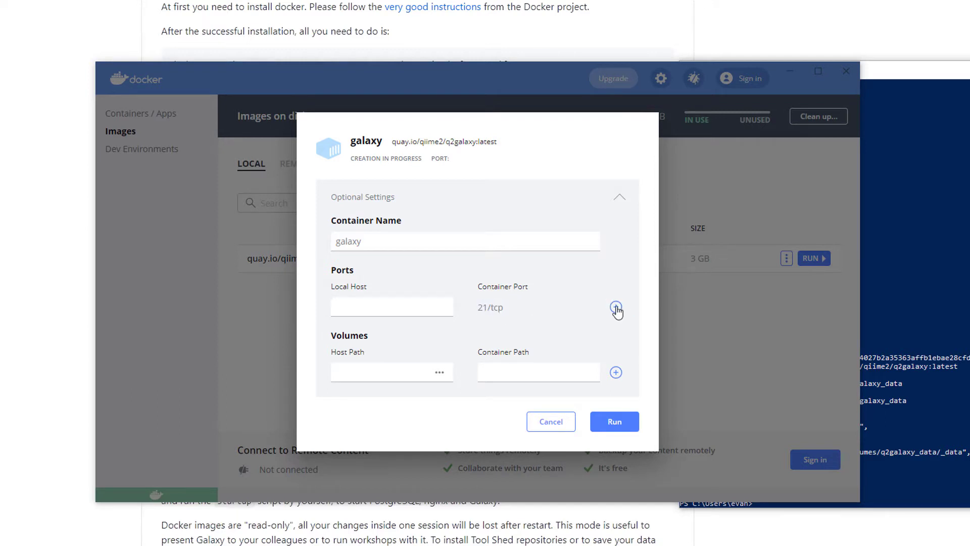
pyautogui.click(616, 306)
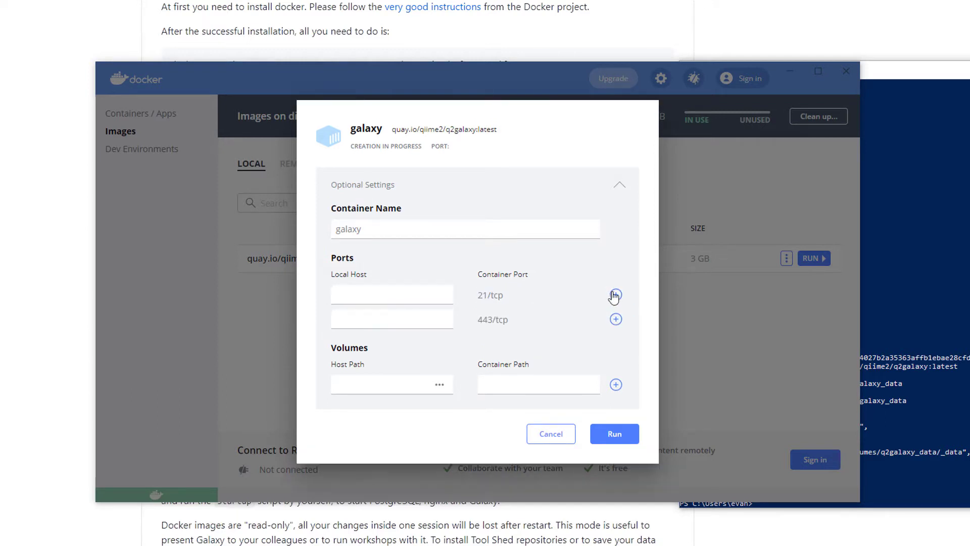
pyautogui.click(616, 319)
pyautogui.moveTo(478, 331); pyautogui.dragTo(508, 332)
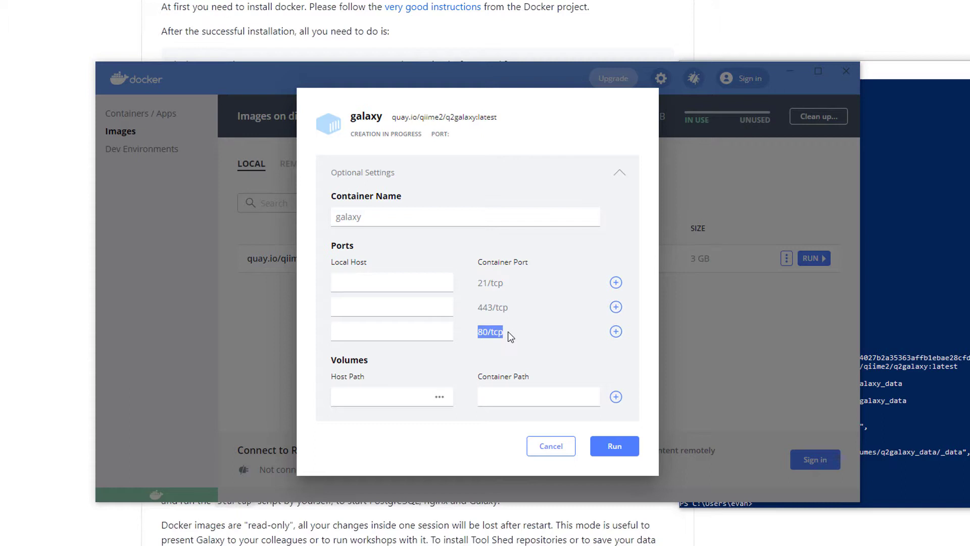
pyautogui.click(392, 335)
pyautogui.write('8080')
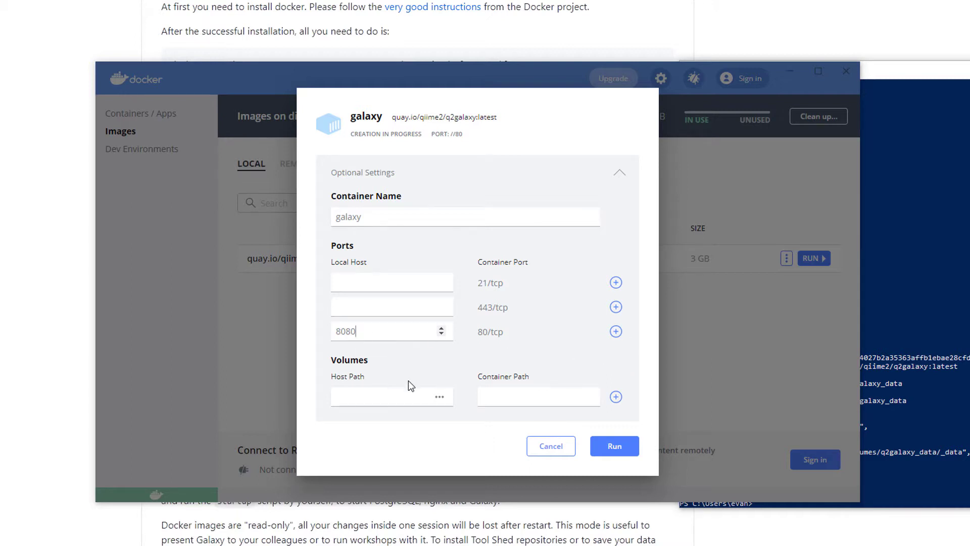
# Map host path /var/lib/docker/volumes/q2galaxy_data/_data to container path /export and run the container
pyautogui.click(391, 398)
pyautogui.click(919, 438)
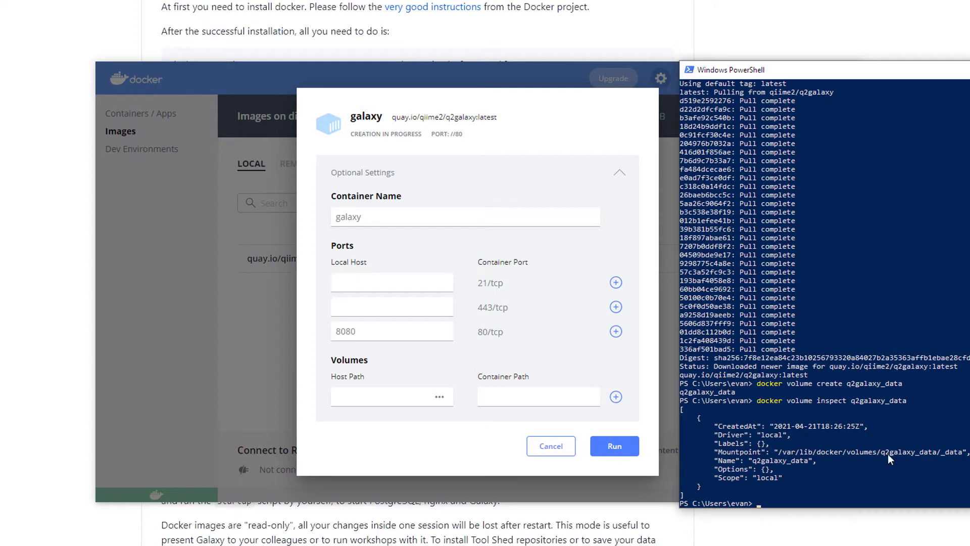
pyautogui.click(394, 397)
pyautogui.write('/q2galaxy_data/_data')
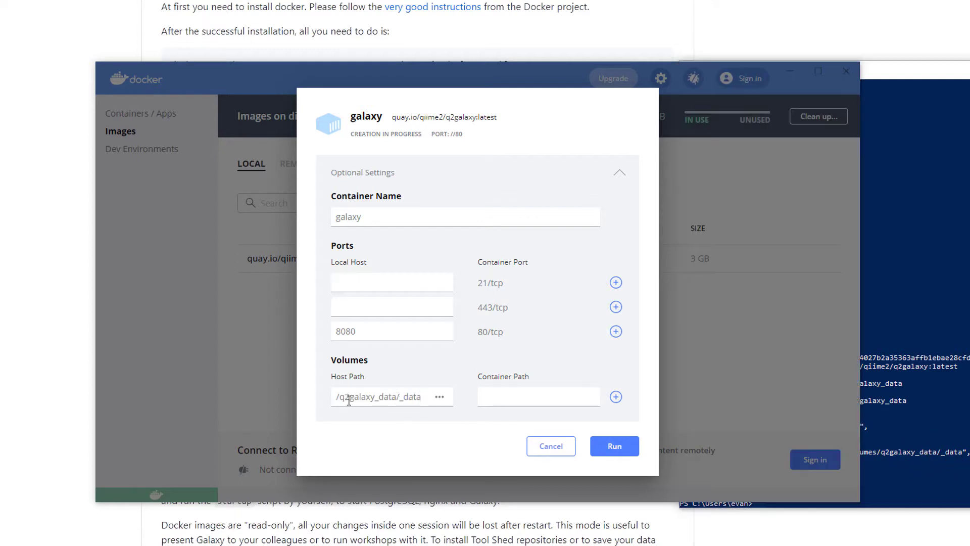
pyautogui.click(528, 395)
pyautogui.write('/export')
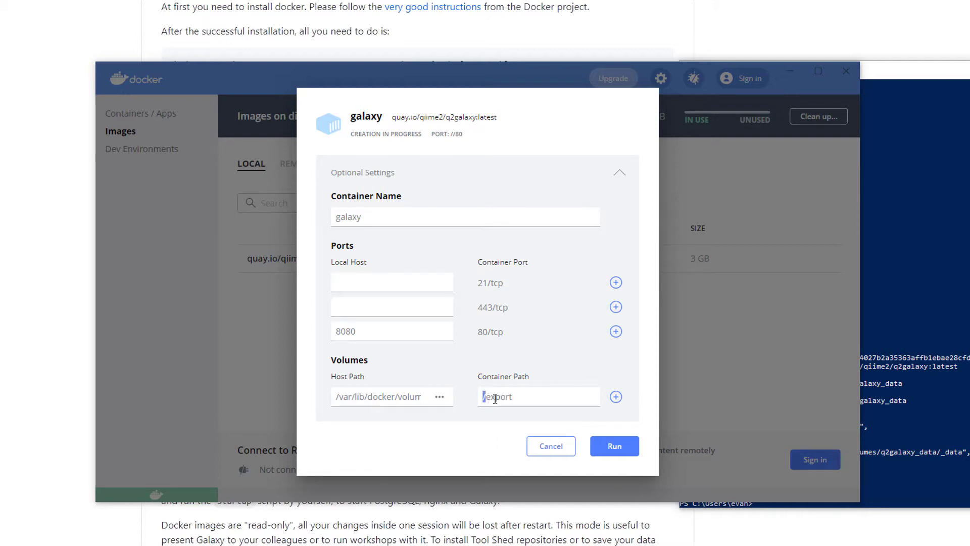
pyautogui.moveTo(484, 398); pyautogui.dragTo(525, 398)
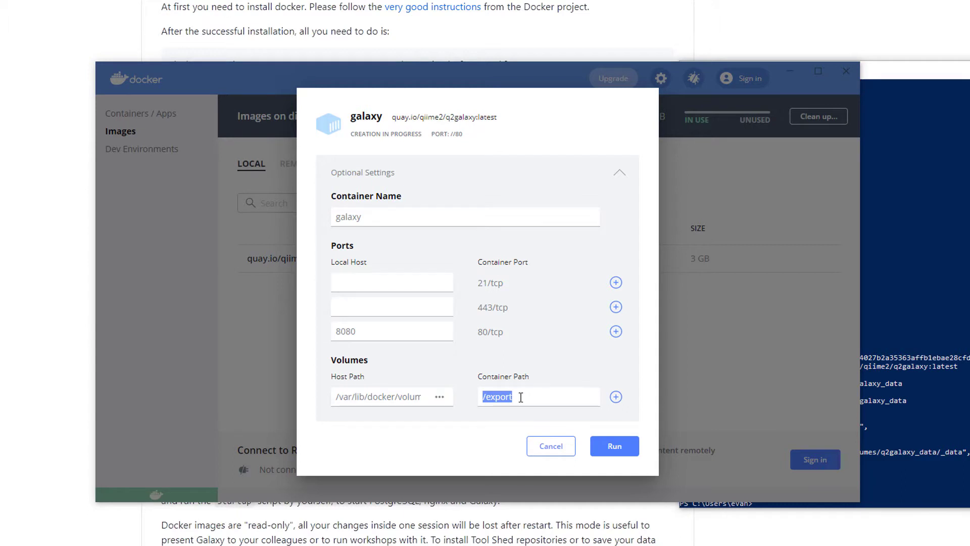
pyautogui.click(464, 421)
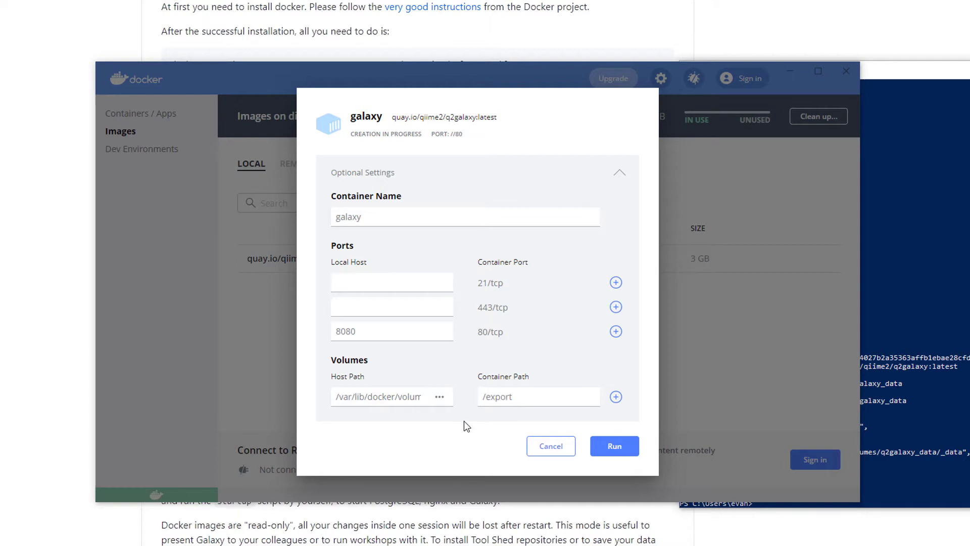
pyautogui.click(613, 449)
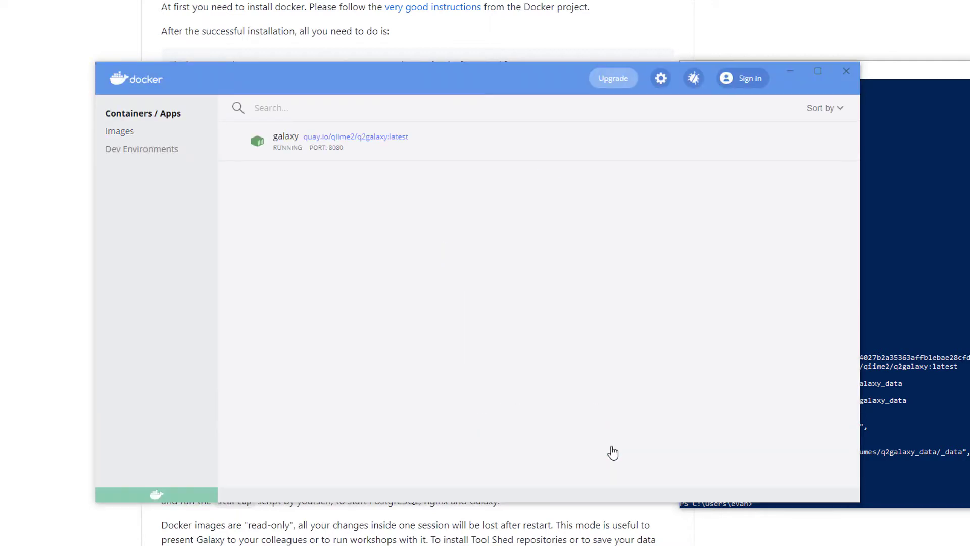
# View the galaxy container's logs and its q2galaxy image history, and return to the container list
pyautogui.click(408, 146)
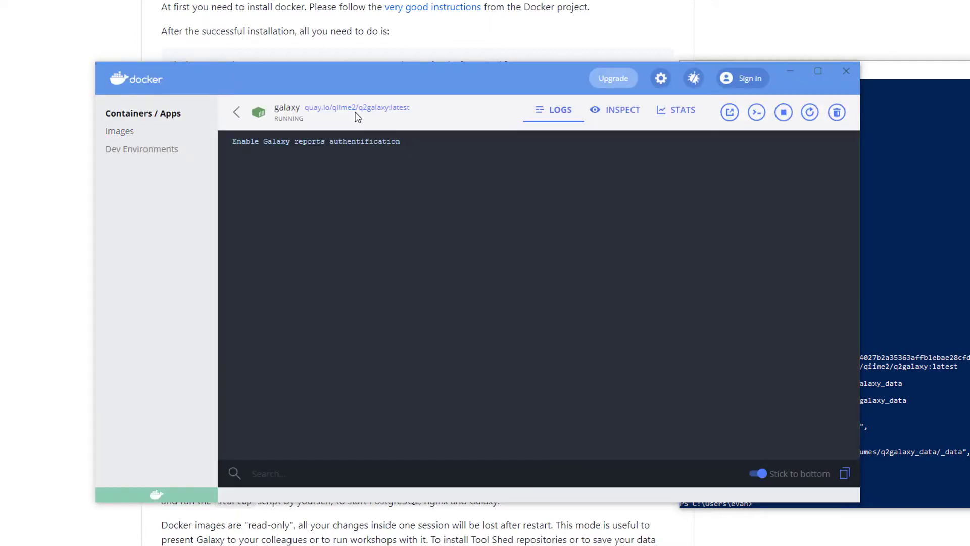
pyautogui.click(135, 112)
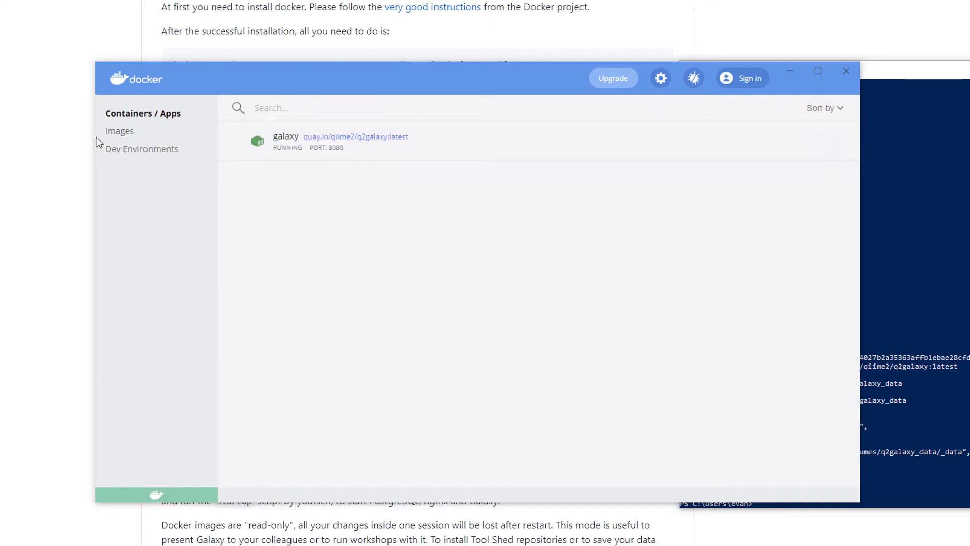
pyautogui.click(326, 139)
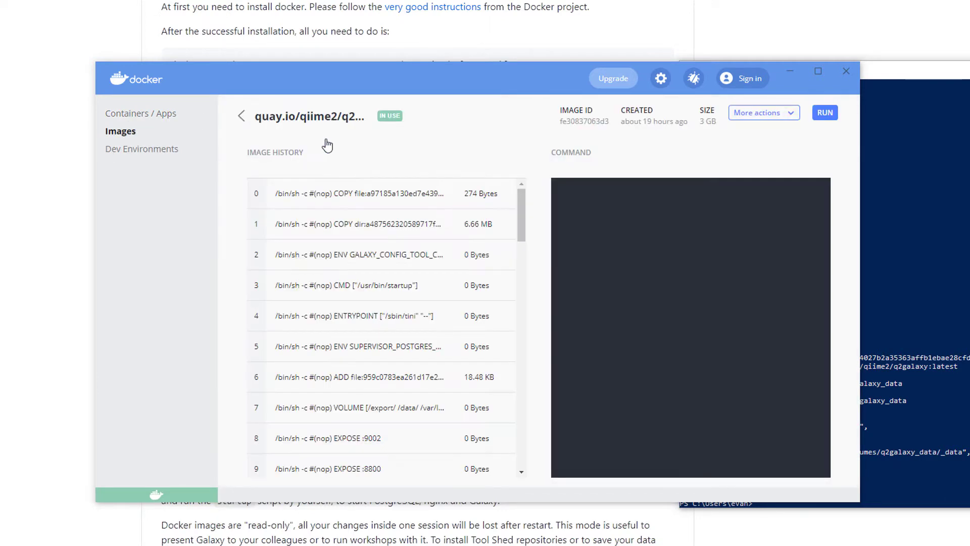
pyautogui.click(144, 114)
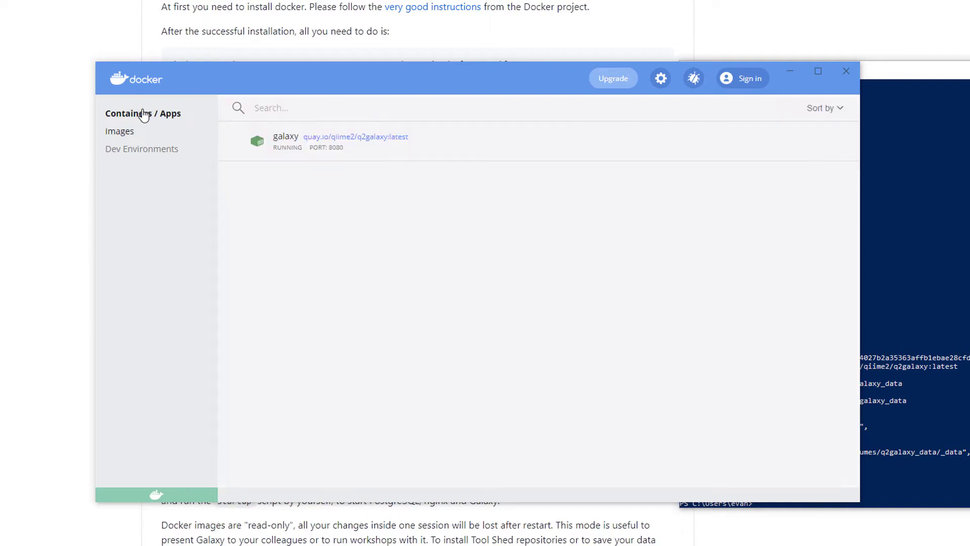
# Open the galaxy container's logs and check the /export entry against the volume's Mountpoint in PowerShell
pyautogui.click(459, 149)
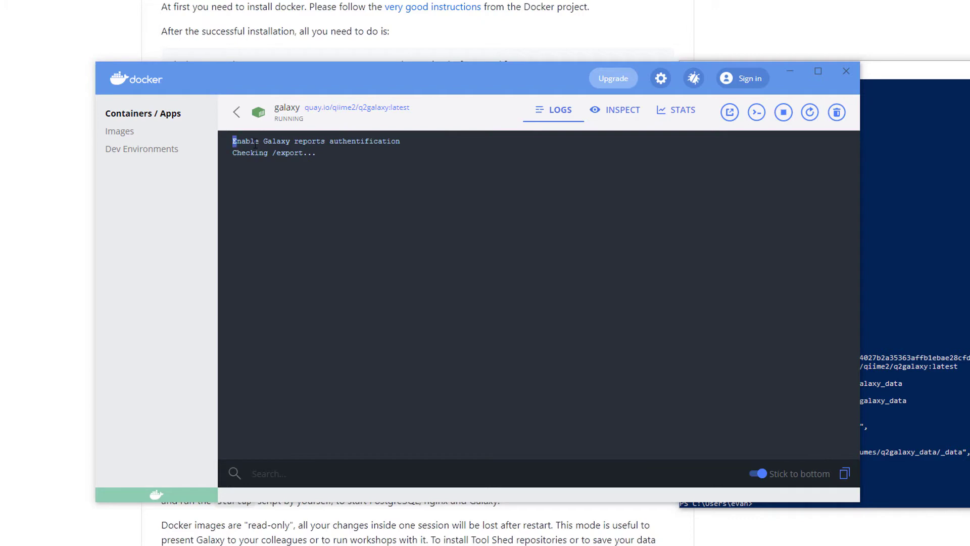
pyautogui.moveTo(255, 145); pyautogui.dragTo(364, 230)
pyautogui.moveTo(232, 152); pyautogui.dragTo(324, 154)
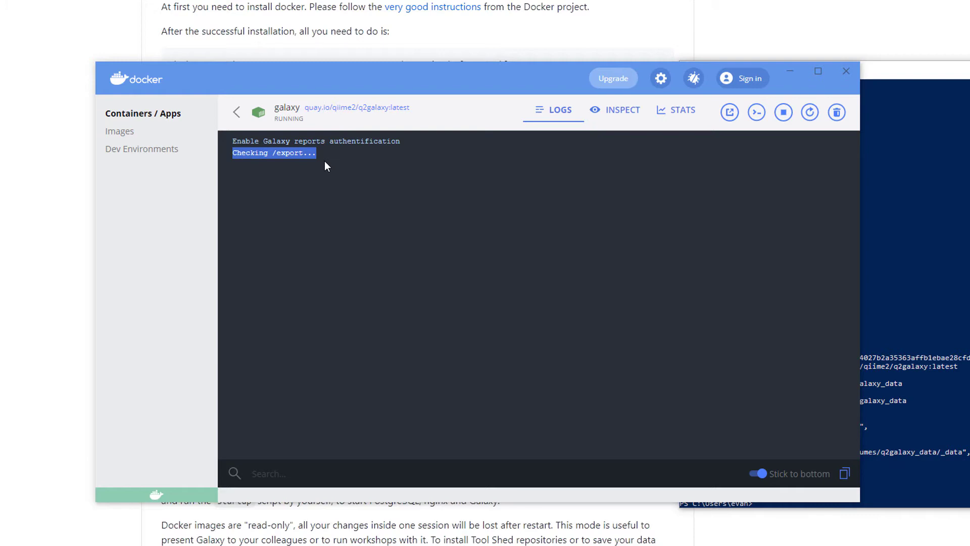
pyautogui.click(924, 411)
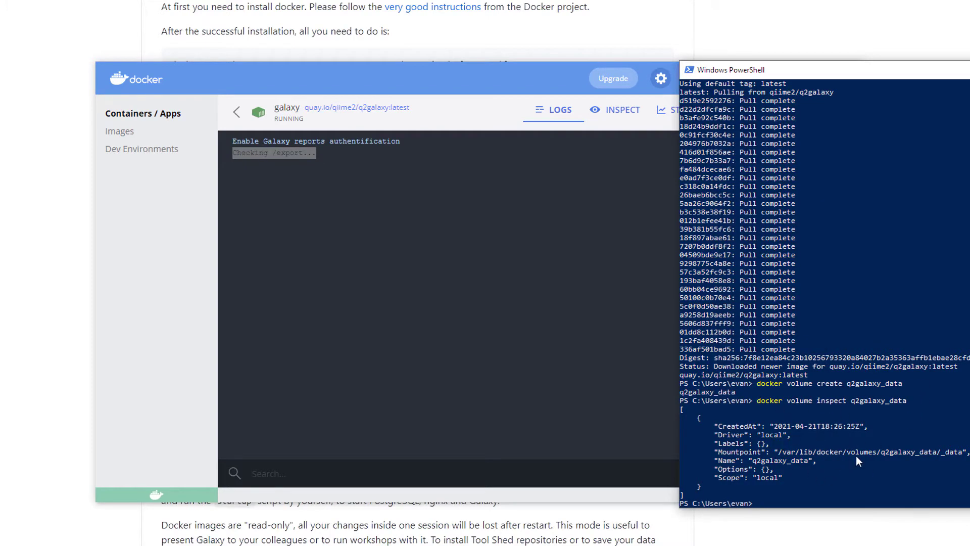
pyautogui.click(437, 409)
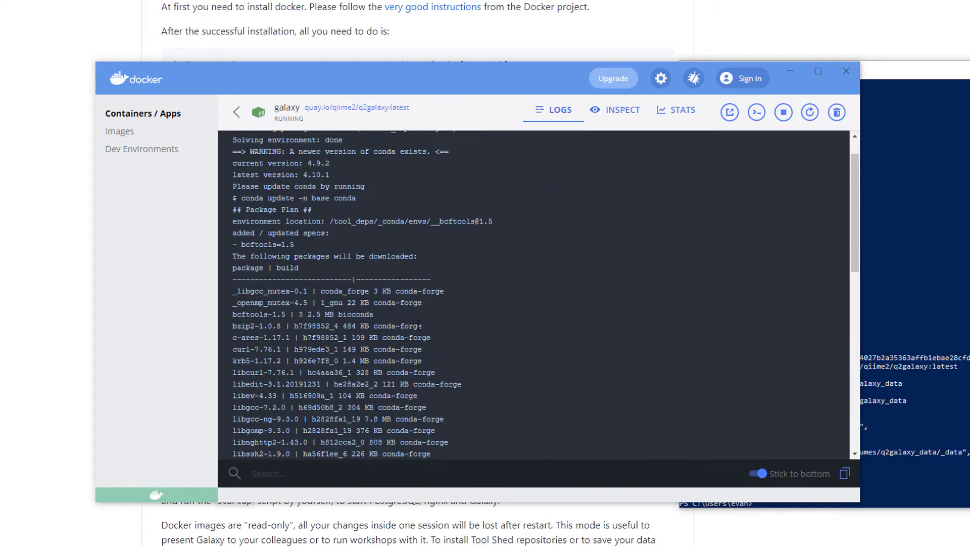
# Turn off Stick to bottom and read the galaxy container's startup log from its beginning to the newest entries
pyautogui.click(758, 473)
pyautogui.scroll(8, 420, 315)
pyautogui.scroll(5, 420, 316)
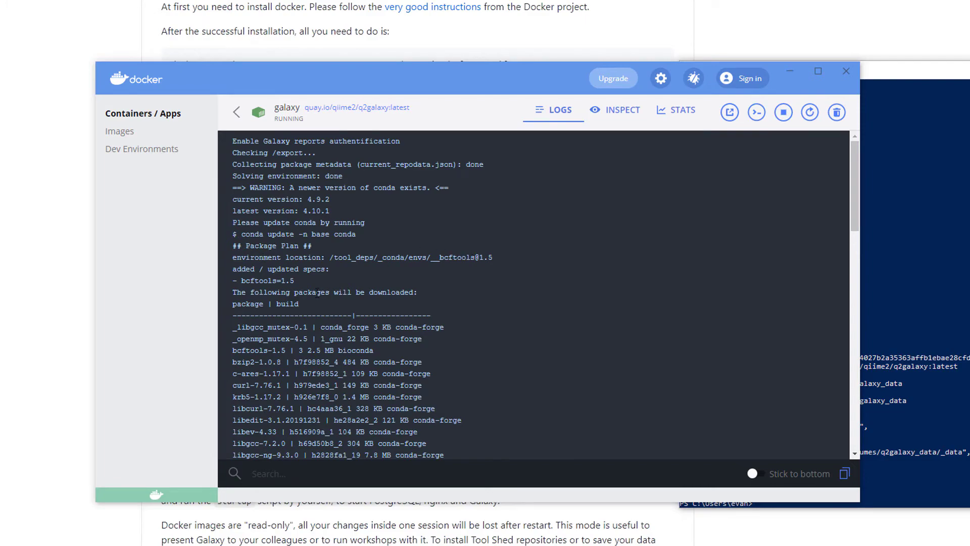
pyautogui.scroll(-20, 348, 289)
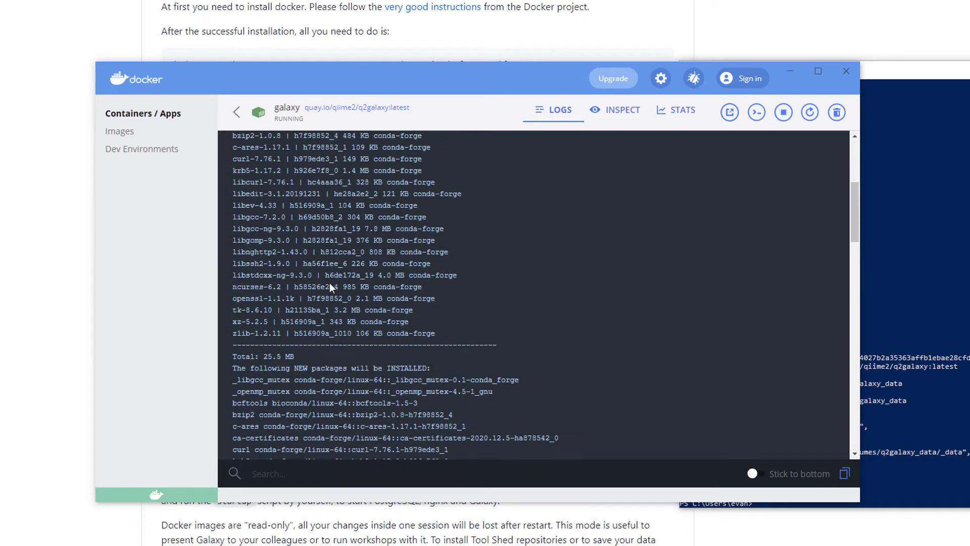
pyautogui.scroll(-20, 339, 253)
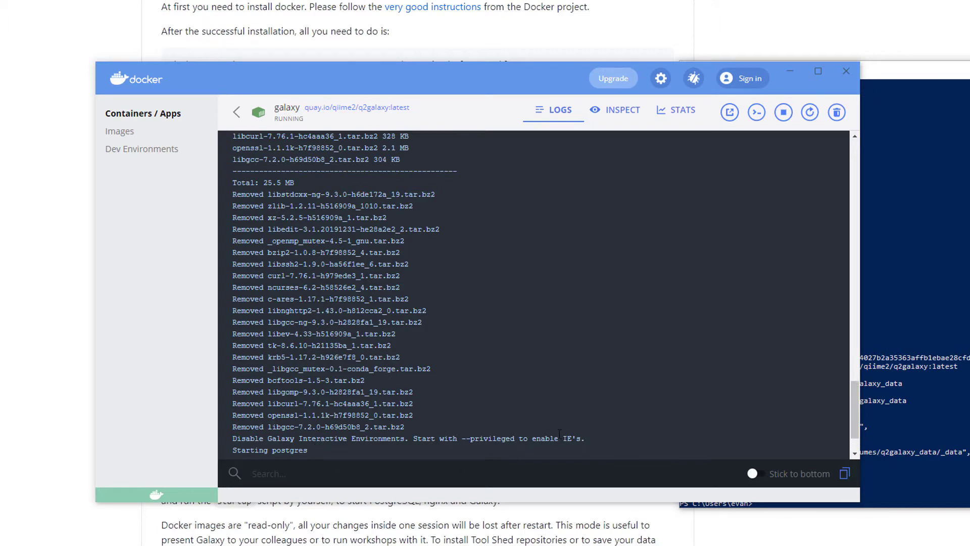
pyautogui.scroll(-3, 704, 429)
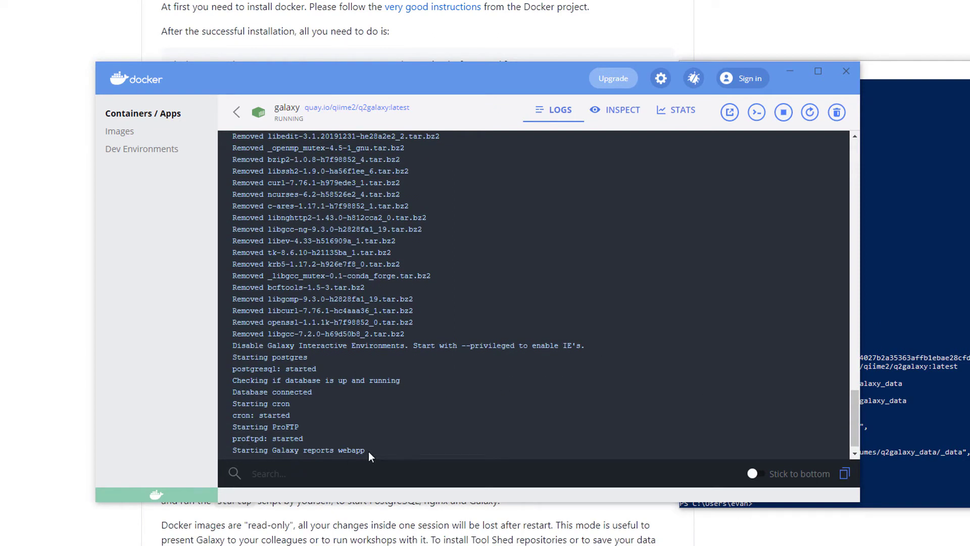
pyautogui.scroll(-1, 368, 450)
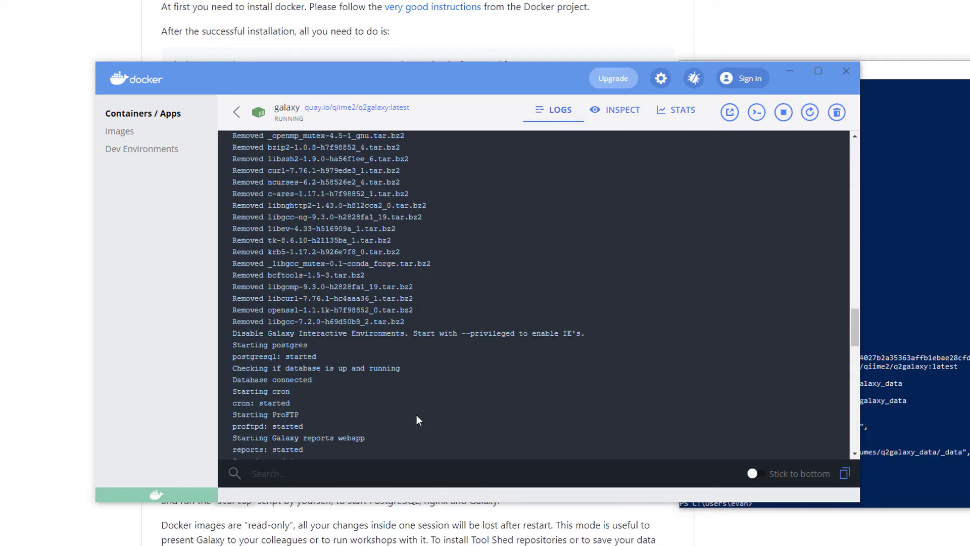
# Read the rest of the galaxy container's startup log and open the running container in the browser
pyautogui.scroll(-11, 417, 416)
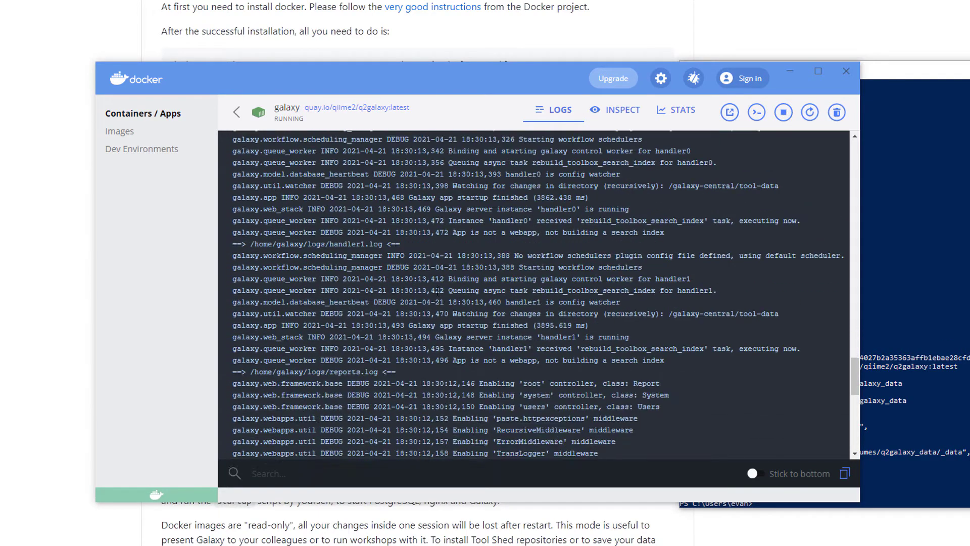
pyautogui.scroll(-7, 346, 258)
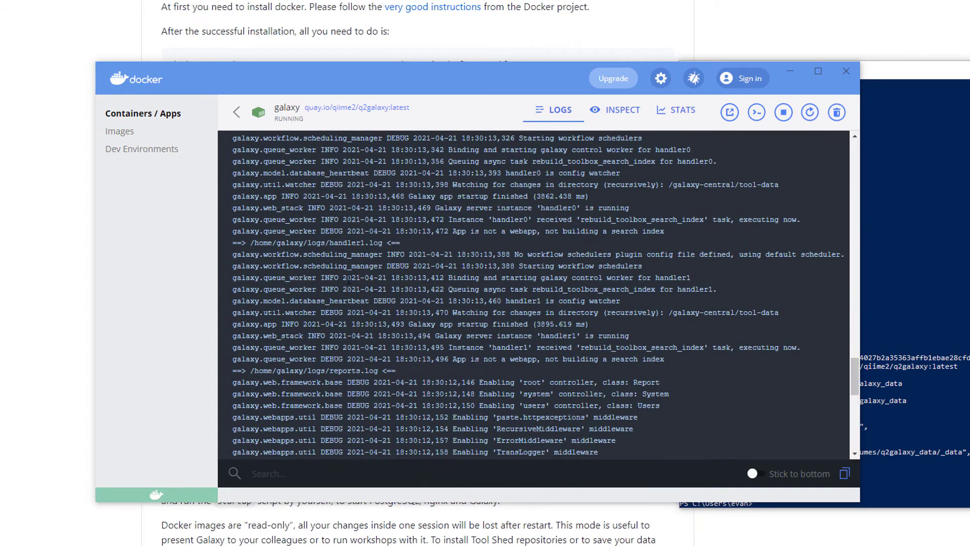
pyautogui.scroll(-3, 346, 298)
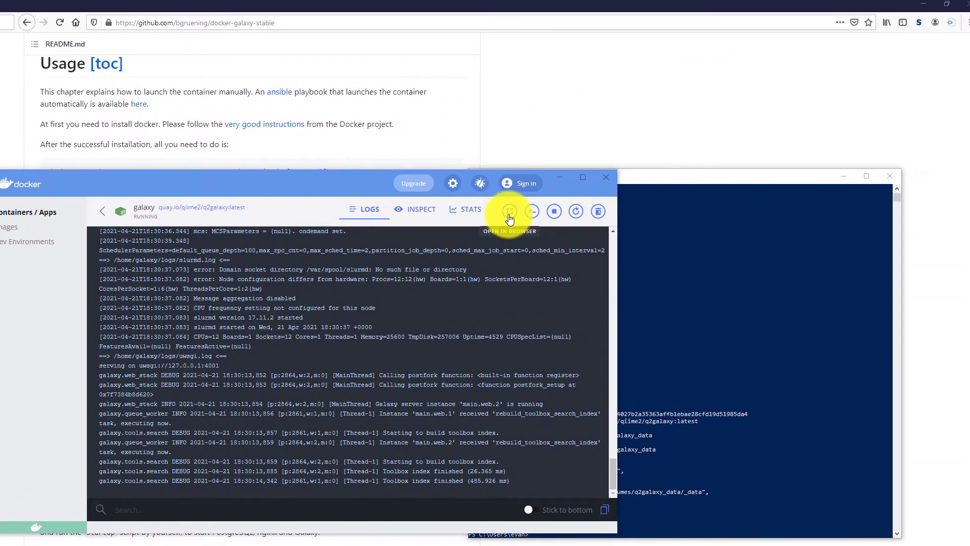
pyautogui.click(821, 95)
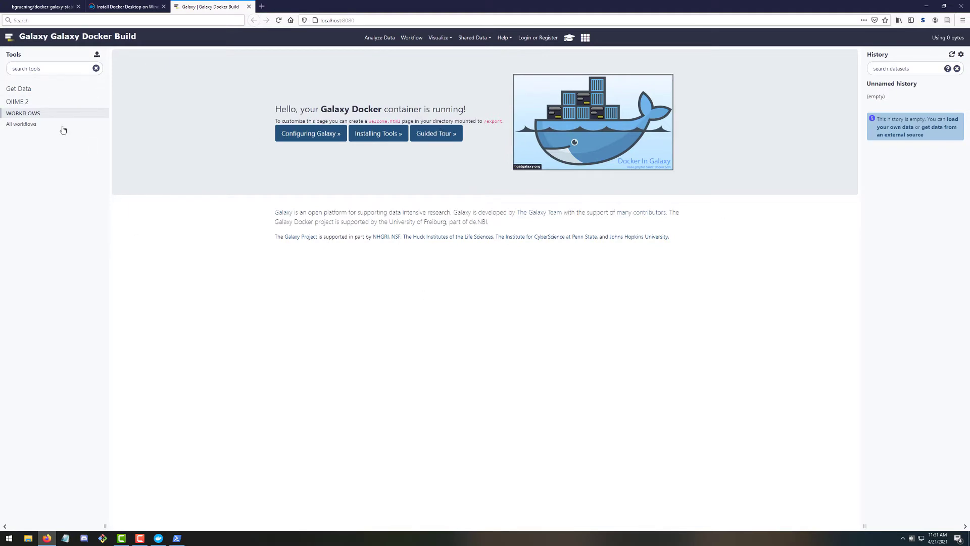
# Browse the QIIME 2 tool list in Galaxy and view the qiime2 alignment mask tool's form
pyautogui.click(26, 104)
pyautogui.scroll(-15, 77, 219)
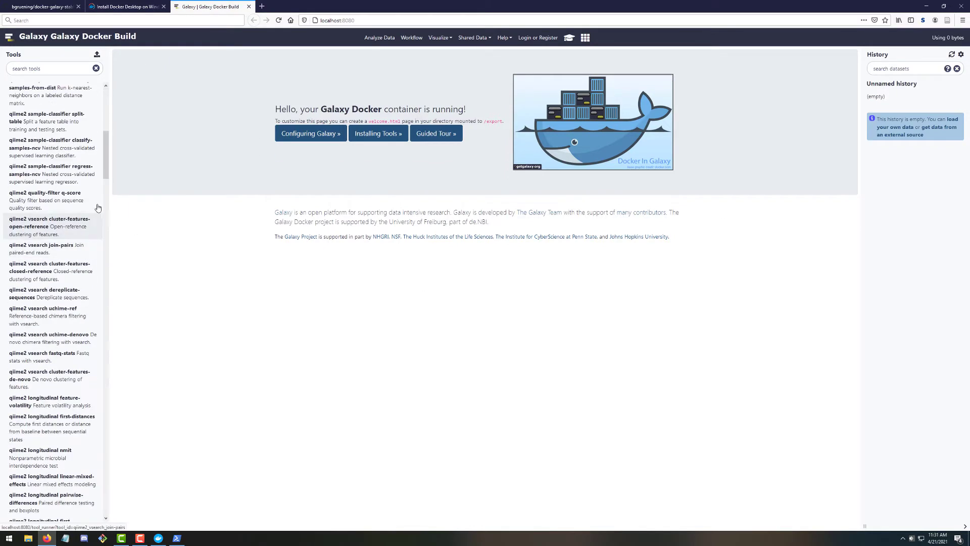
pyautogui.click(71, 203)
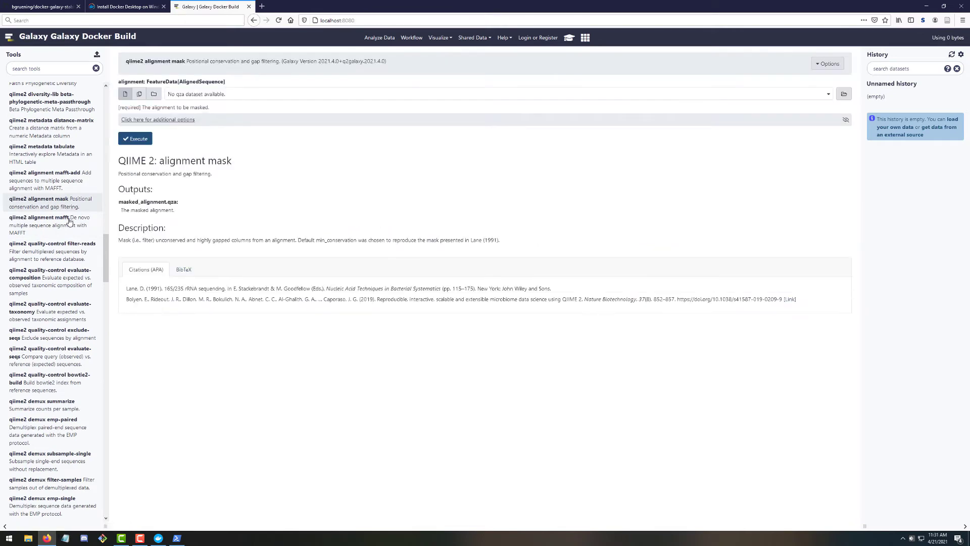
pyautogui.scroll(15, 50, 211)
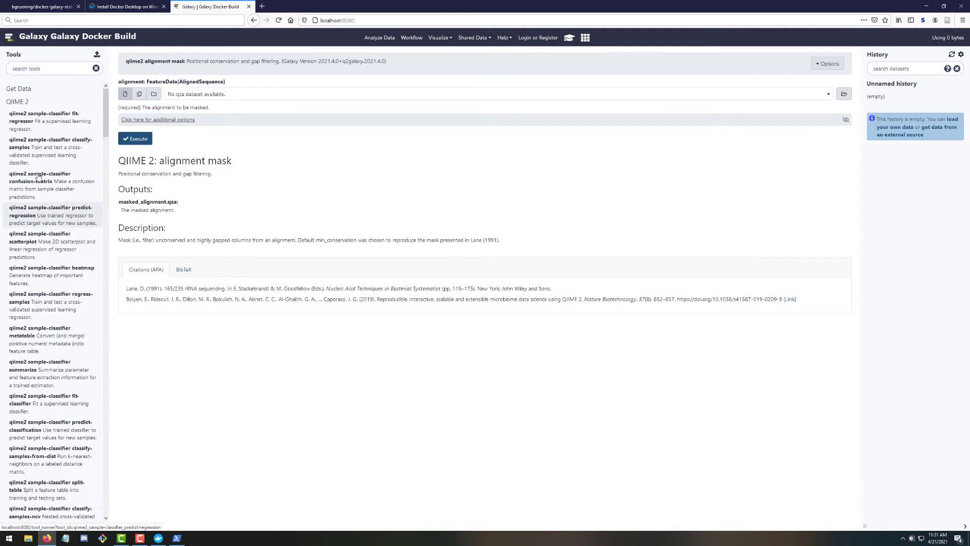
# Upload the Atacama sample metadata (QIIME 2 2021.2) TSV file from Downloads with auto-detected type, and expand its history entry
pyautogui.click(20, 89)
pyautogui.click(76, 100)
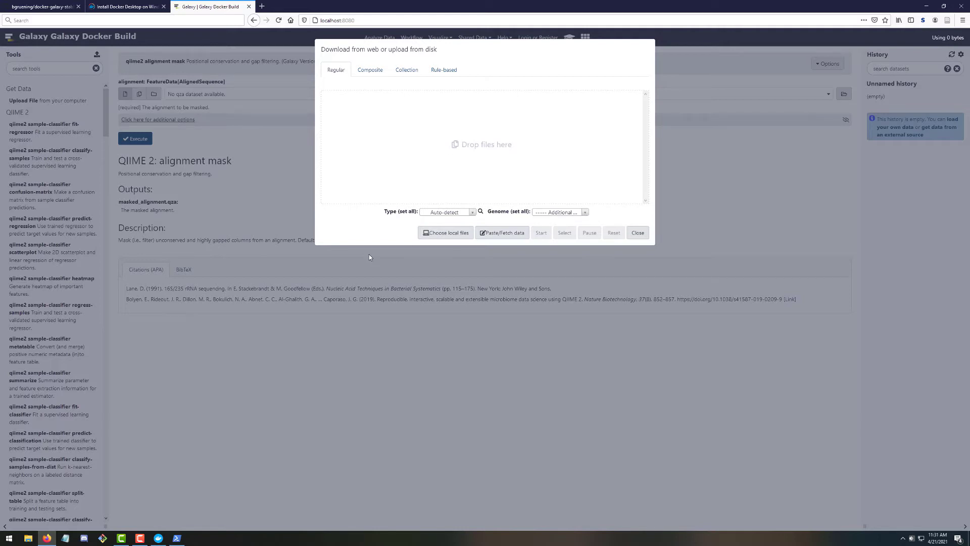
pyautogui.click(445, 231)
pyautogui.click(131, 67)
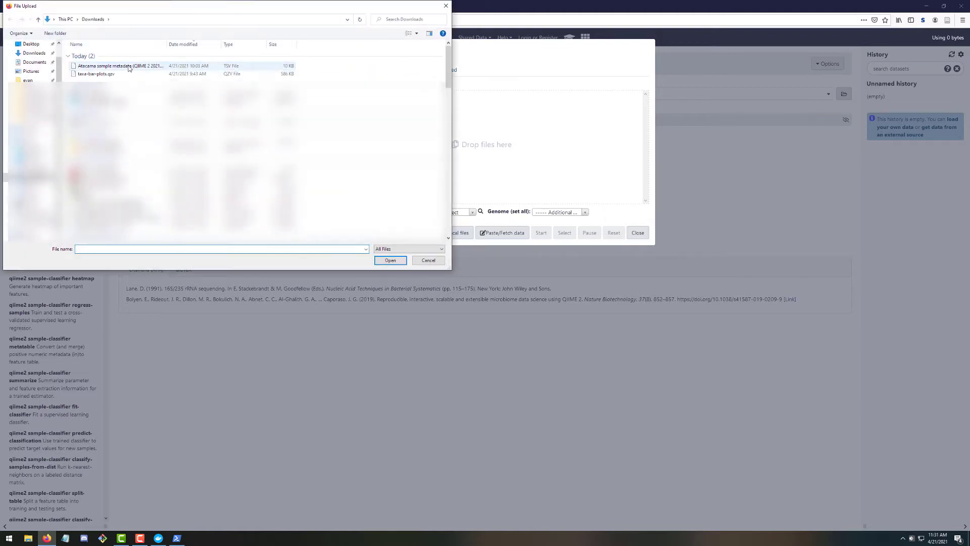
pyautogui.click(389, 261)
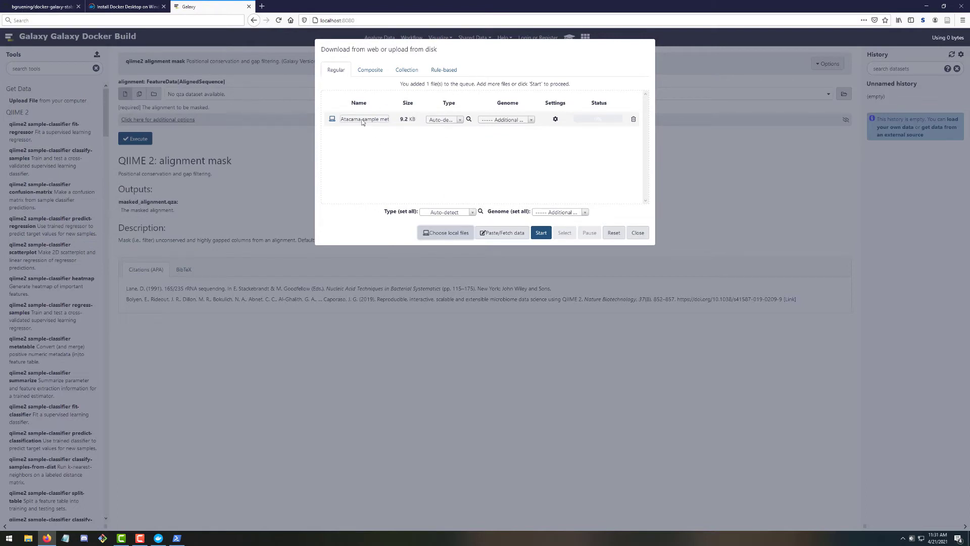
pyautogui.click(539, 236)
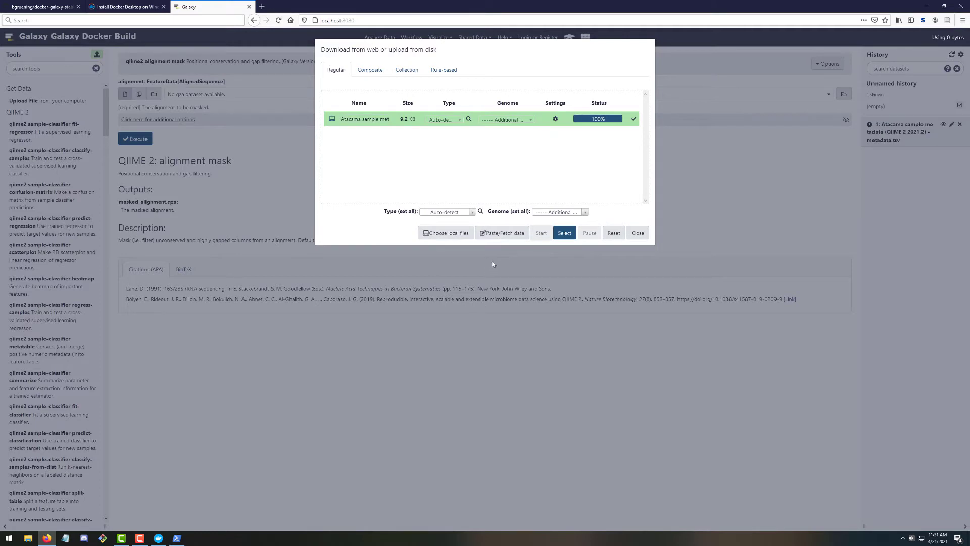
pyautogui.click(677, 318)
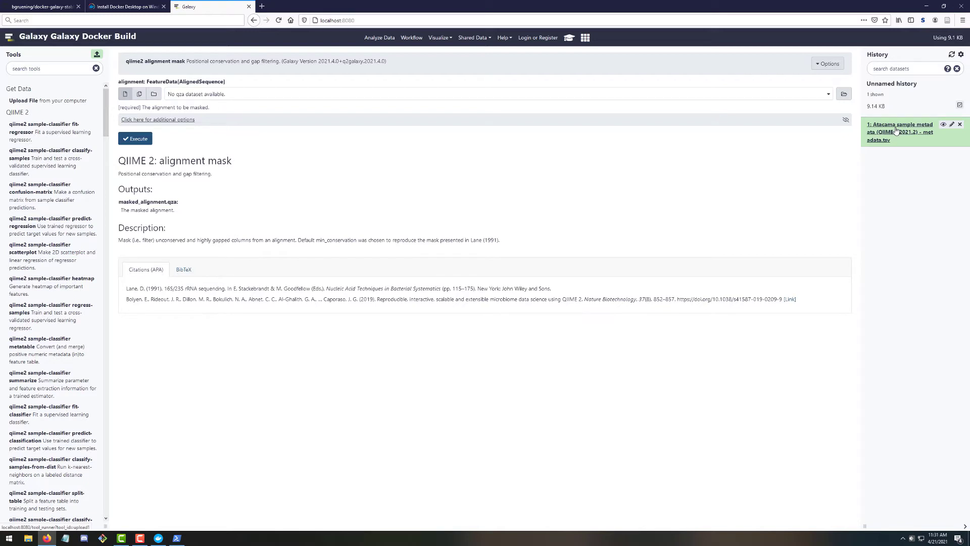
pyautogui.click(895, 130)
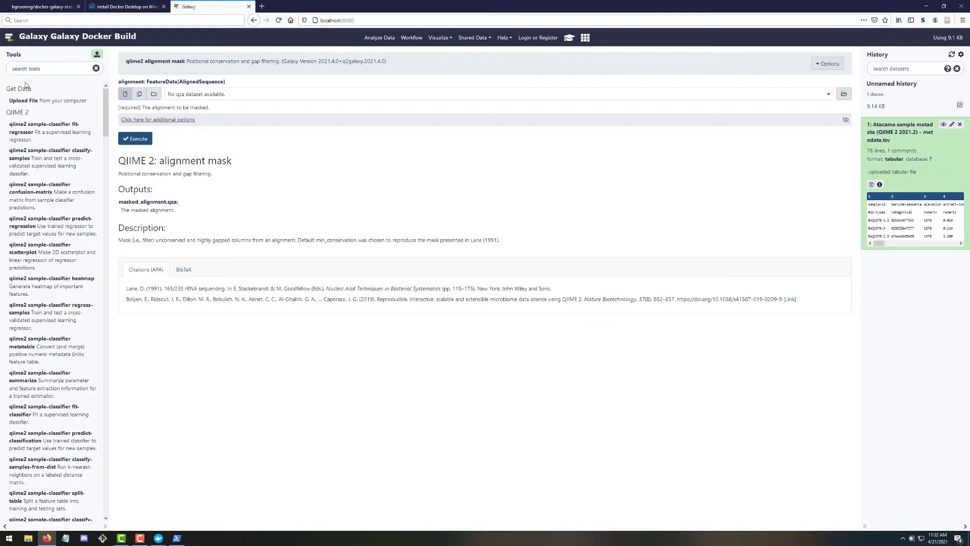
# Find the qiime2 metadata tabulate tool by searching for "tabulate" and execute it on the Atacama sample metadata dataset
pyautogui.write('tabulate')
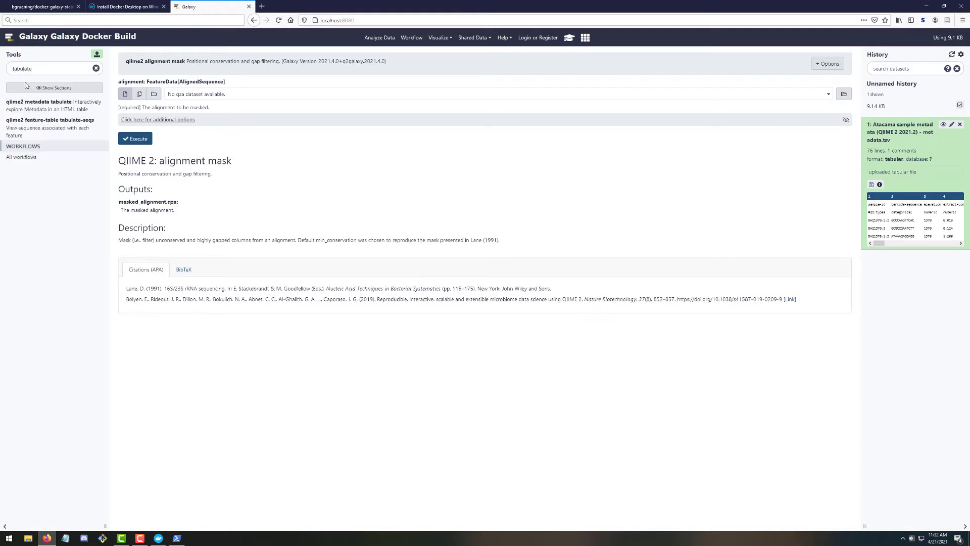
pyautogui.click(42, 104)
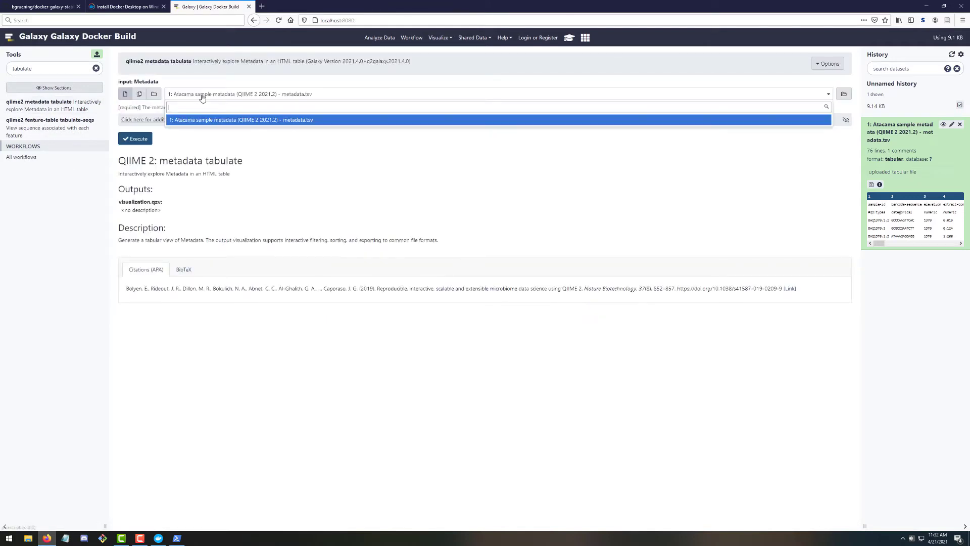
pyautogui.click(201, 95)
pyautogui.click(309, 186)
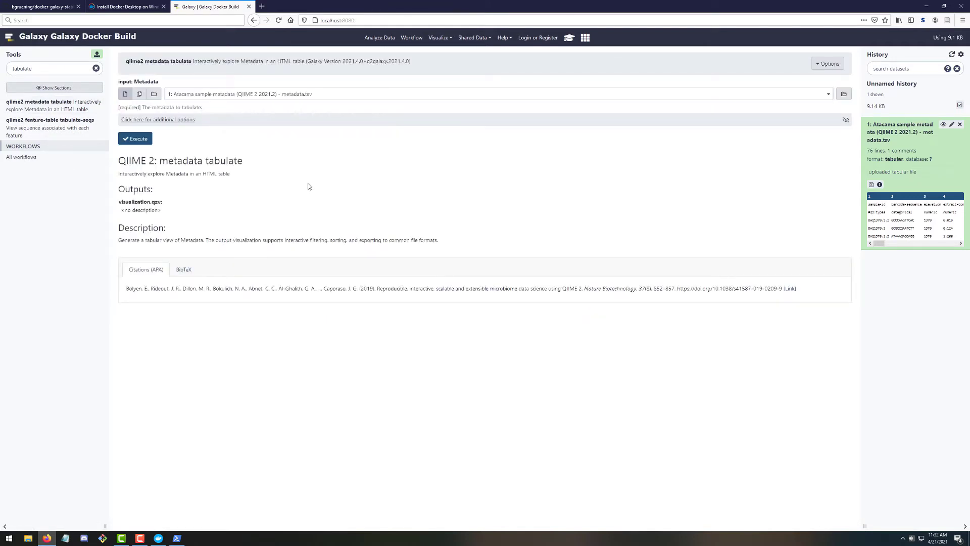
pyautogui.click(128, 141)
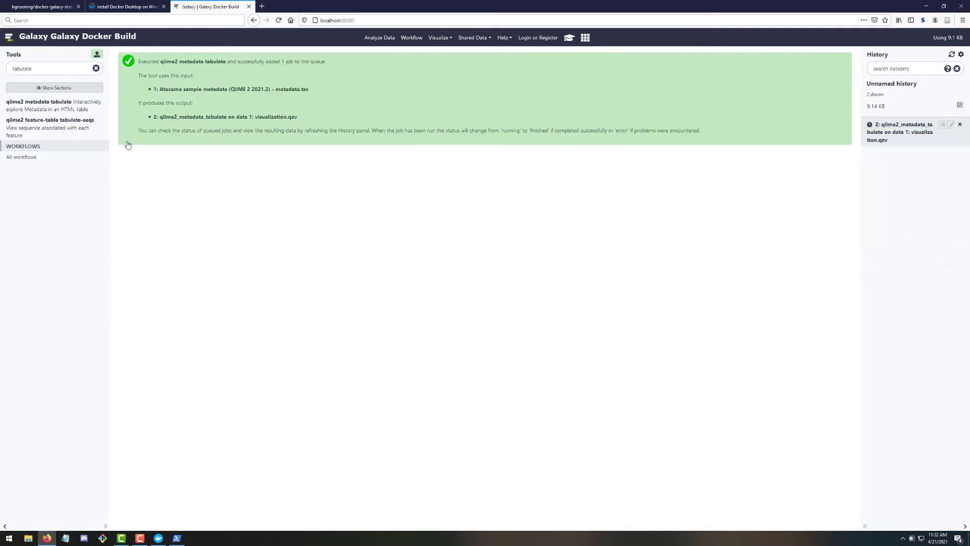
# Switch to Docker Desktop and examine the galaxy container's log for the metadata tabulate job, including its conda create command and package list
pyautogui.click(162, 539)
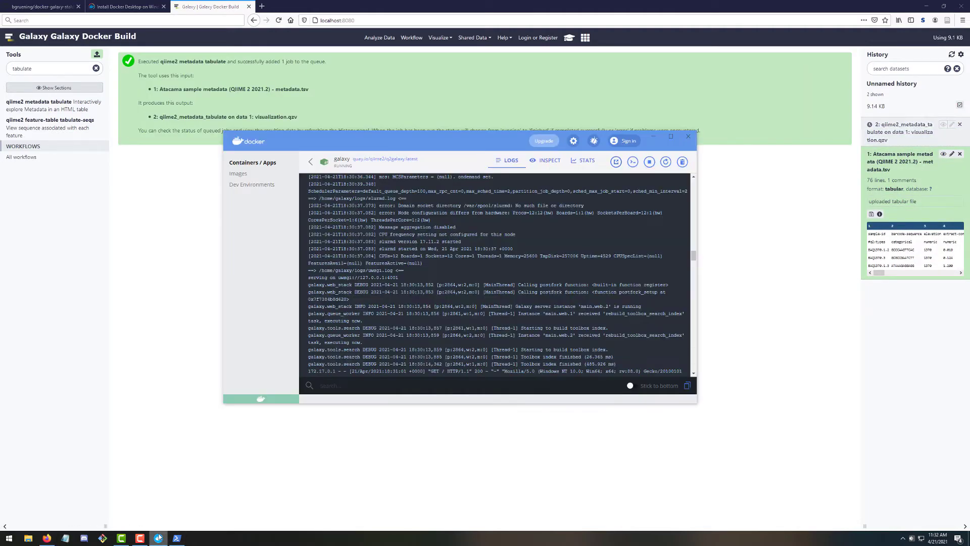
pyautogui.scroll(-10, 451, 283)
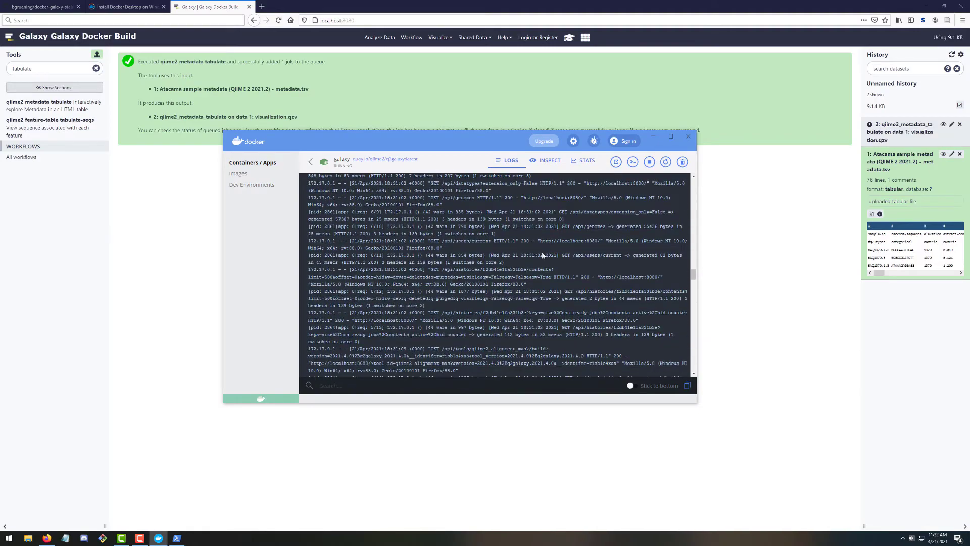
pyautogui.scroll(-10, 543, 255)
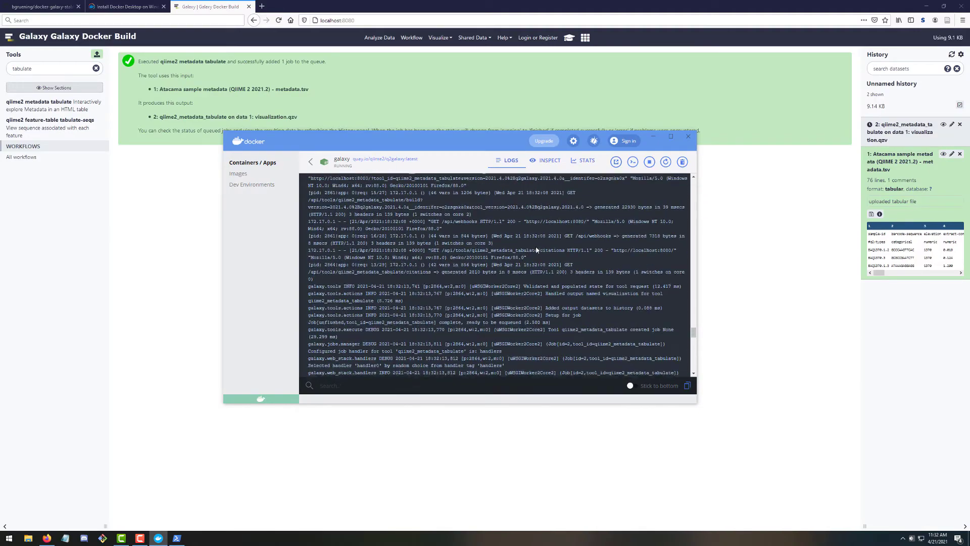
pyautogui.scroll(-10, 498, 276)
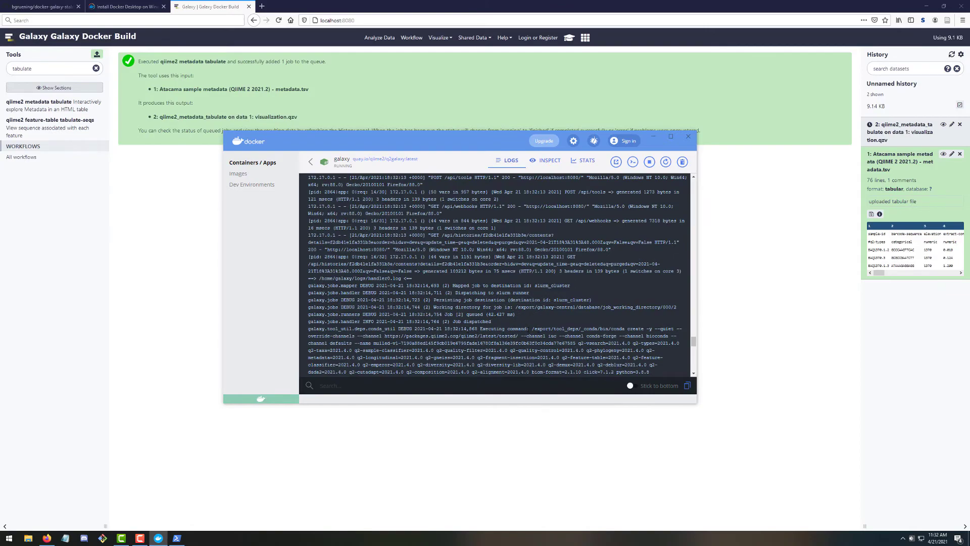
pyautogui.scroll(-5, 452, 348)
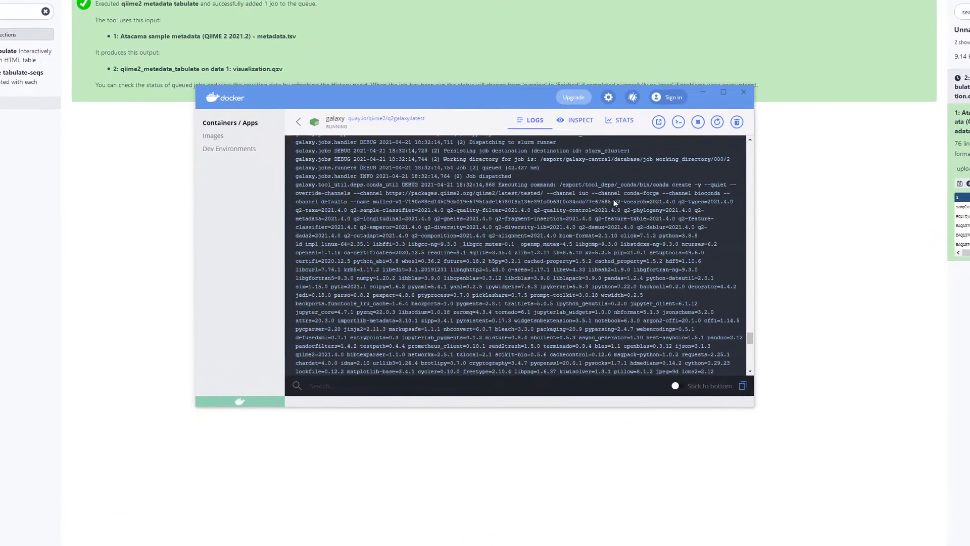
pyautogui.moveTo(614, 201); pyautogui.dragTo(483, 214)
pyautogui.scroll(10, 452, 234)
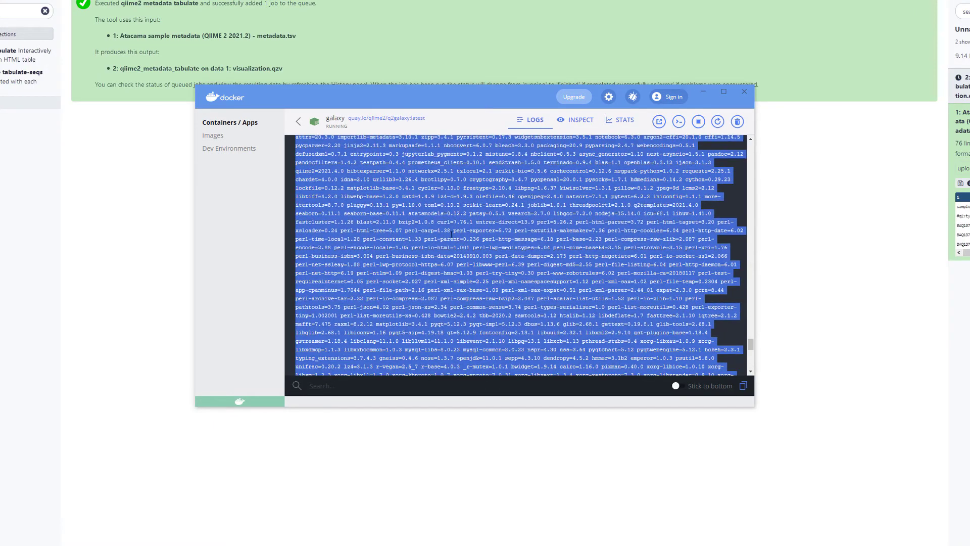
pyautogui.scroll(5, 495, 305)
pyautogui.scroll(-12, 621, 286)
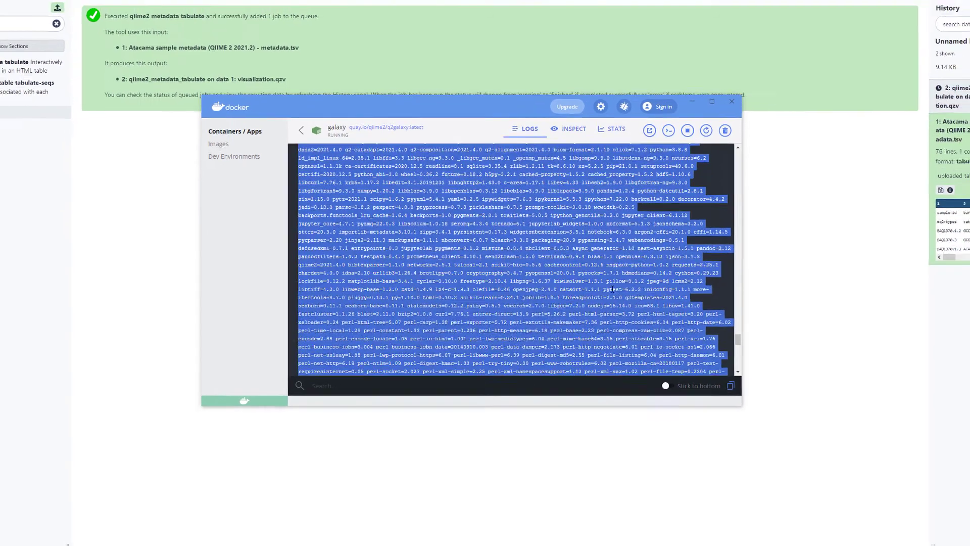
pyautogui.click(582, 273)
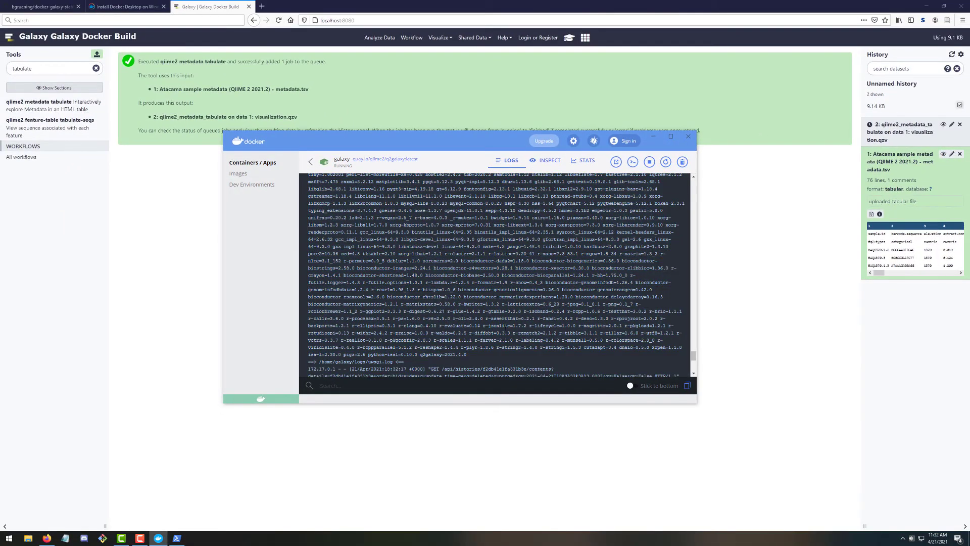
pyautogui.scroll(-8, 508, 326)
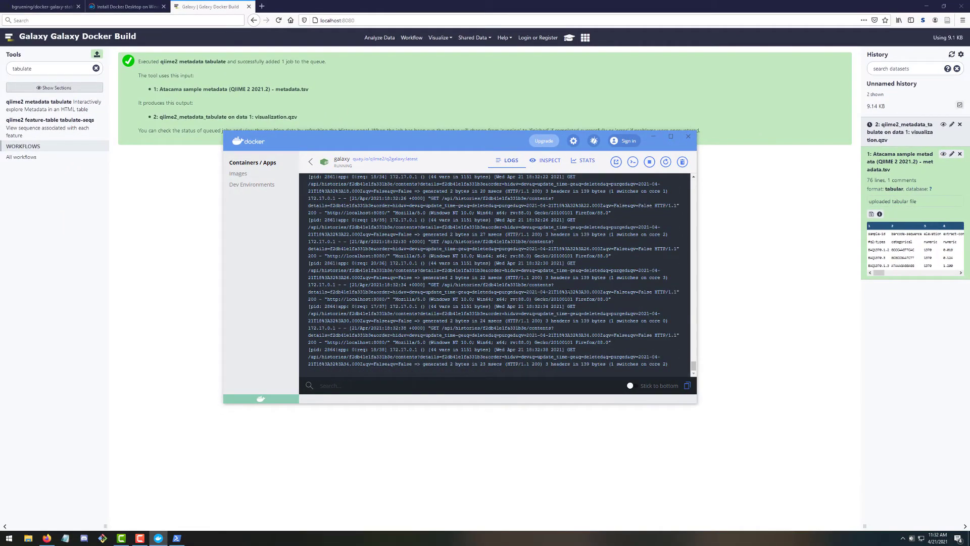
# Return to the conda create command in the log and highlight its channel options and its full list of packages
pyautogui.scroll(10, 567, 291)
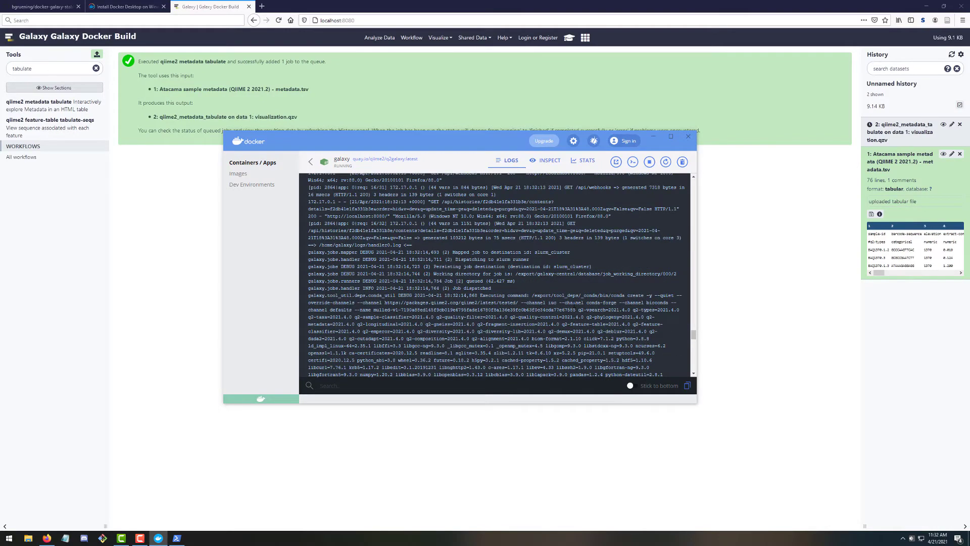
pyautogui.moveTo(371, 309); pyautogui.dragTo(621, 310)
pyautogui.click(580, 310)
pyautogui.click(634, 312)
pyautogui.scroll(-4, 605, 302)
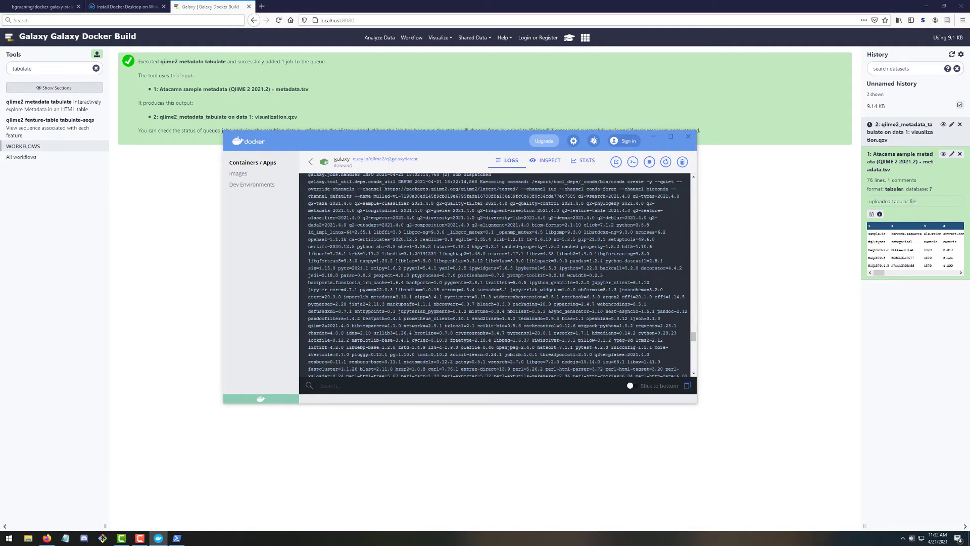
pyautogui.moveTo(355, 196); pyautogui.dragTo(477, 341)
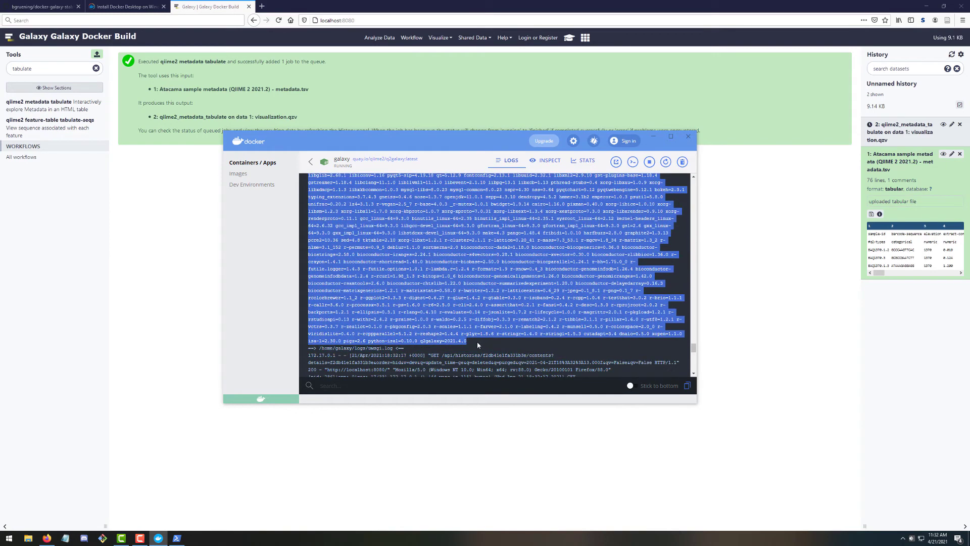
pyautogui.click(578, 276)
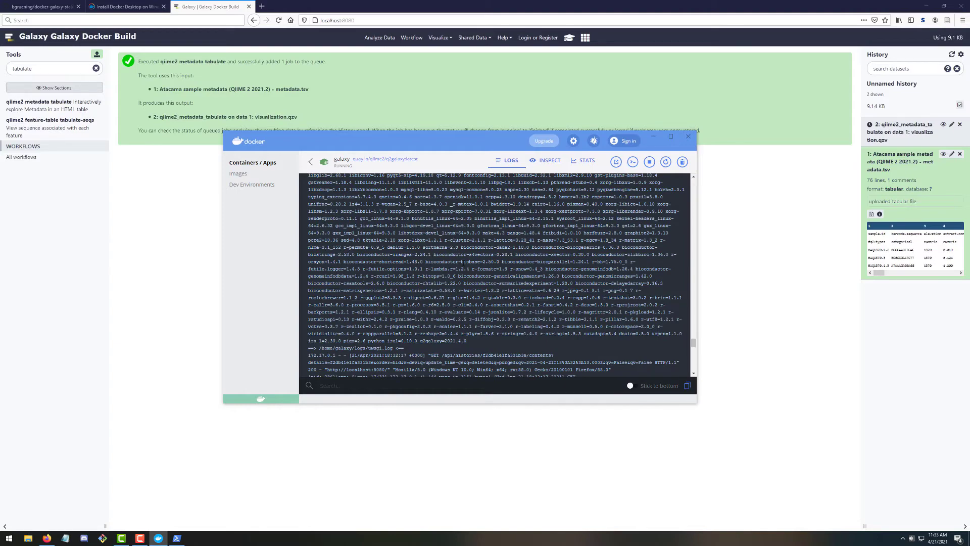
# Follow the tabulate job's progress in the container log, checking the newest entries and the conda environment activation script
pyautogui.scroll(-10, 495, 275)
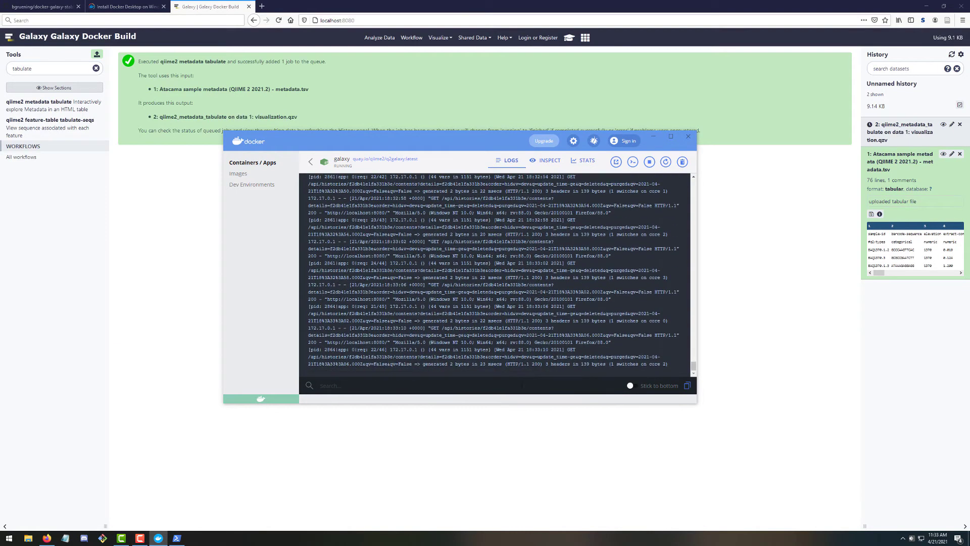
pyautogui.scroll(10, 495, 284)
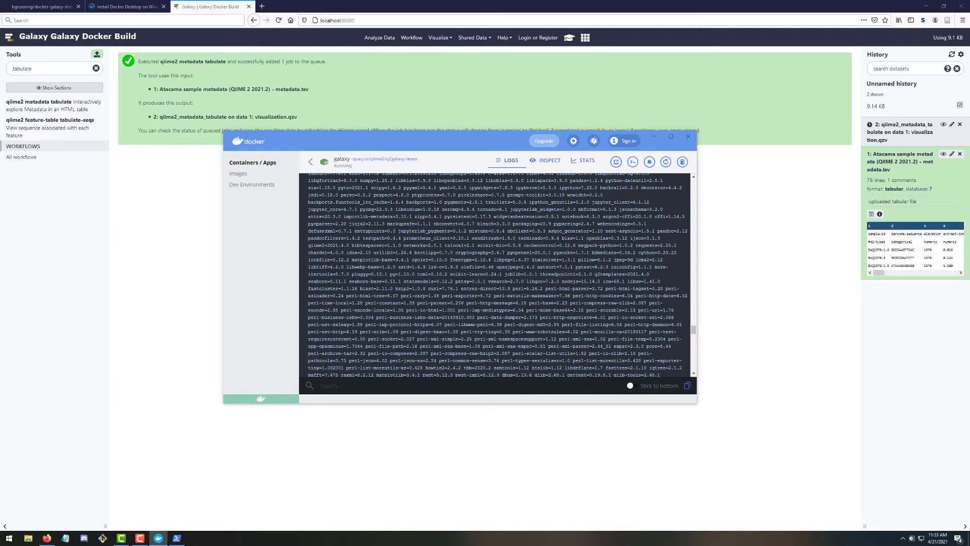
pyautogui.scroll(-5, 495, 275)
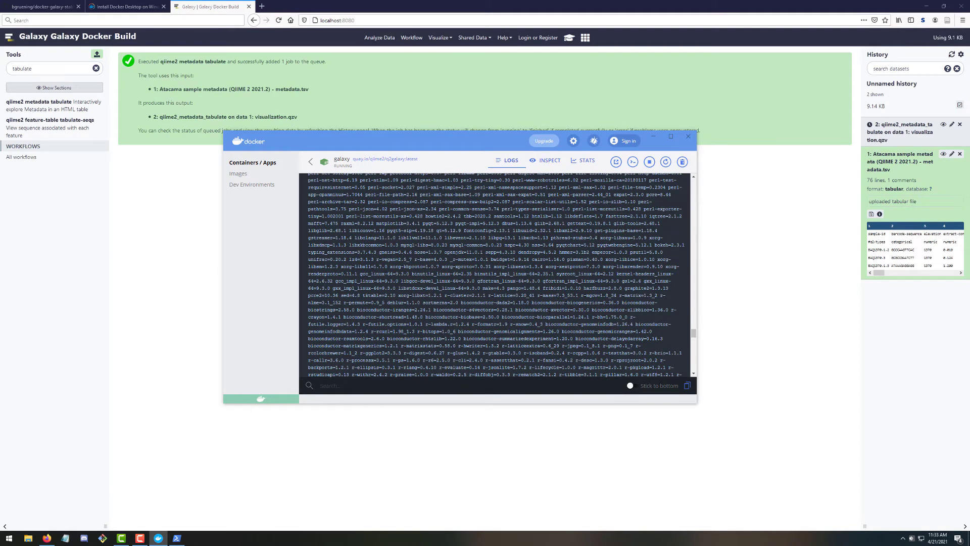
pyautogui.scroll(-15, 495, 275)
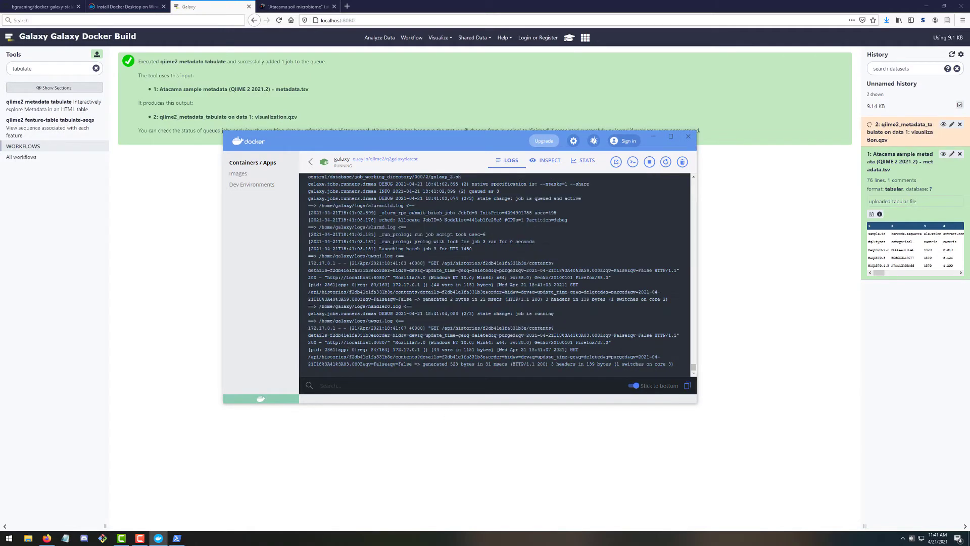
pyautogui.scroll(3, 440, 299)
pyautogui.scroll(-10, 438, 312)
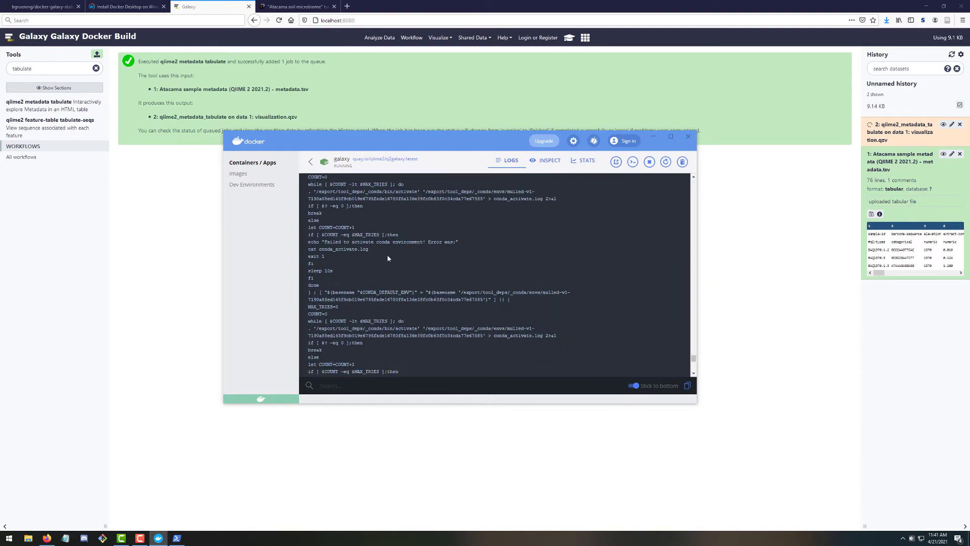
# Turn off Stick to bottom in the container log and highlight text in the newest job entries
pyautogui.scroll(2, 399, 251)
pyautogui.scroll(-3, 506, 304)
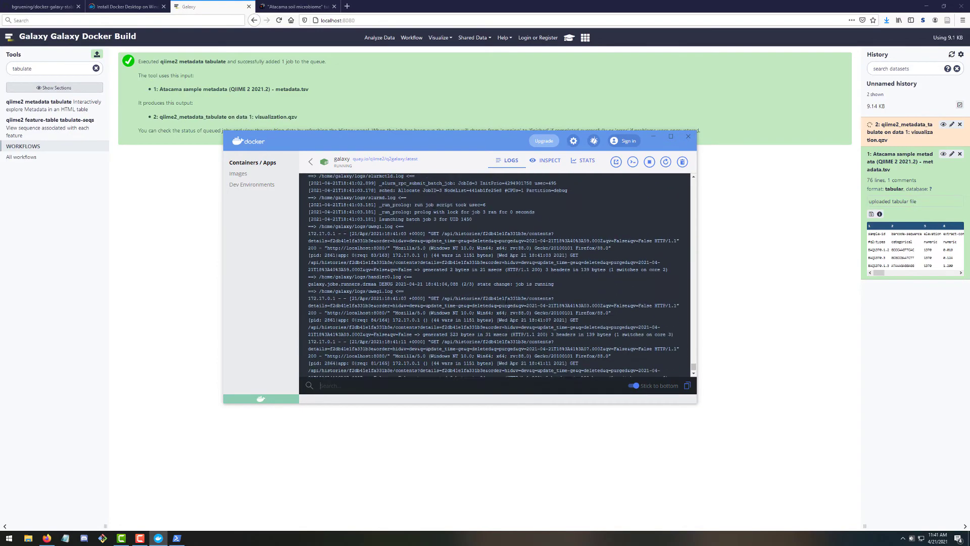
pyautogui.click(631, 387)
pyautogui.scroll(1, 505, 303)
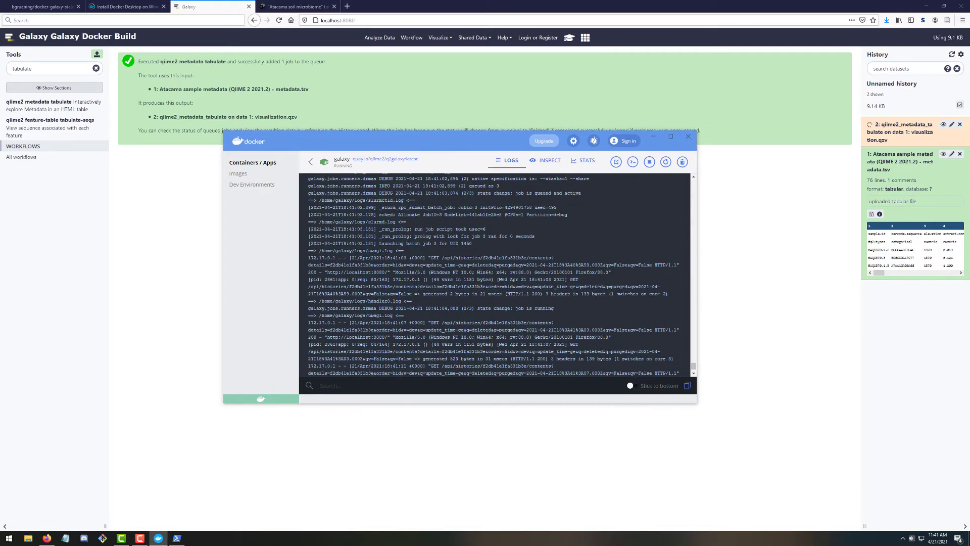
pyautogui.moveTo(474, 286); pyautogui.dragTo(555, 287)
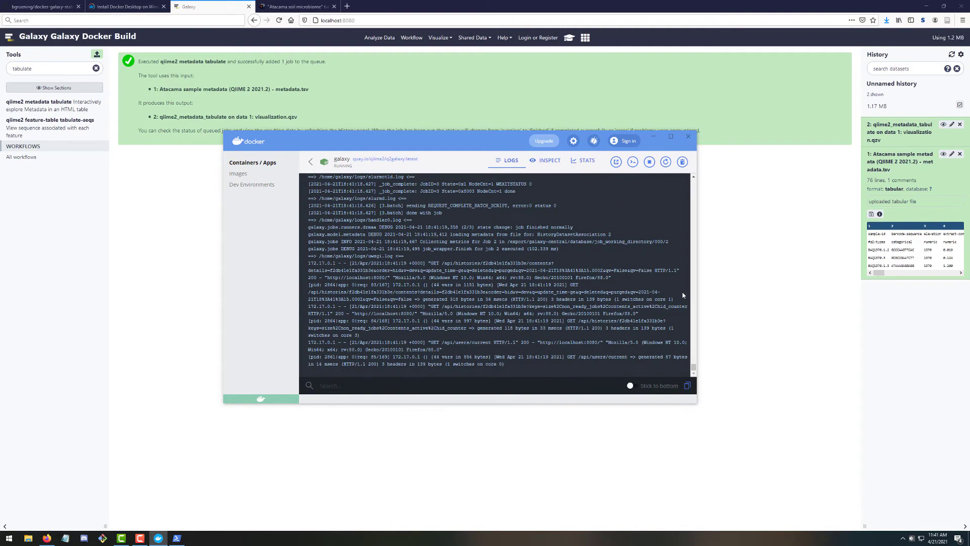
# Return to Galaxy, expand the metadata tabulate output in the history, and save its visualization.qzv file to the computer
pyautogui.click(777, 300)
pyautogui.click(894, 130)
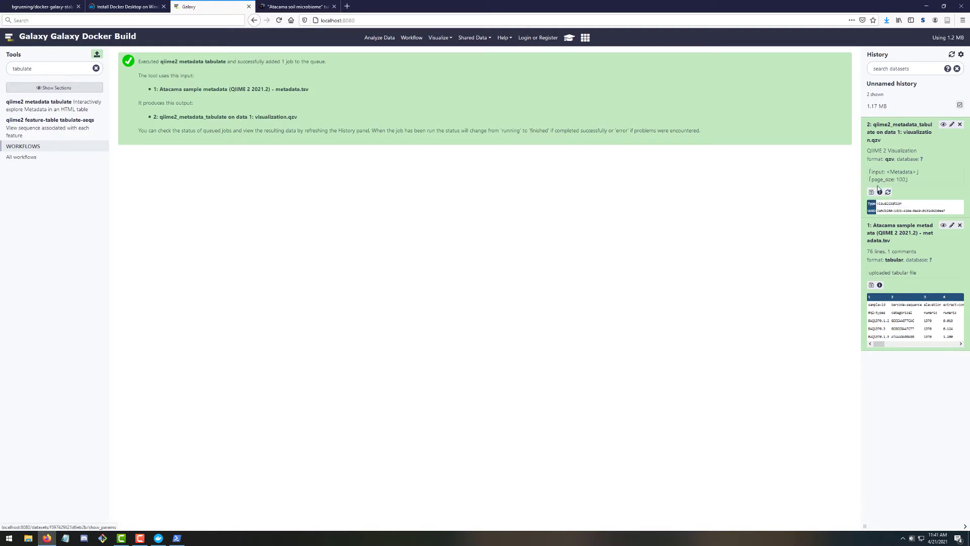
pyautogui.click(942, 127)
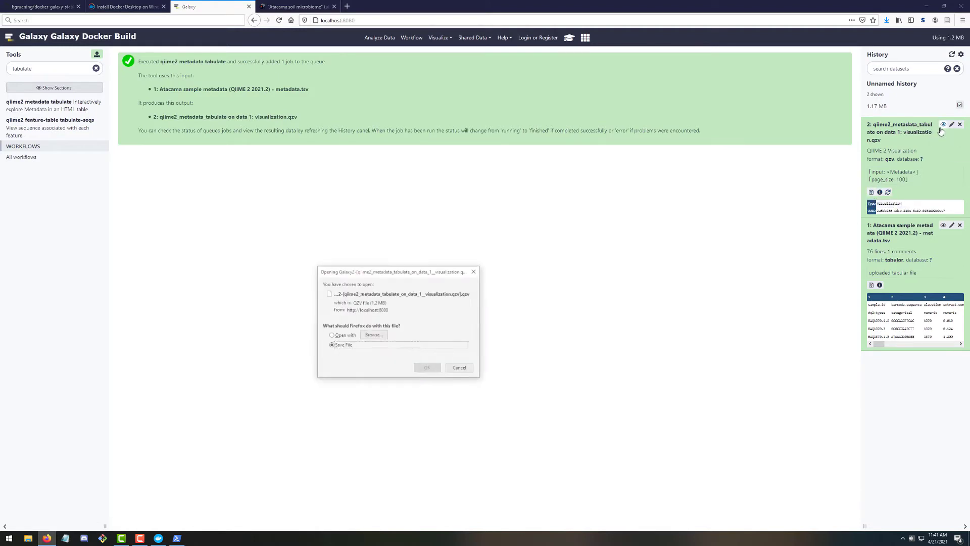
pyautogui.click(431, 369)
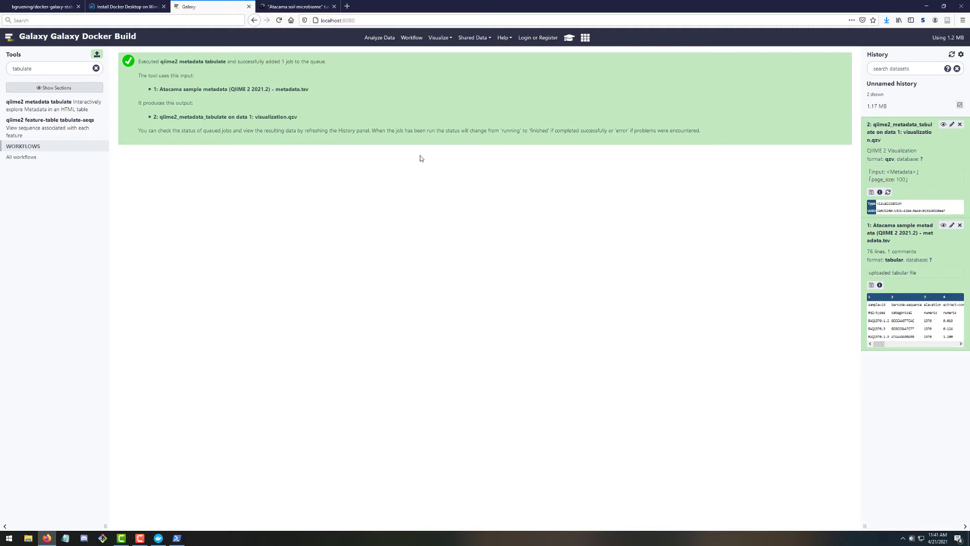
# Open view.qiime2.org in a new browser tab and load the downloaded Galaxy2 metadata tabulate .qzv file from Downloads
pyautogui.click(347, 6)
pyautogui.write('view.qiime2.org/')
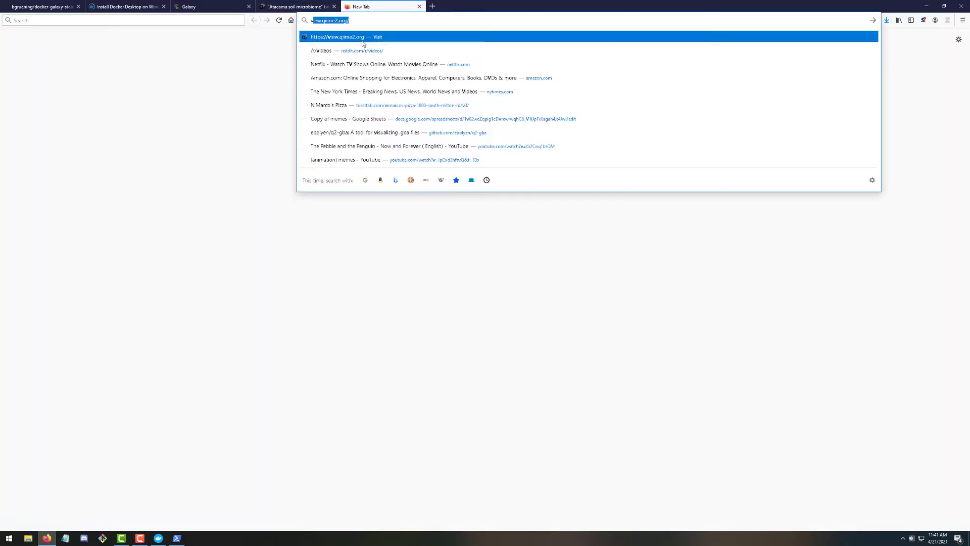
pyautogui.press('Return')
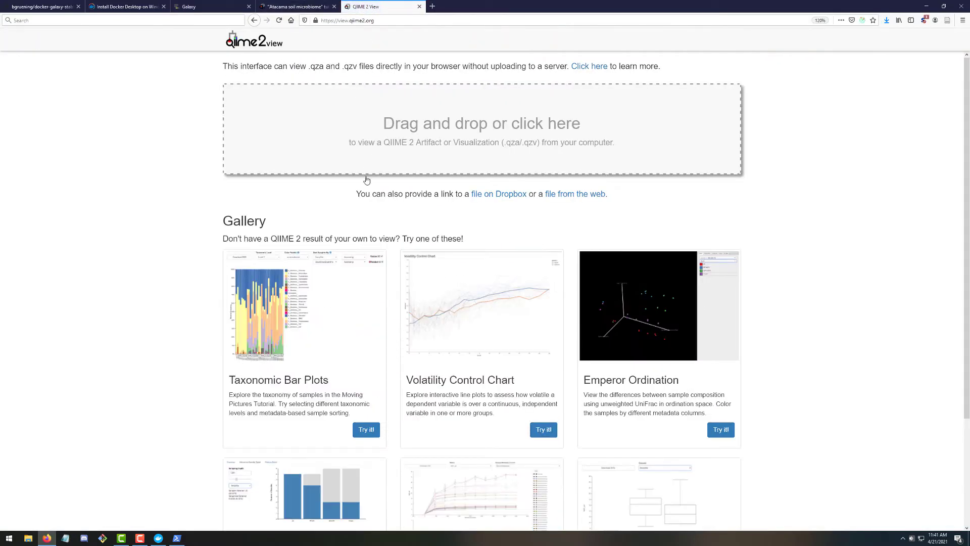
pyautogui.click(550, 168)
pyautogui.click(130, 66)
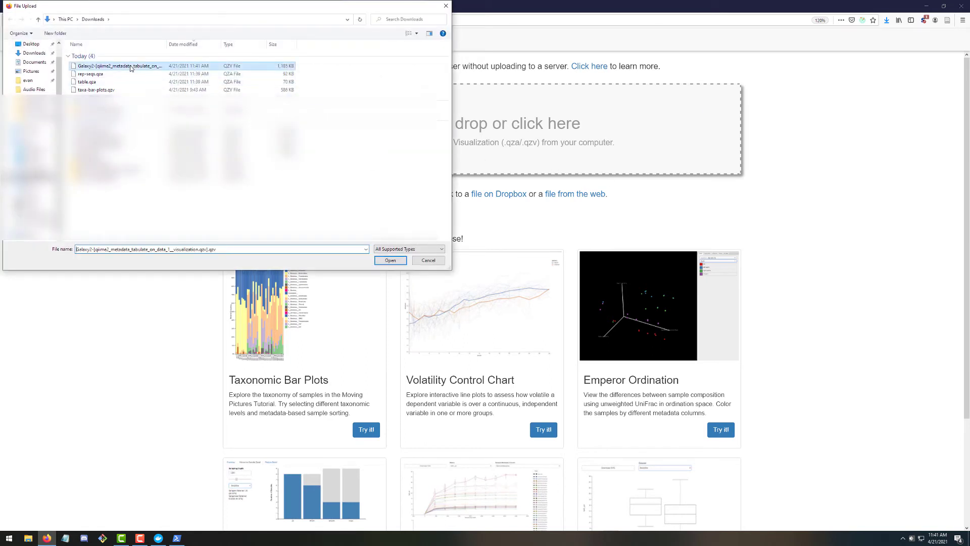
pyautogui.click(389, 260)
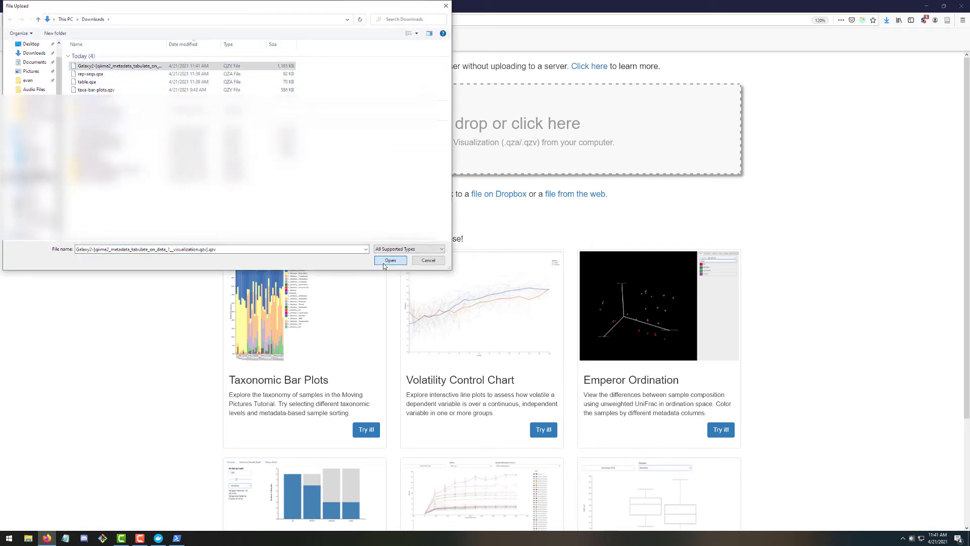
# Look through the rows of the tabulated Atacama sample metadata in the QIIME 2 View visualization
pyautogui.scroll(-15, 369, 240)
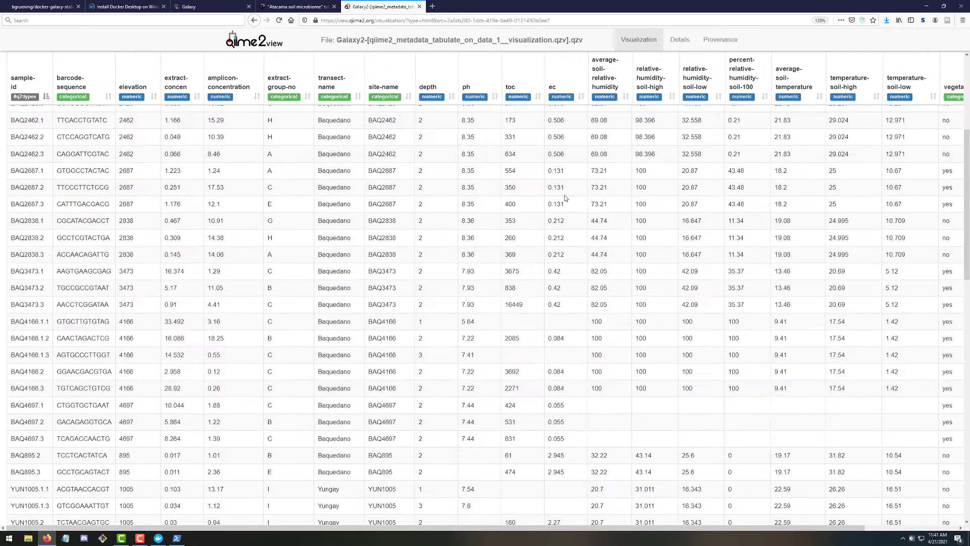
pyautogui.scroll(7, 565, 198)
pyautogui.scroll(5, 565, 198)
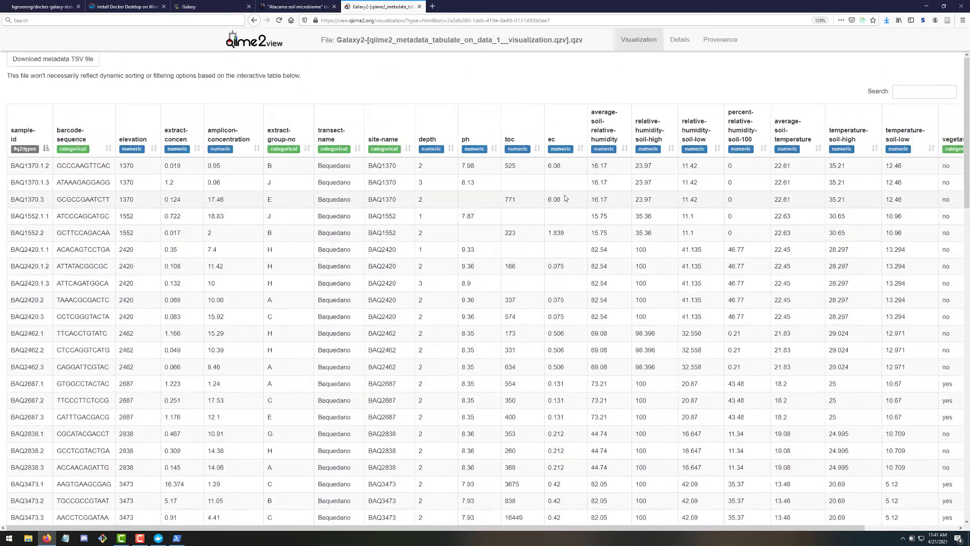
# Rerun the metadata tabulate job from Galaxy's history with page_size set to 200, and expand the new output dataset
pyautogui.click(303, 7)
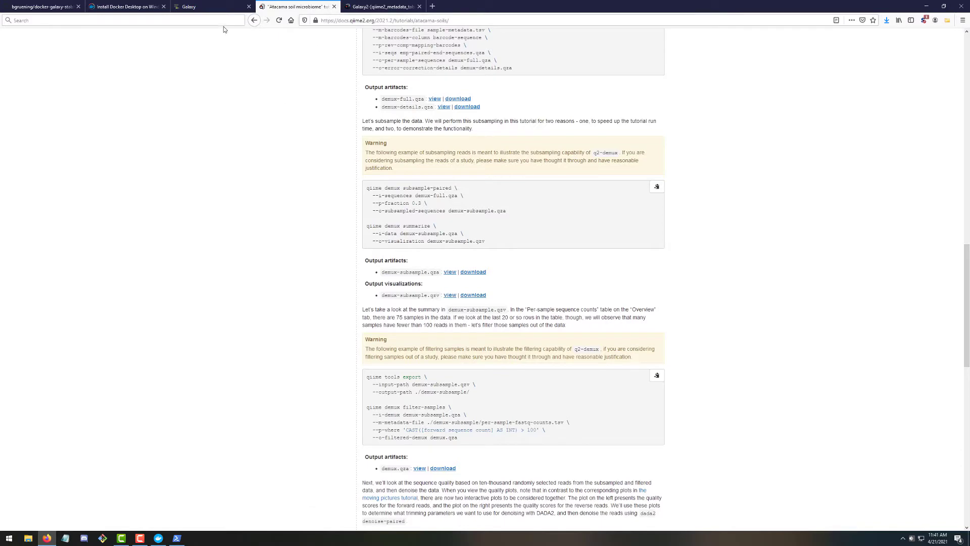
pyautogui.click(220, 7)
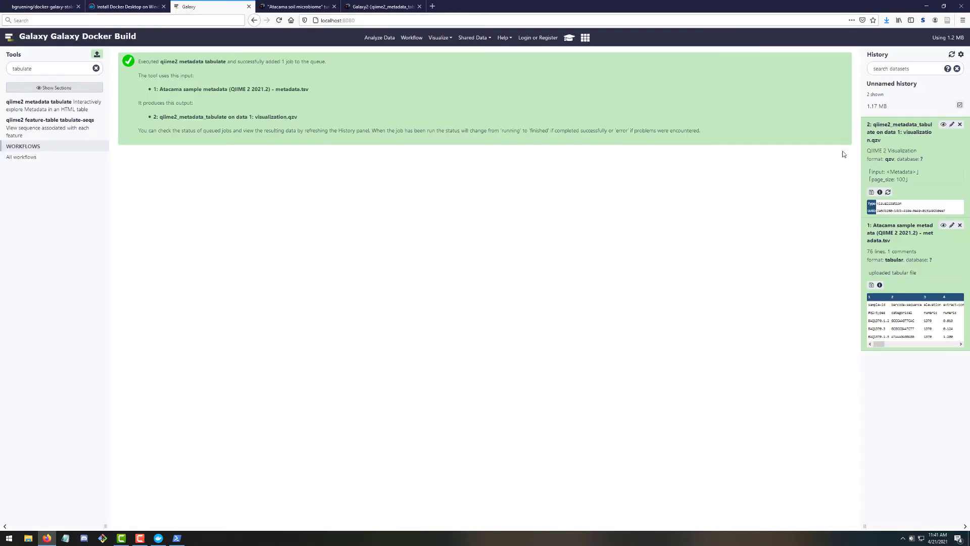
pyautogui.click(887, 192)
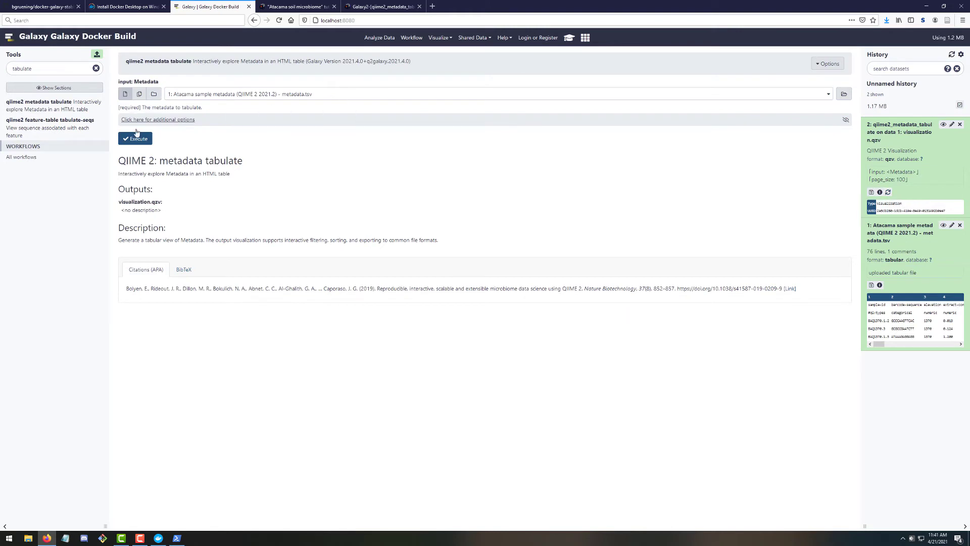
pyautogui.click(186, 120)
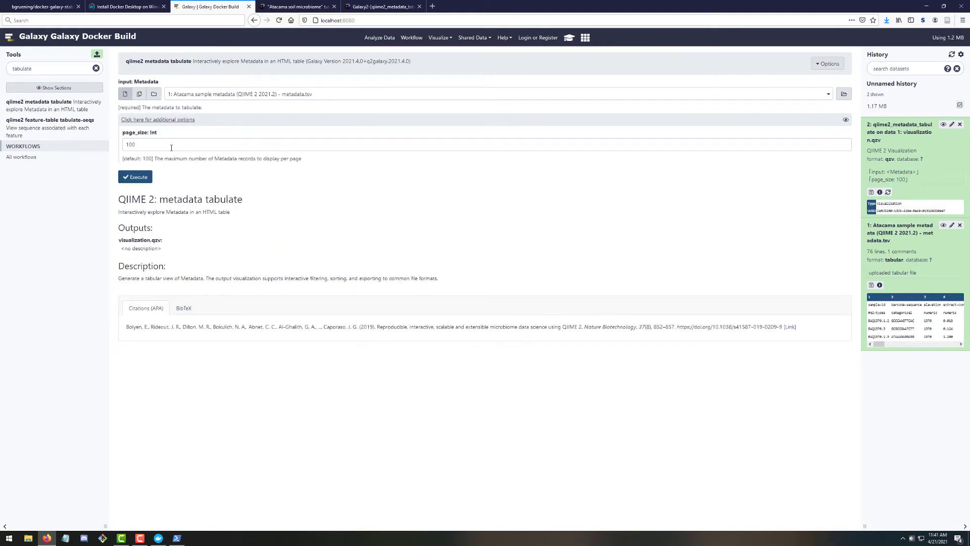
pyautogui.doubleClick(133, 144)
pyautogui.write('200')
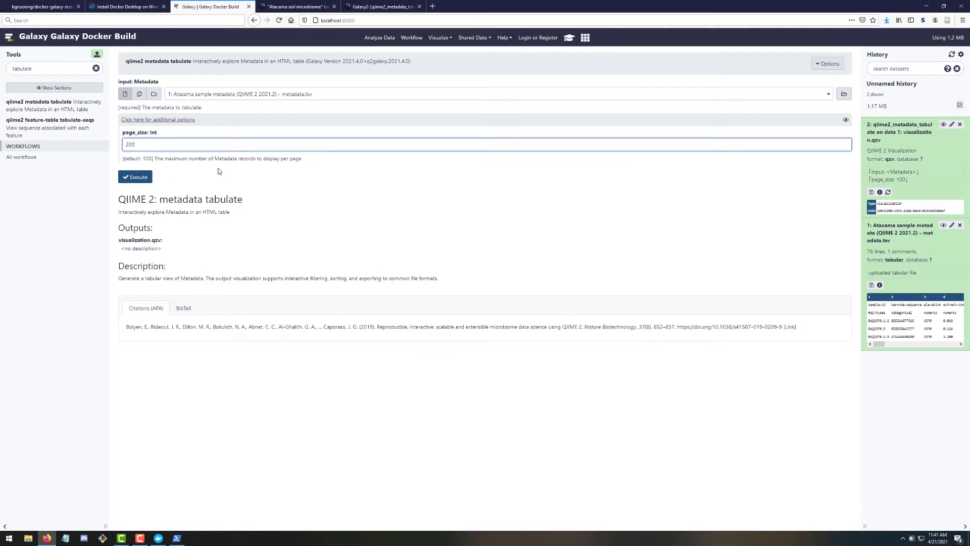
pyautogui.click(143, 177)
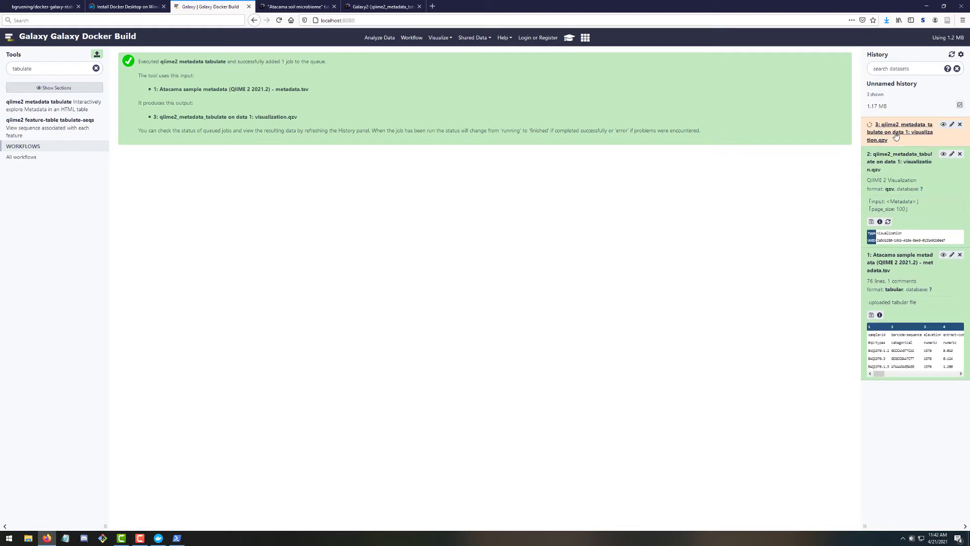
pyautogui.click(895, 133)
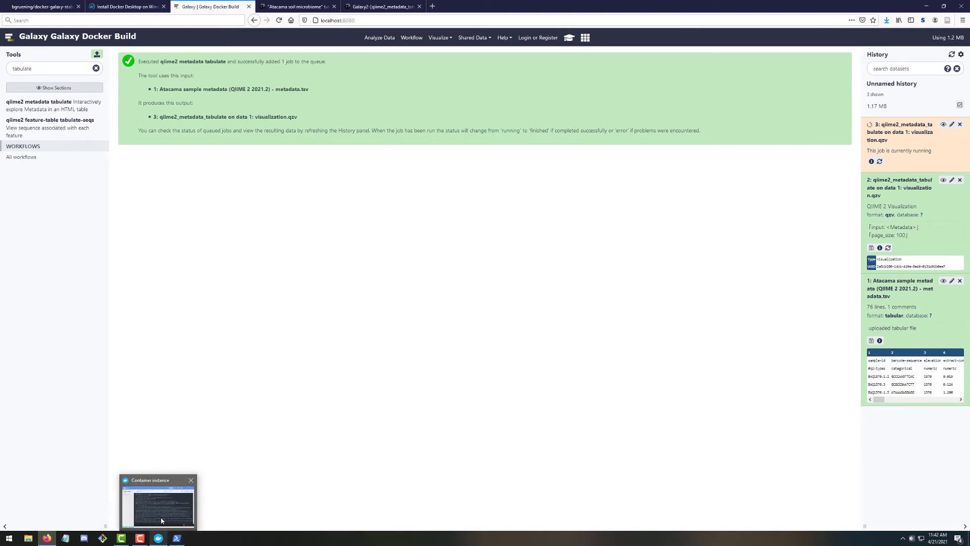
# Switch to Docker Desktop, stop the galaxy container, start it again from the container list, and open its log
pyautogui.click(159, 537)
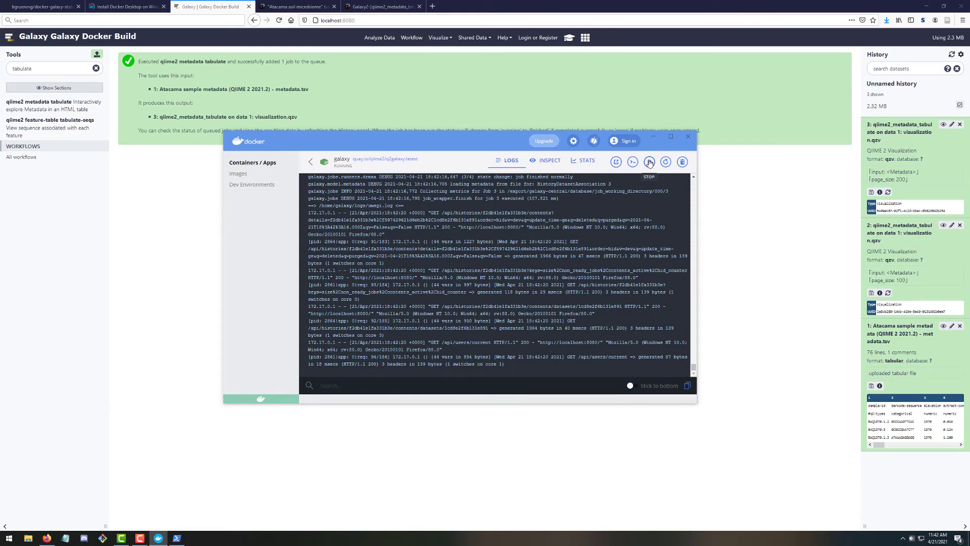
pyautogui.click(650, 162)
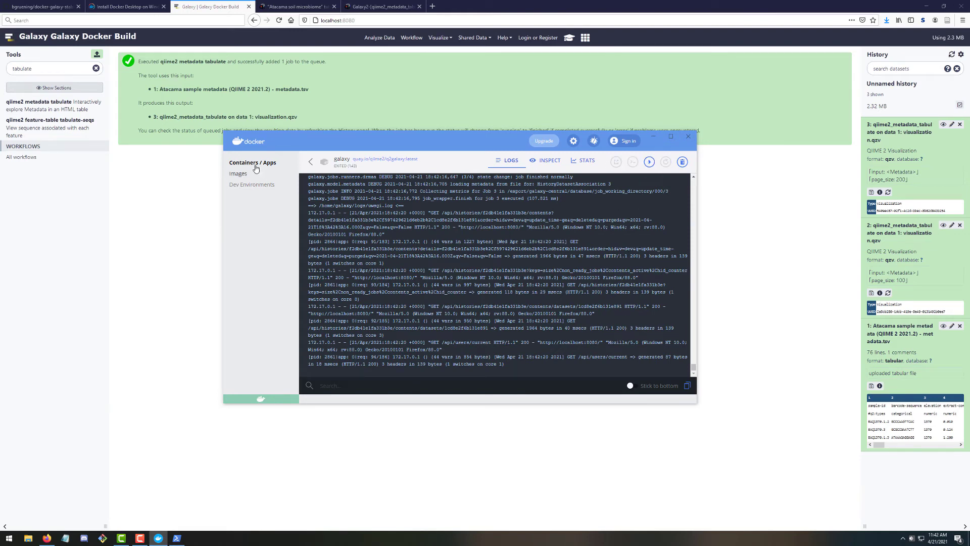
pyautogui.click(253, 162)
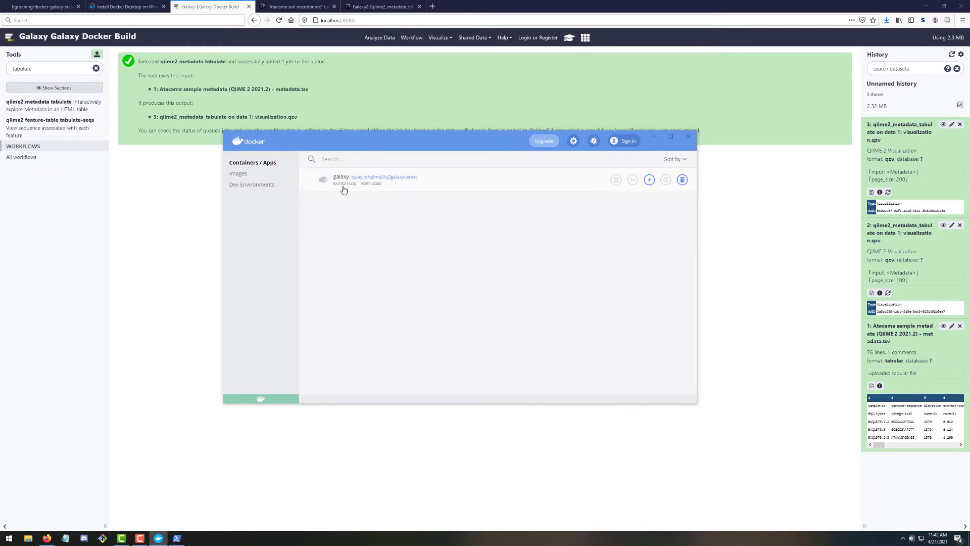
pyautogui.click(649, 180)
pyautogui.click(497, 177)
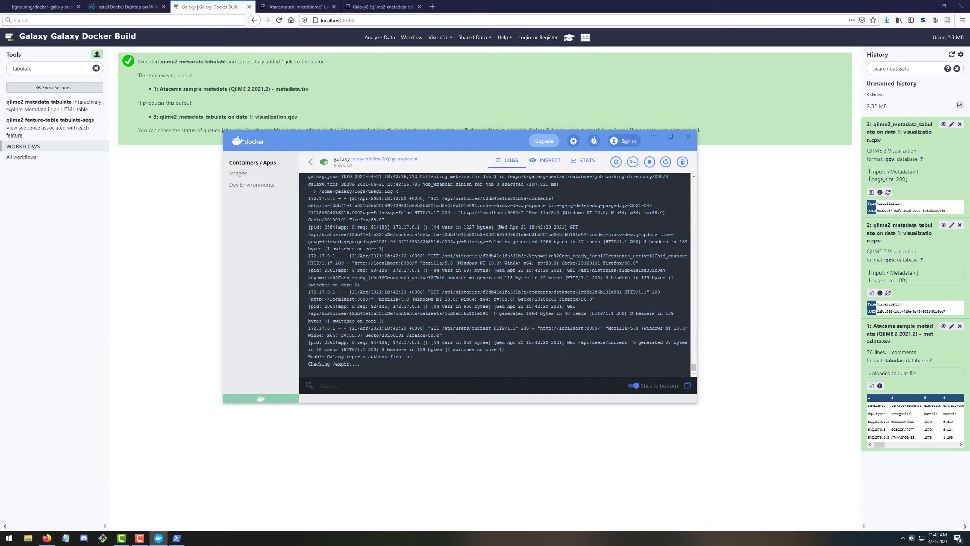
# Follow the restarted container's log, highlighting the /export check and the Galaxy Interactive Environments message
pyautogui.moveTo(307, 361); pyautogui.dragTo(405, 367)
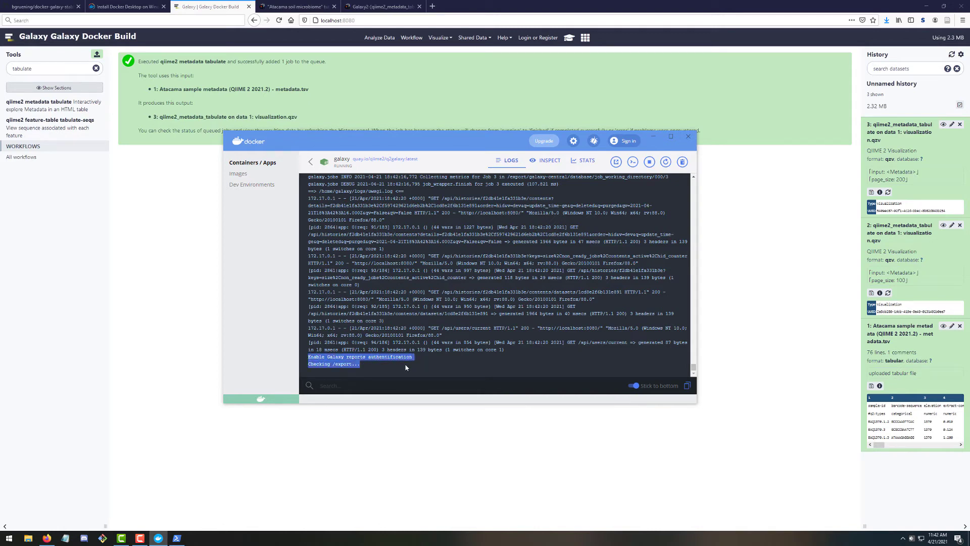
pyautogui.click(363, 366)
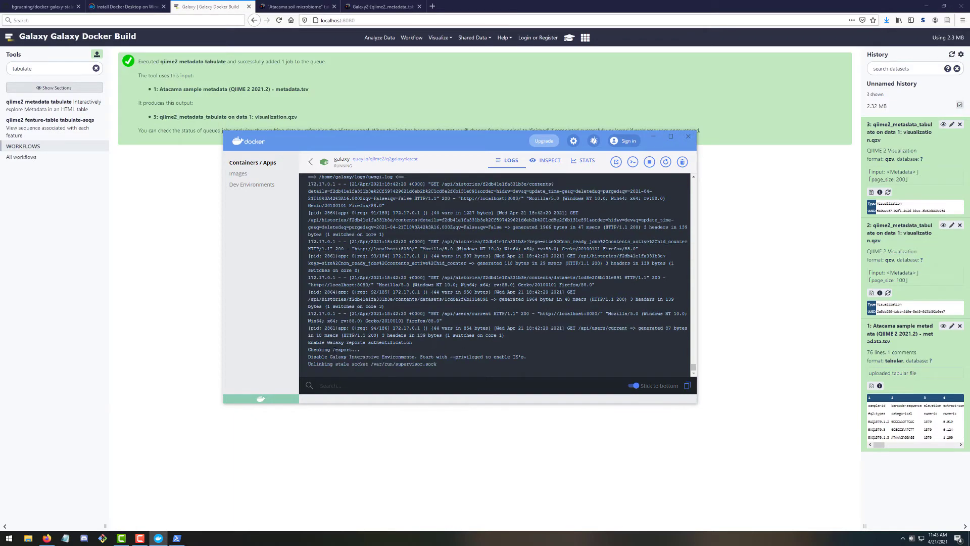
pyautogui.tripleClick(346, 350)
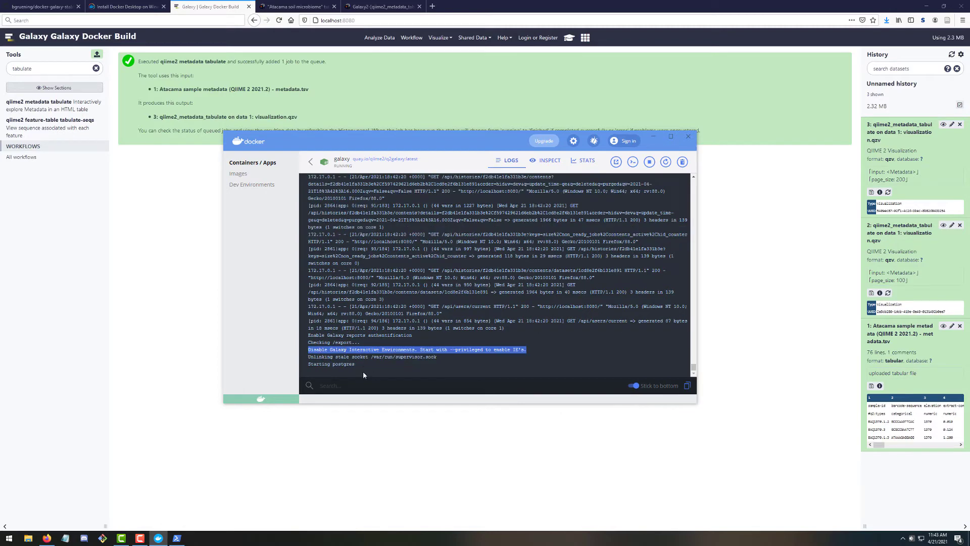
pyautogui.click(345, 358)
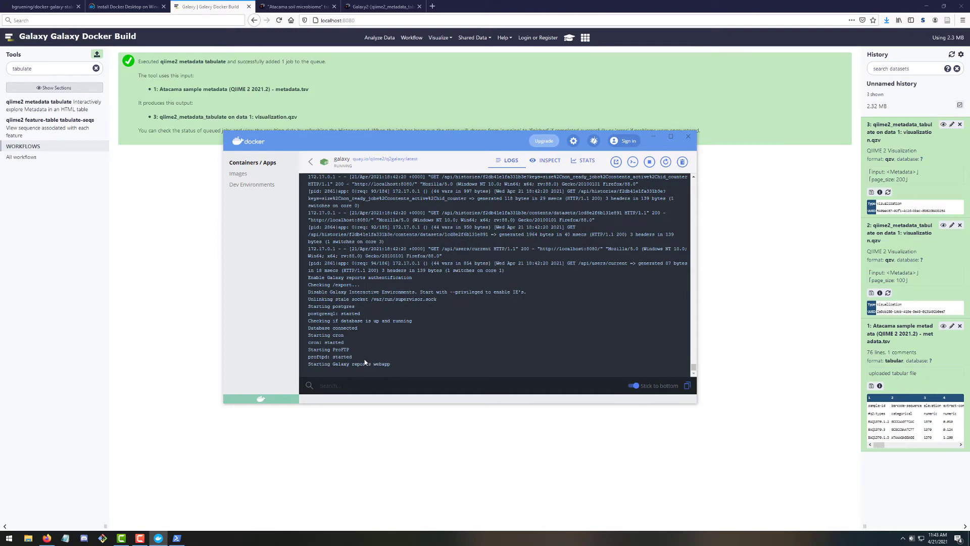
# Highlight the storage usage figure in Galaxy and check the q2galaxy_data volume details in PowerShell
pyautogui.moveTo(947, 39); pyautogui.dragTo(966, 40)
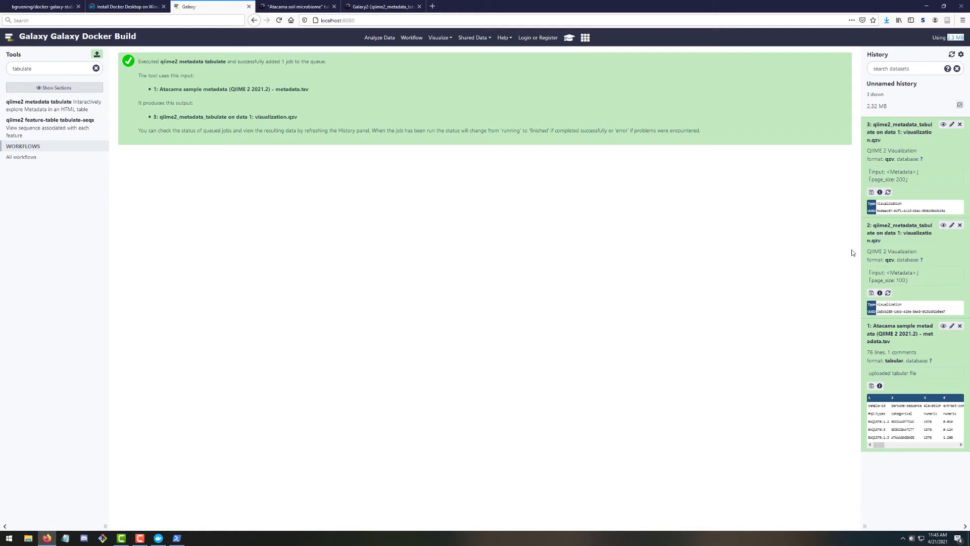
pyautogui.click(553, 318)
pyautogui.click(176, 538)
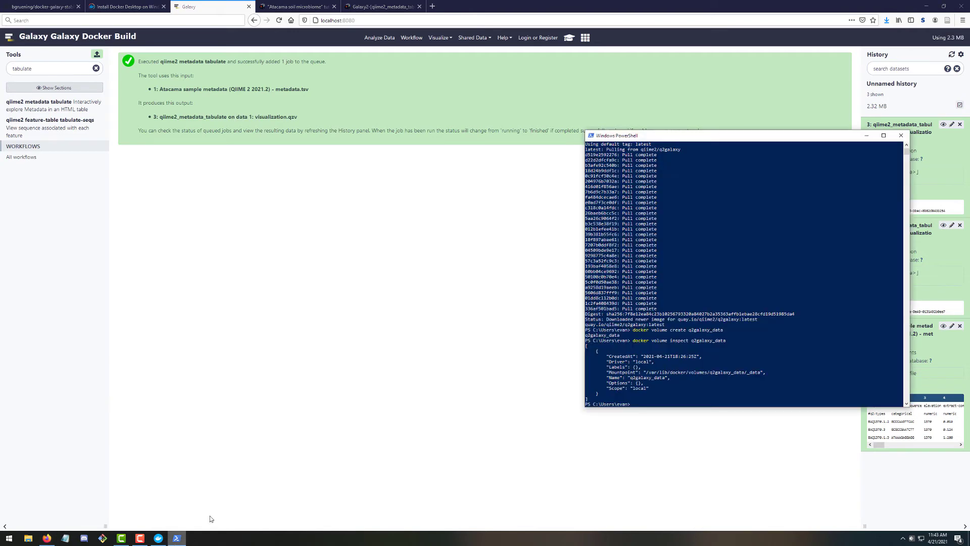
pyautogui.click(256, 496)
# Check the container's startup log in Docker Desktop, and reload the Galaxy page in the browser
pyautogui.click(158, 537)
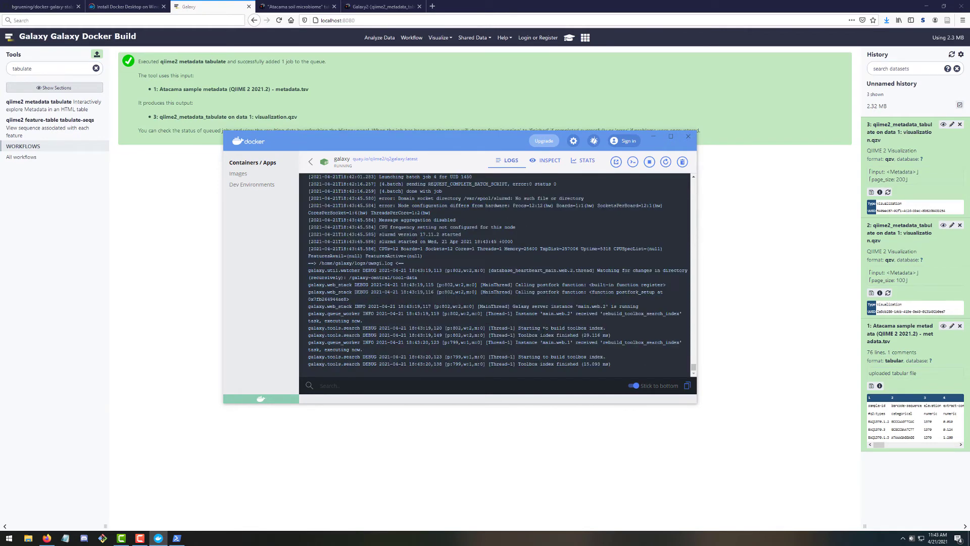
pyautogui.click(185, 237)
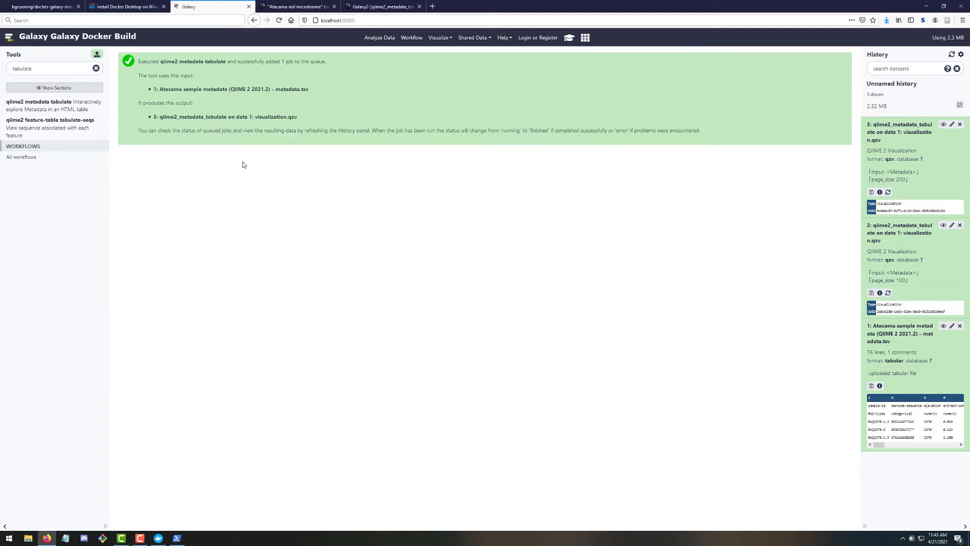
pyautogui.click(278, 20)
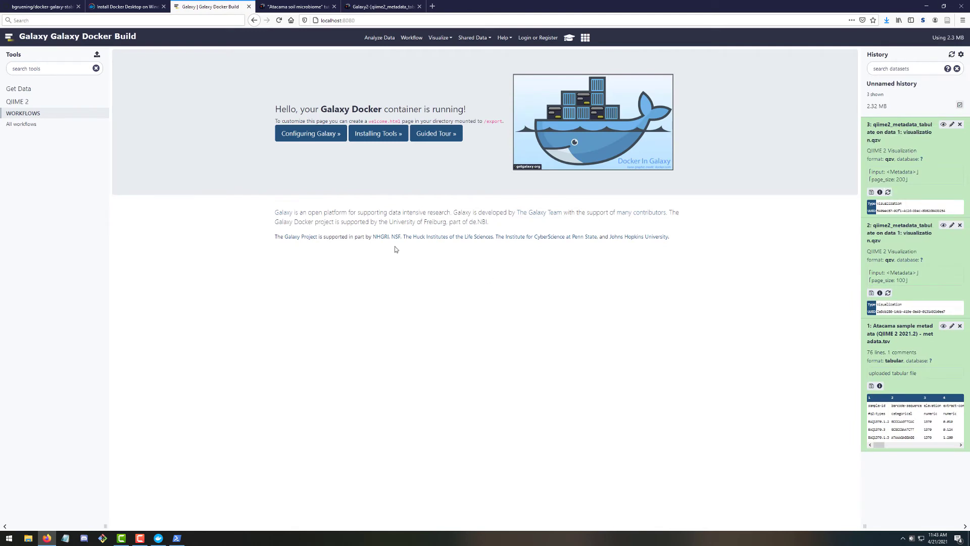
# Expand the Get Data and QIIME 2 tool sections in Galaxy and open the Upload File dialog
pyautogui.click(33, 92)
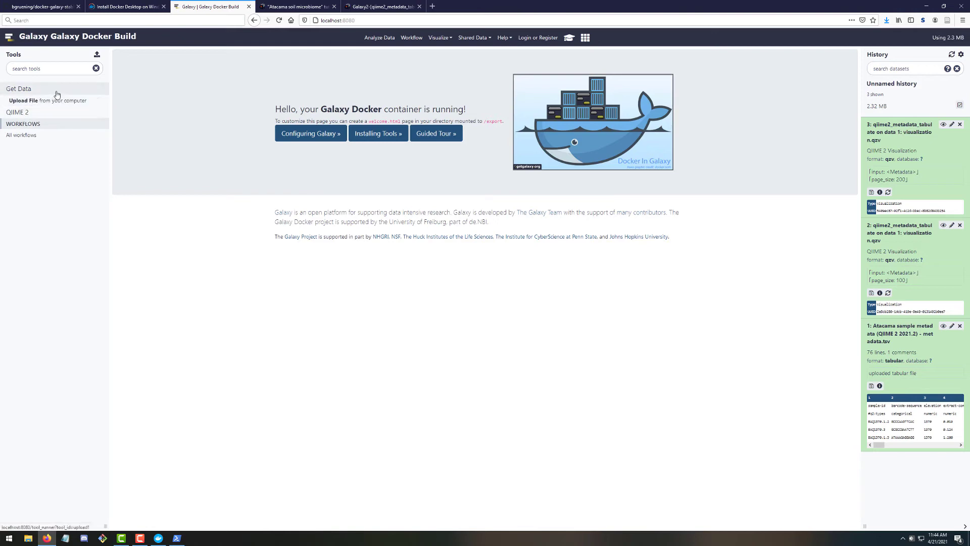
pyautogui.click(21, 112)
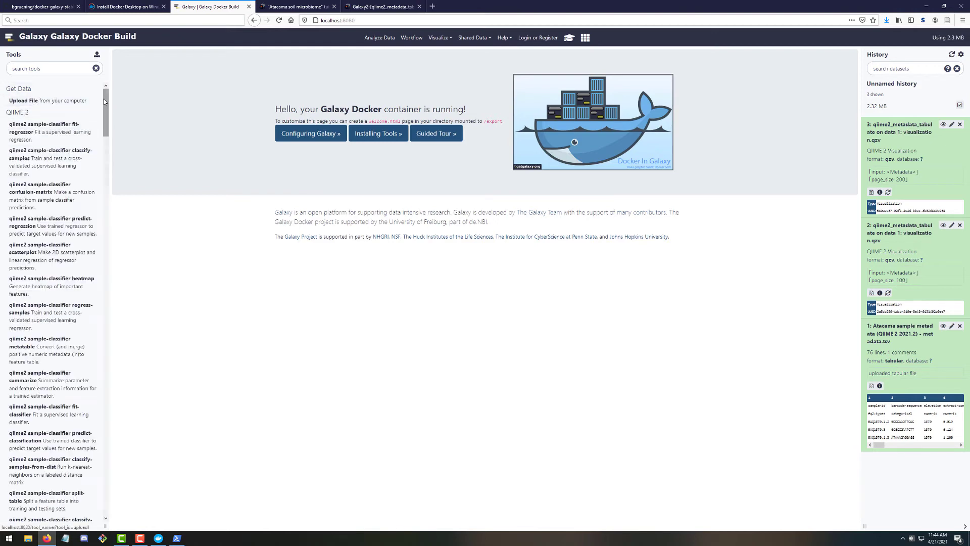
pyautogui.click(56, 103)
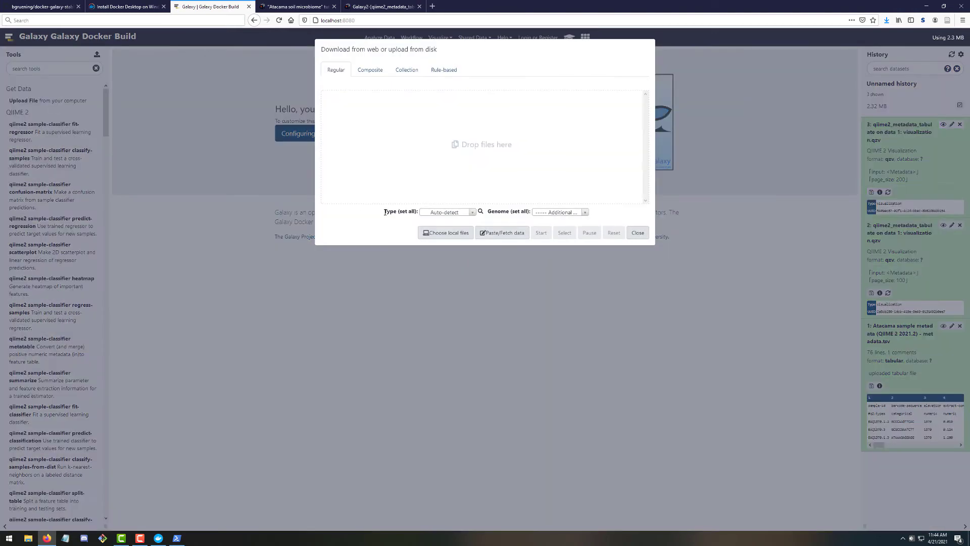
# Upload rep-seqs.qza and table.qza from the Downloads folder and expand both new datasets in the history
pyautogui.click(438, 232)
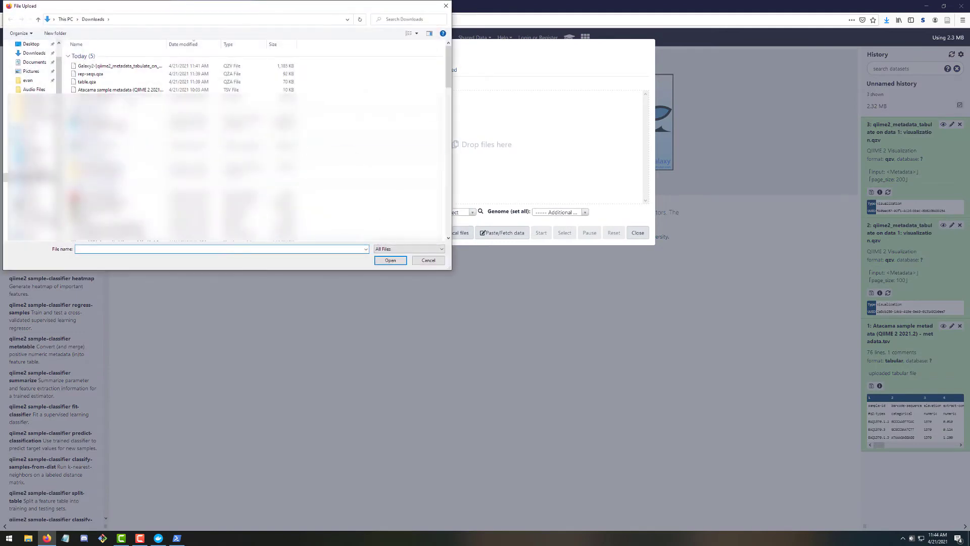
pyautogui.click(120, 73)
pyautogui.keyDown('ctrl'); pyautogui.click(115, 81); pyautogui.keyUp('ctrl')
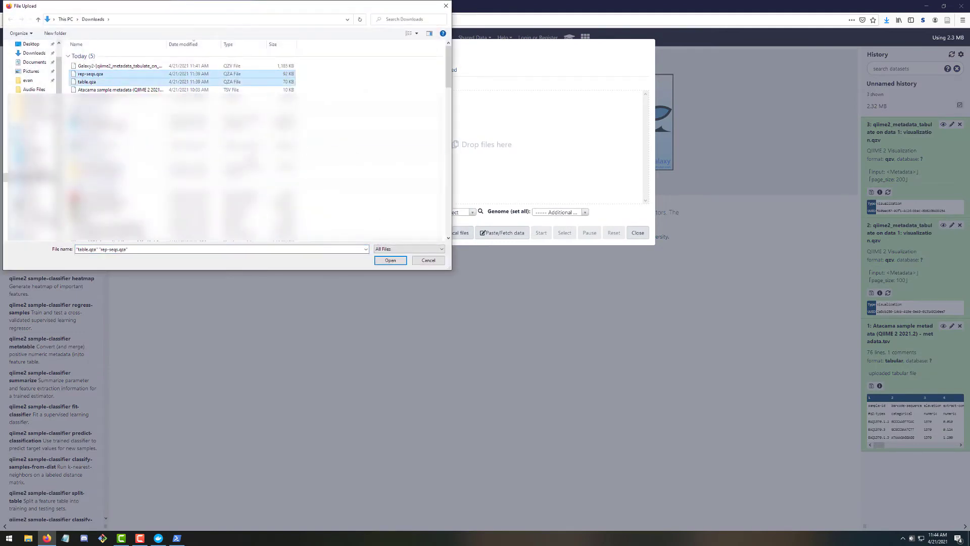
pyautogui.click(386, 260)
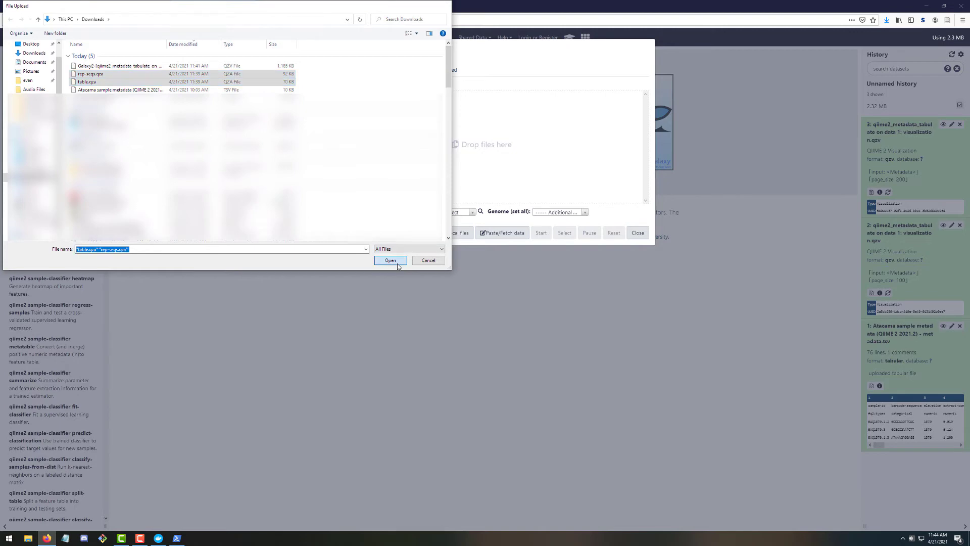
pyautogui.click(538, 237)
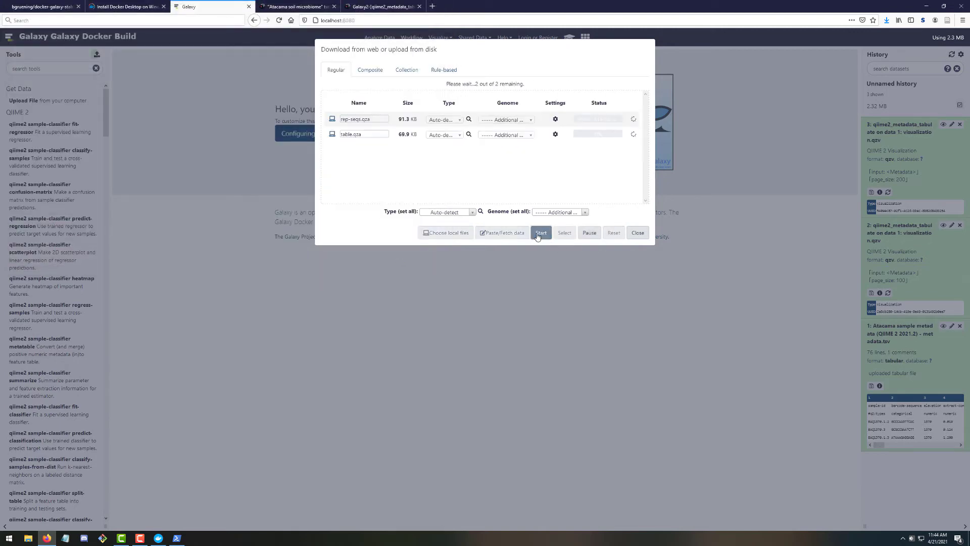
pyautogui.click(526, 326)
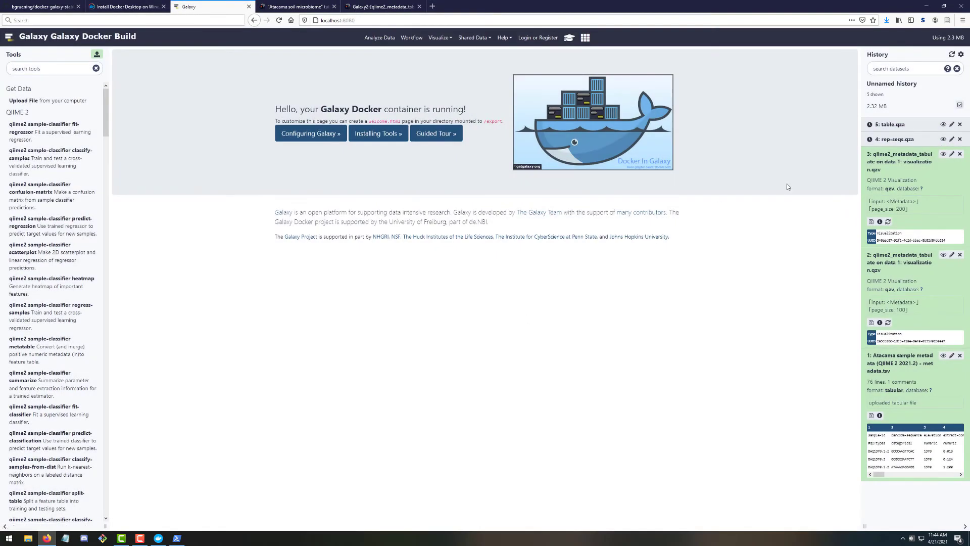
pyautogui.click(898, 126)
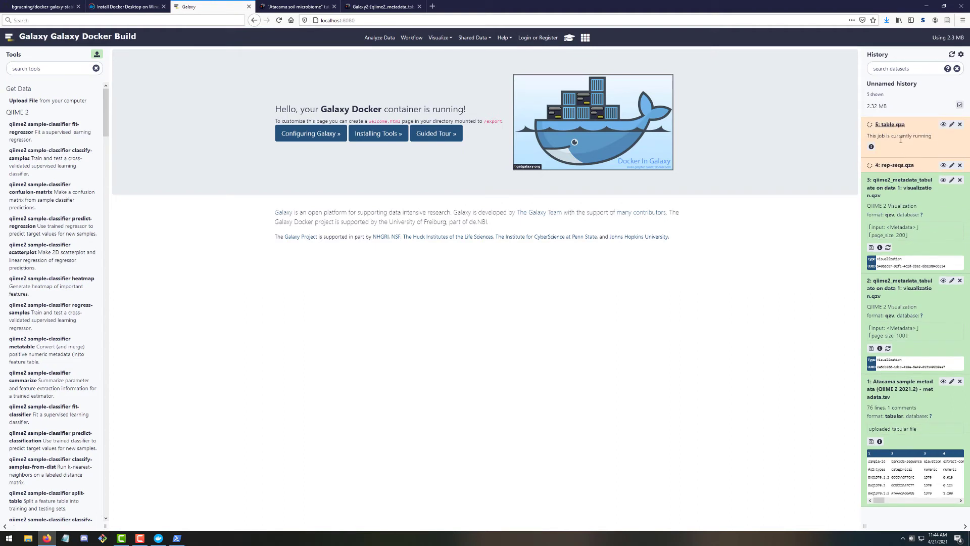
pyautogui.click(900, 166)
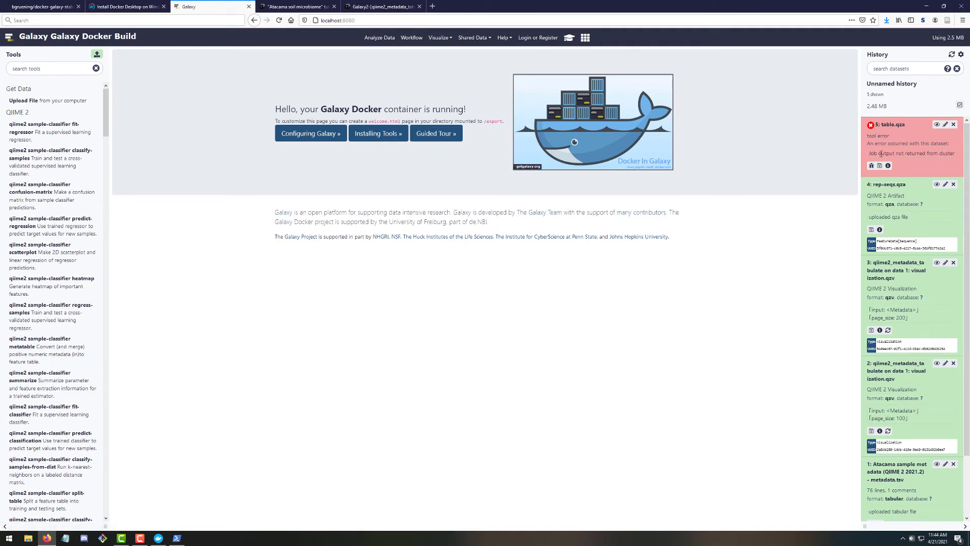
# Examine the table.qza upload's error message, error report, and job information, including its standard error output
pyautogui.moveTo(881, 154); pyautogui.dragTo(930, 153)
pyautogui.click(929, 154)
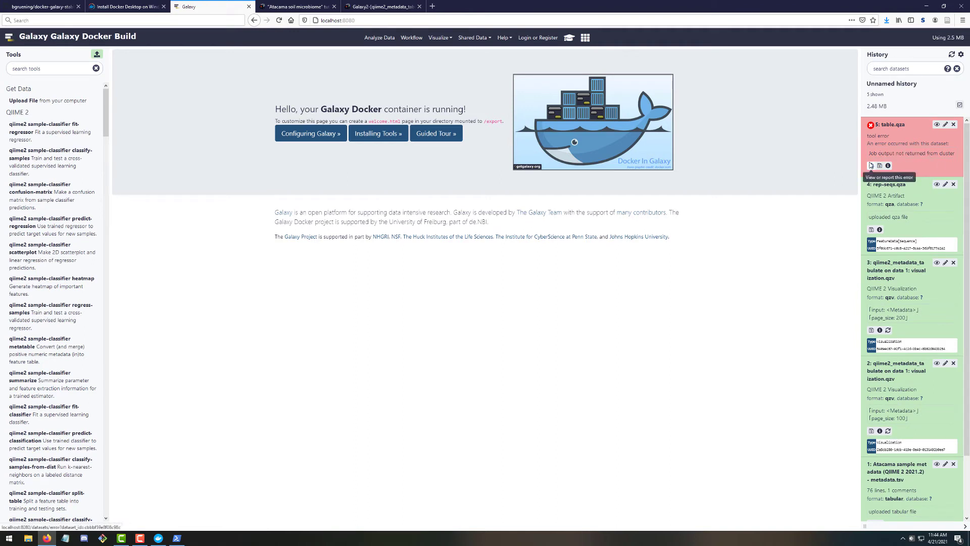
pyautogui.click(870, 165)
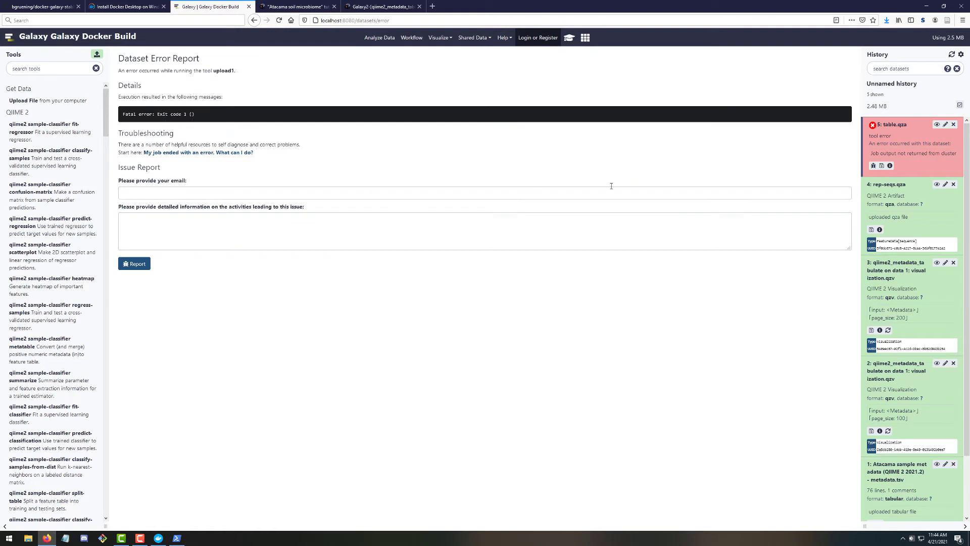
pyautogui.click(890, 165)
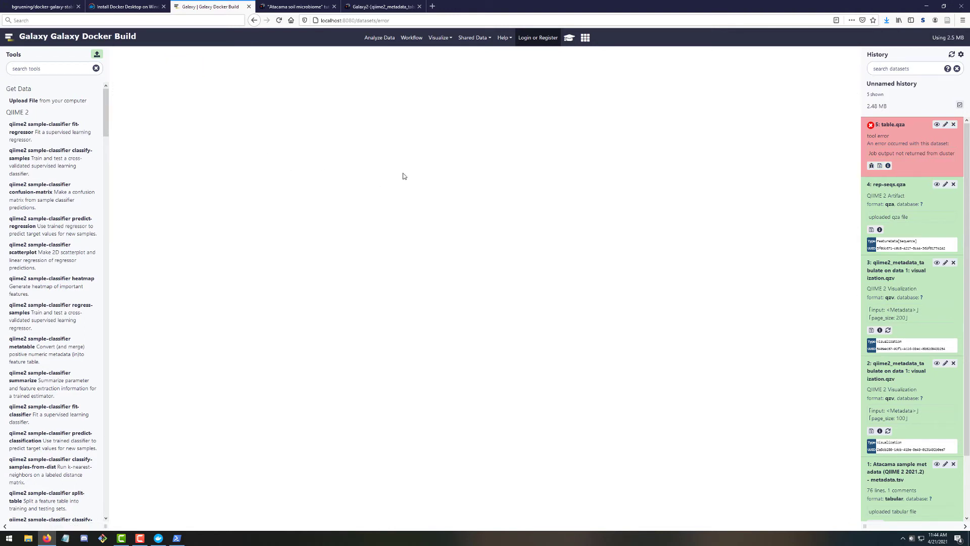
pyautogui.hotkey('alt', 'Left')
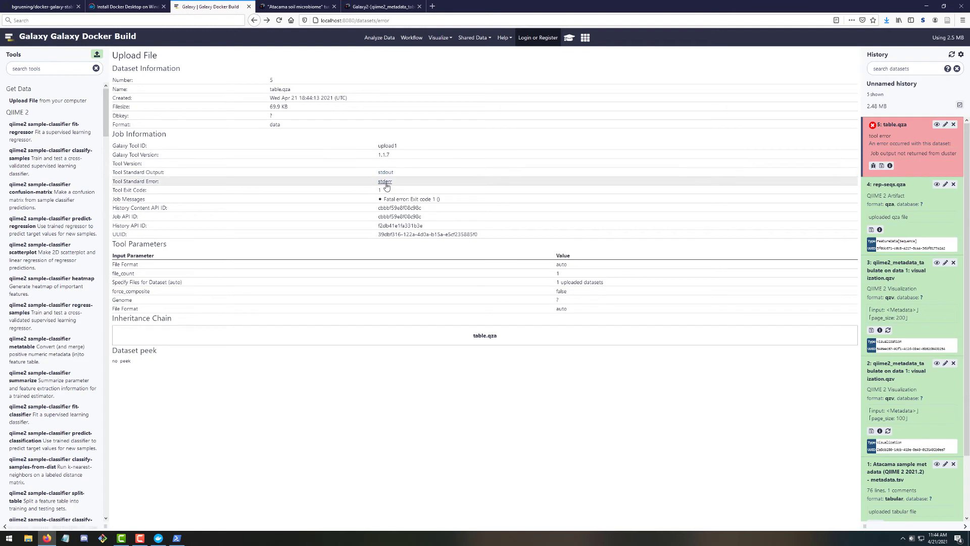
pyautogui.click(385, 183)
pyautogui.hotkey('alt', 'Left')
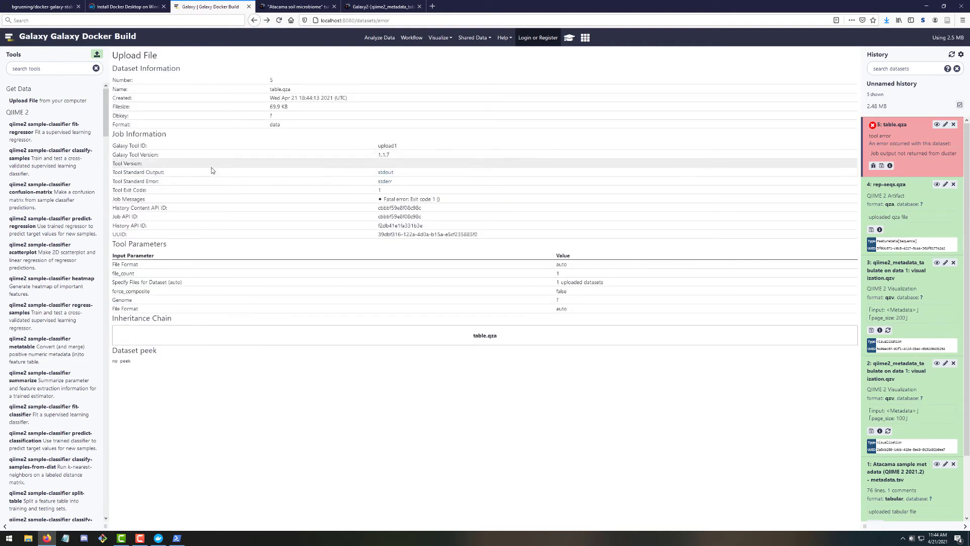
# Upload table.qza again from the Downloads folder and delete the failed table.qza dataset from the history
pyautogui.click(71, 100)
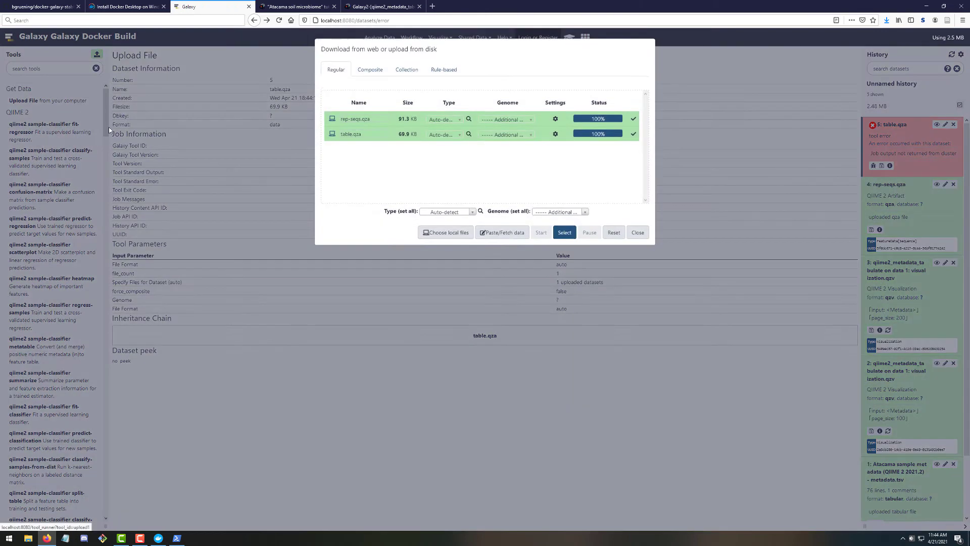
pyautogui.click(445, 232)
pyautogui.click(124, 82)
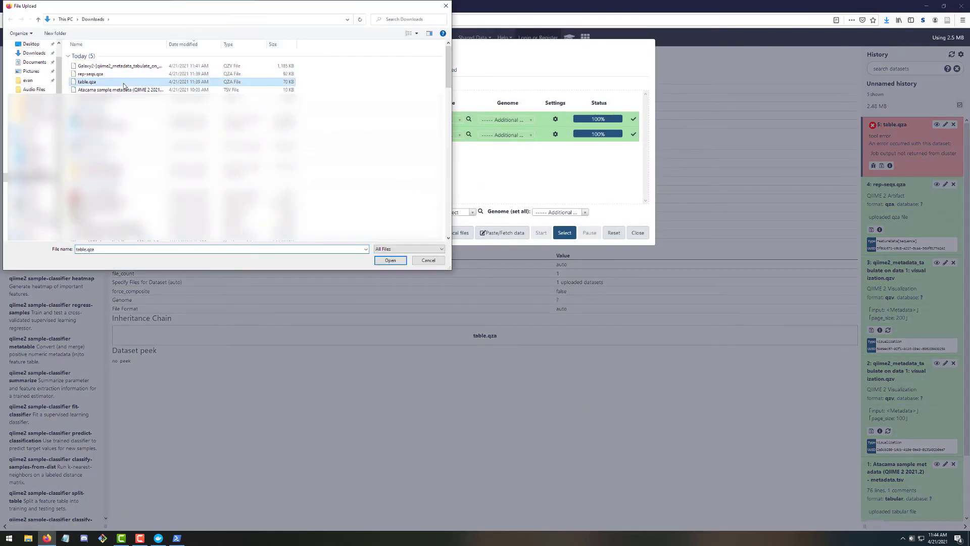
pyautogui.click(390, 260)
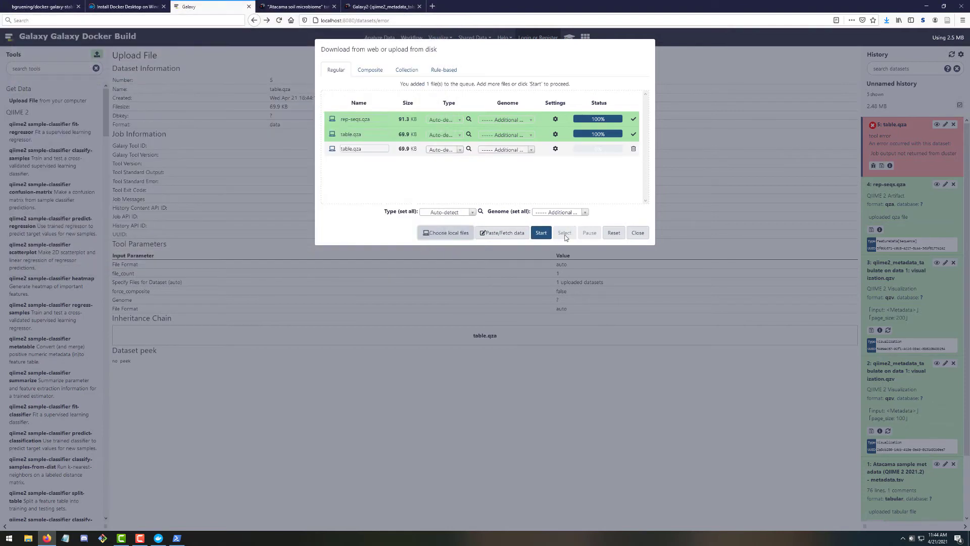
pyautogui.click(541, 234)
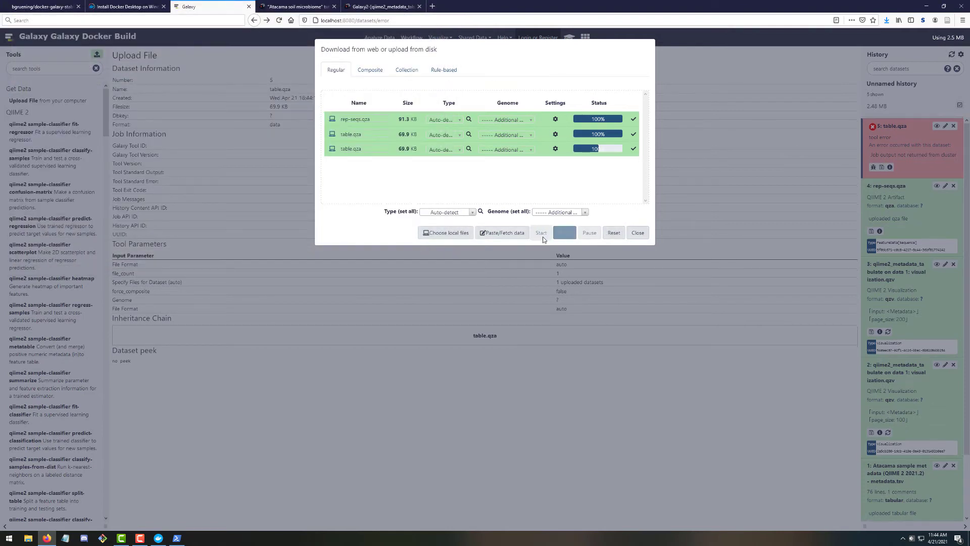
pyautogui.click(775, 184)
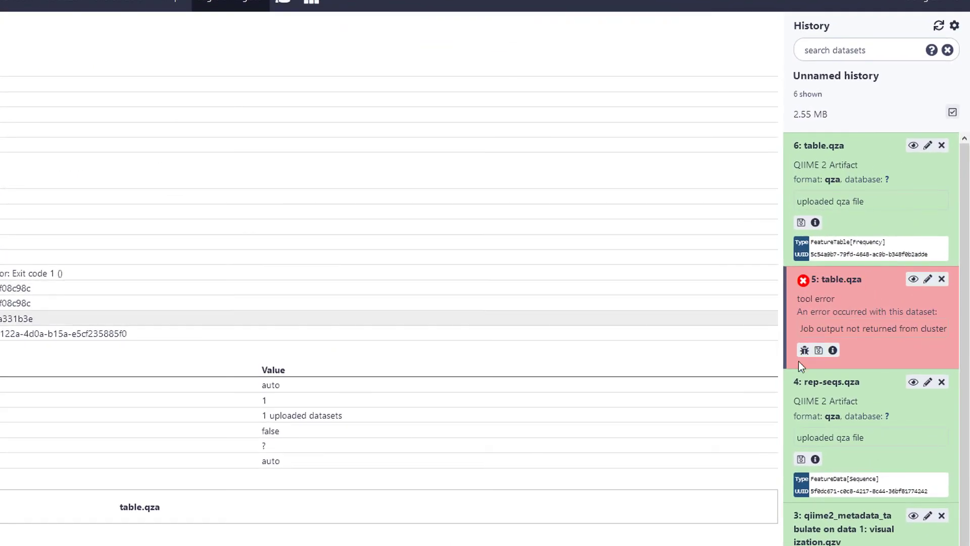
pyautogui.click(942, 279)
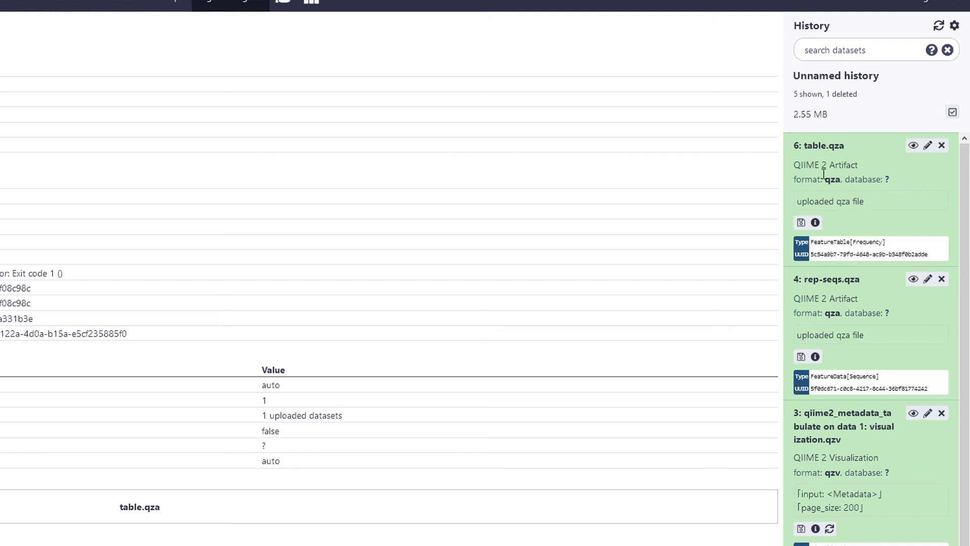
# Highlight the type, UUID, format and artifact lines of the uploaded table.qza dataset in the history
pyautogui.tripleClick(827, 243)
pyautogui.tripleClick(826, 254)
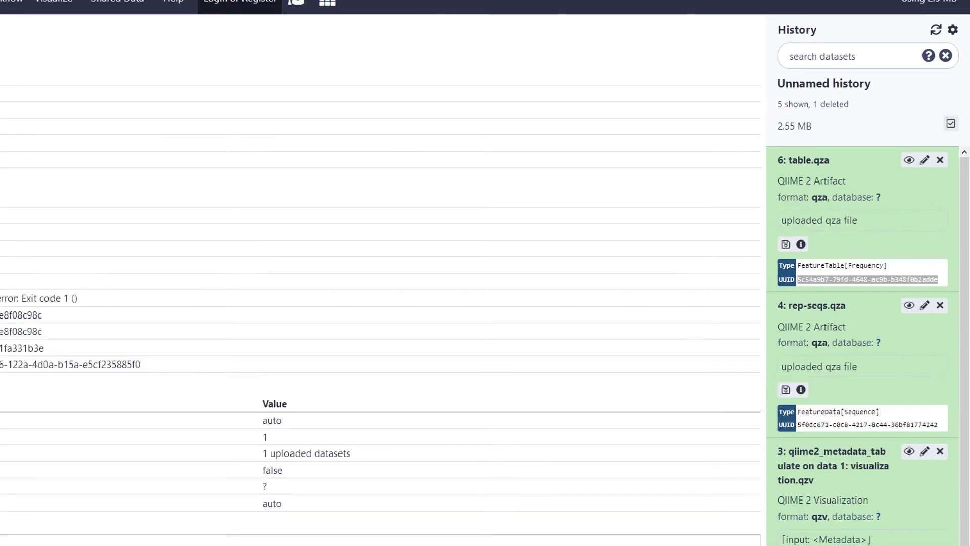
pyautogui.hotkey('ctrl', '+')
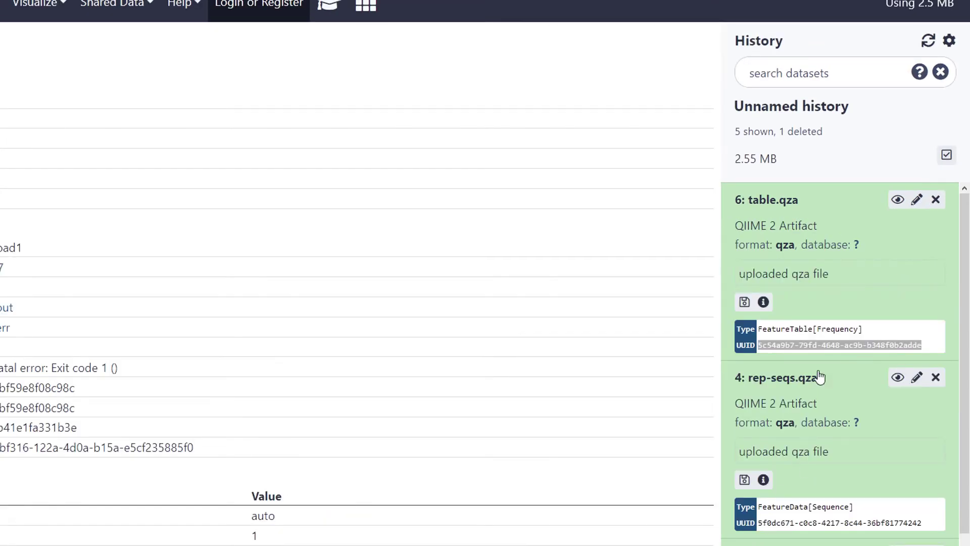
pyautogui.click(836, 343)
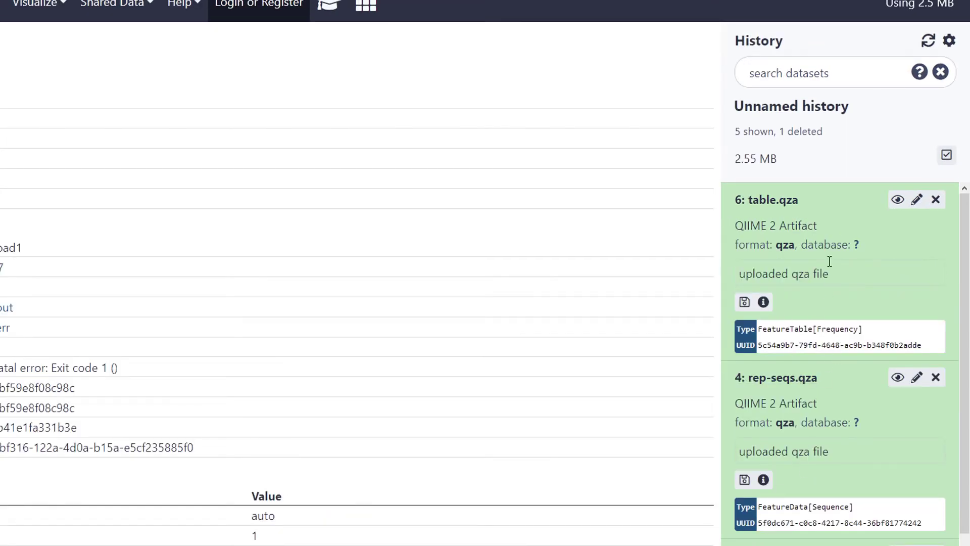
pyautogui.tripleClick(786, 249)
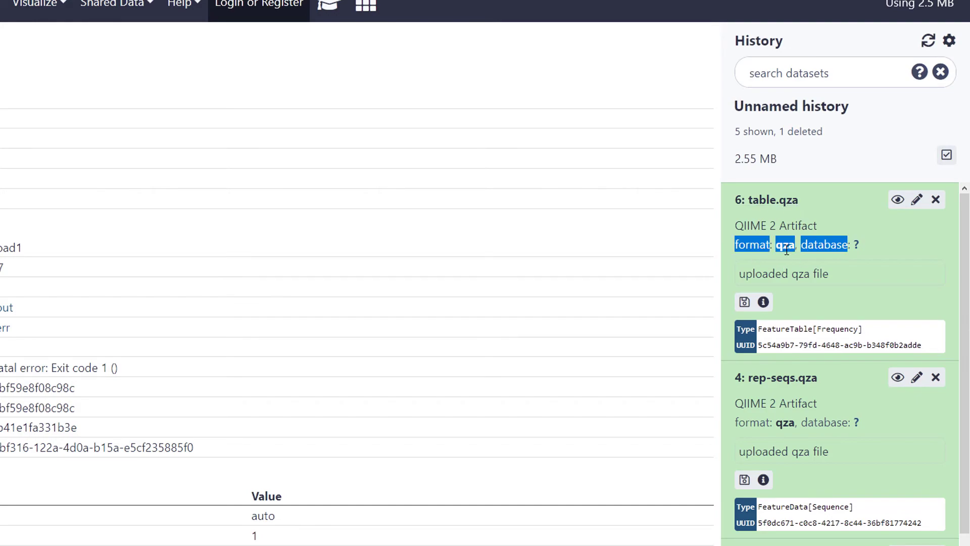
pyautogui.doubleClick(787, 229)
pyautogui.click(826, 405)
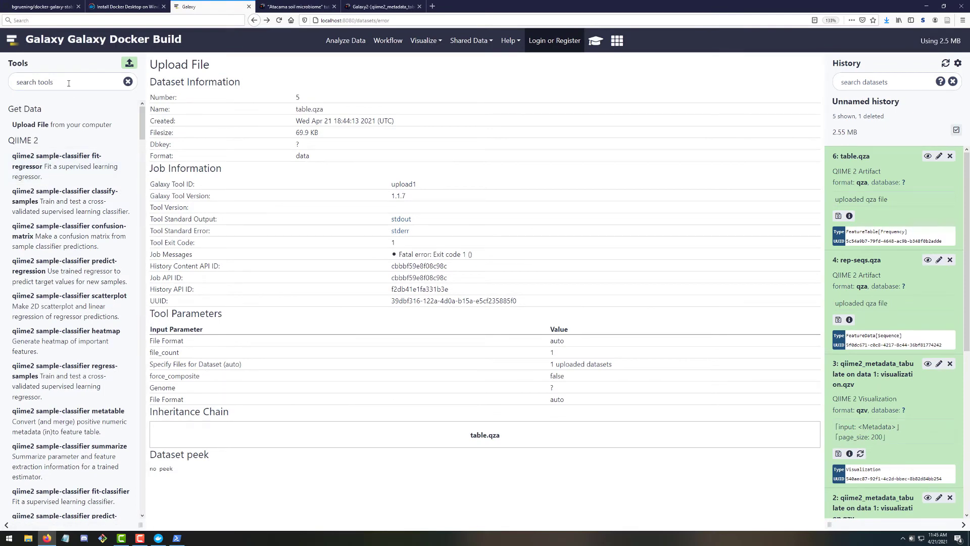
# Search the tools for "rarefy" and open the qiime2 feature-table rarefy form to check its inputs
pyautogui.write('rare')
pyautogui.press('BackSpace')
pyautogui.write('rar')
pyautogui.click(86, 126)
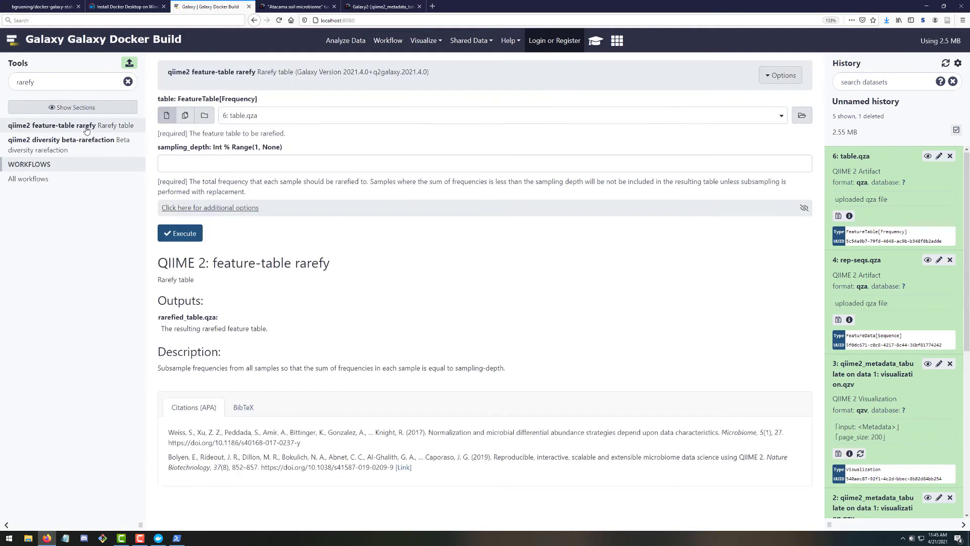
pyautogui.click(238, 159)
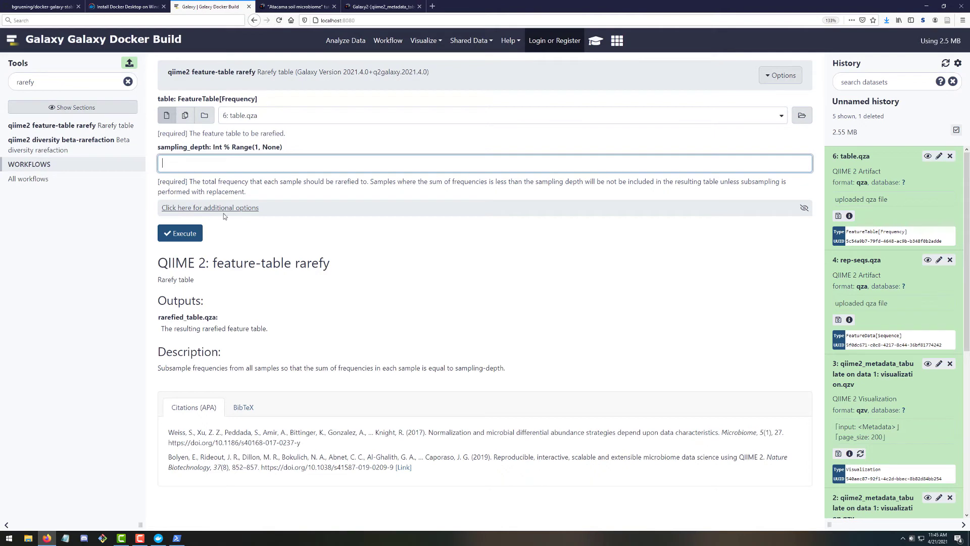
# Replace the tool search with "summarize" and open the qiime2 feature-table summarize tool
pyautogui.doubleClick(87, 81)
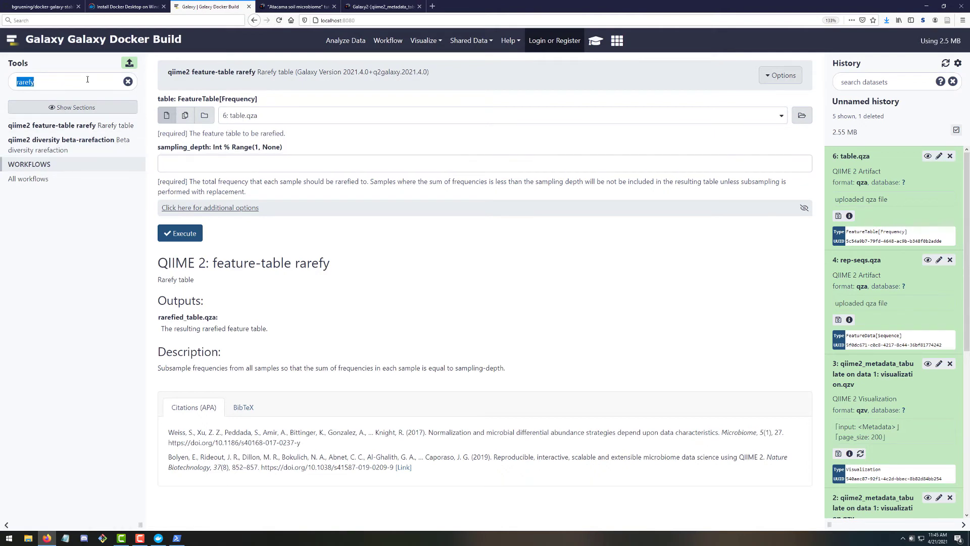
pyautogui.press('BackSpace')
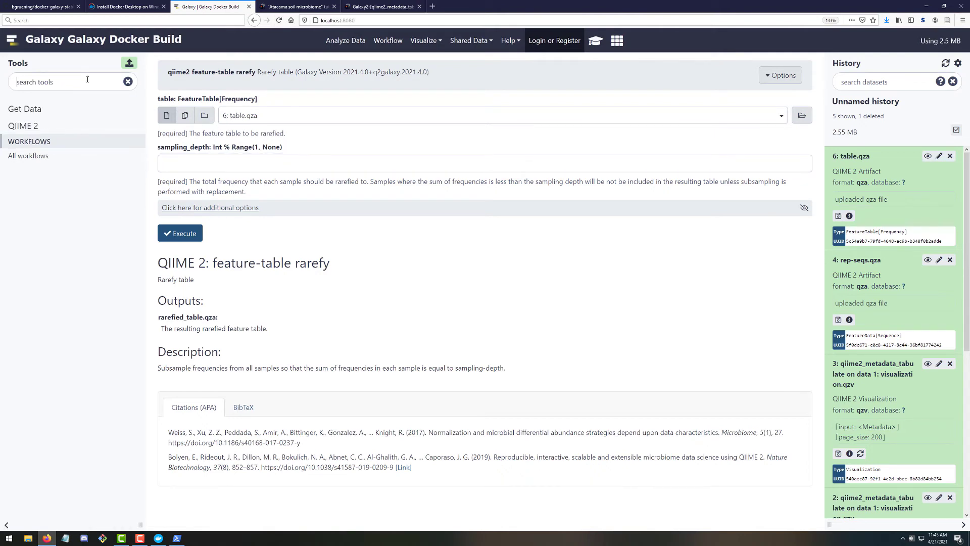
pyautogui.write('vis')
pyautogui.hotkey('ctrl', 'a')
pyautogui.write('s')
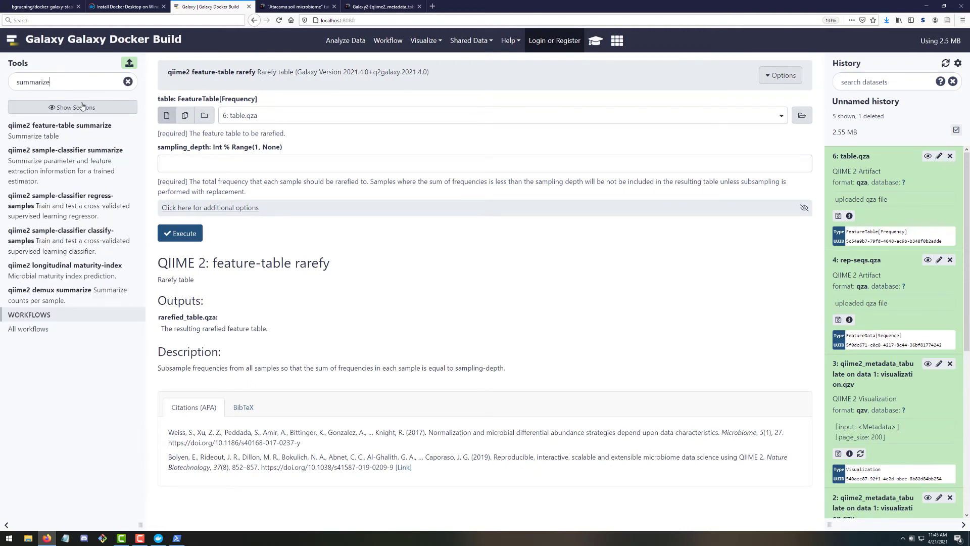
pyautogui.click(77, 136)
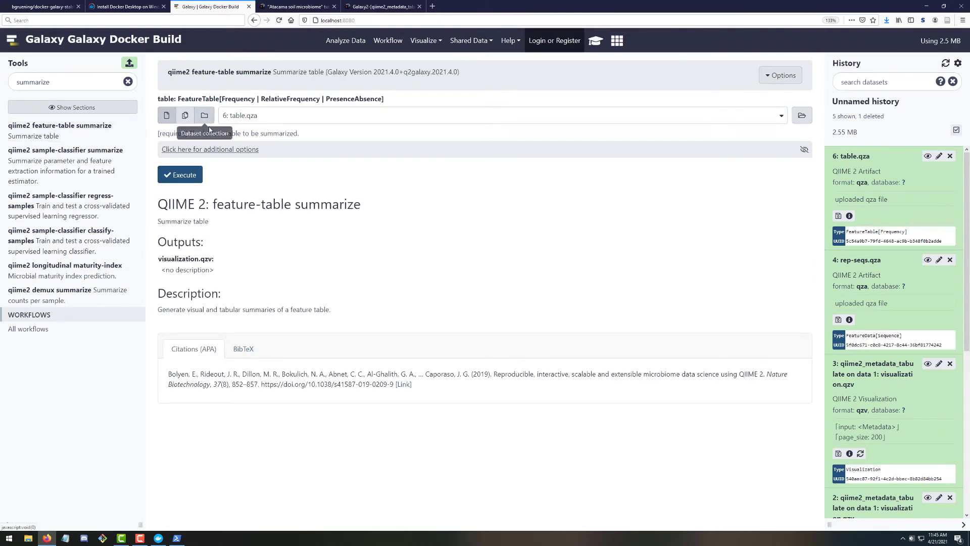
# Run feature-table summarize on table.qza with the Atacama sample metadata (QIIME 2 2021.2) as the optional sample metadata
pyautogui.click(227, 151)
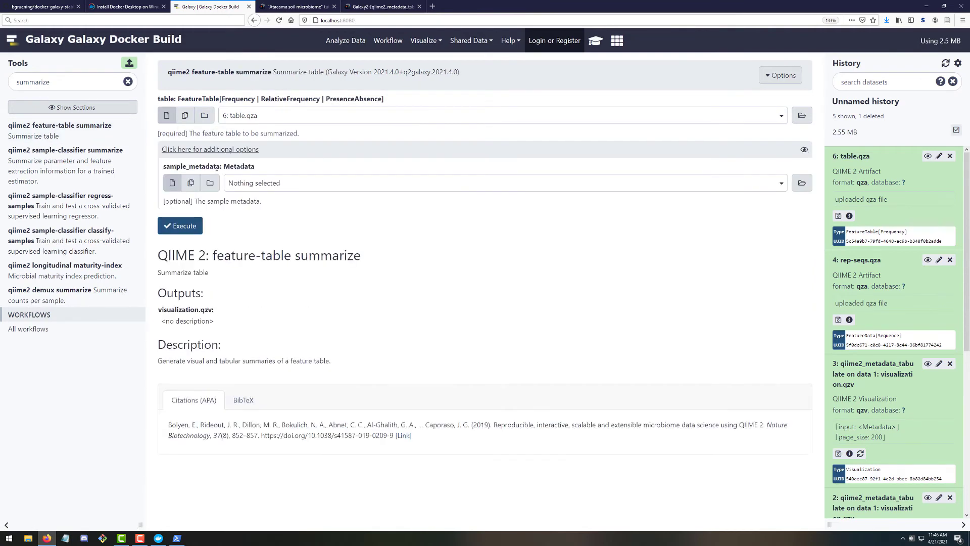
pyautogui.click(251, 185)
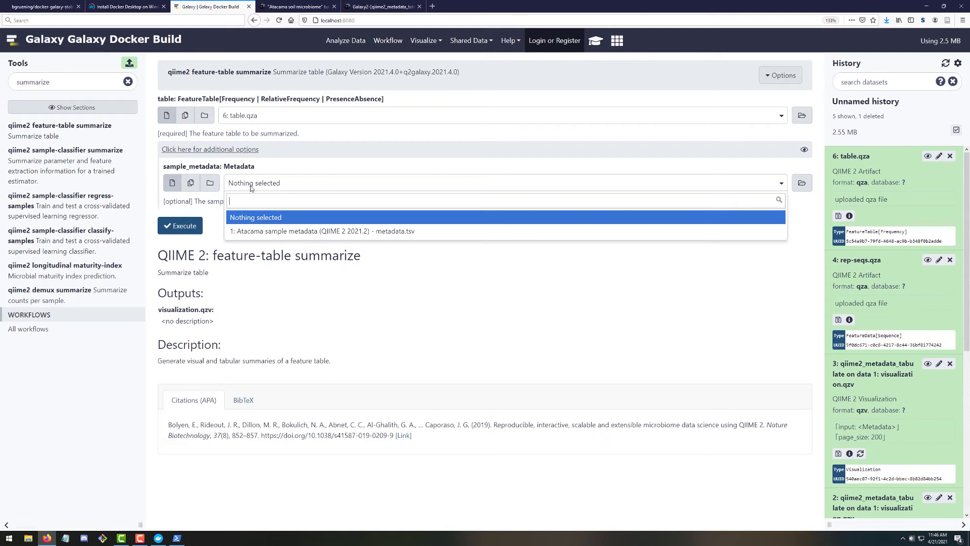
pyautogui.click(279, 231)
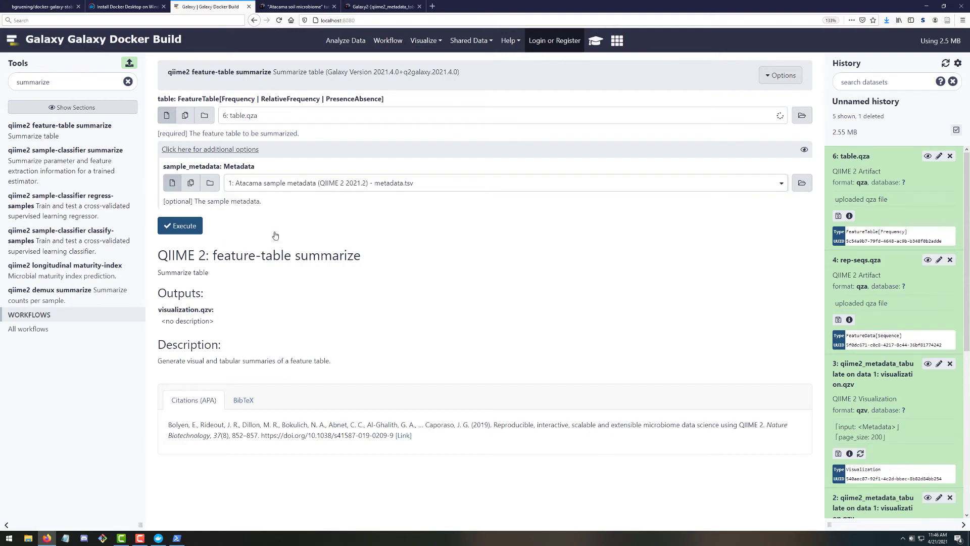
pyautogui.click(196, 223)
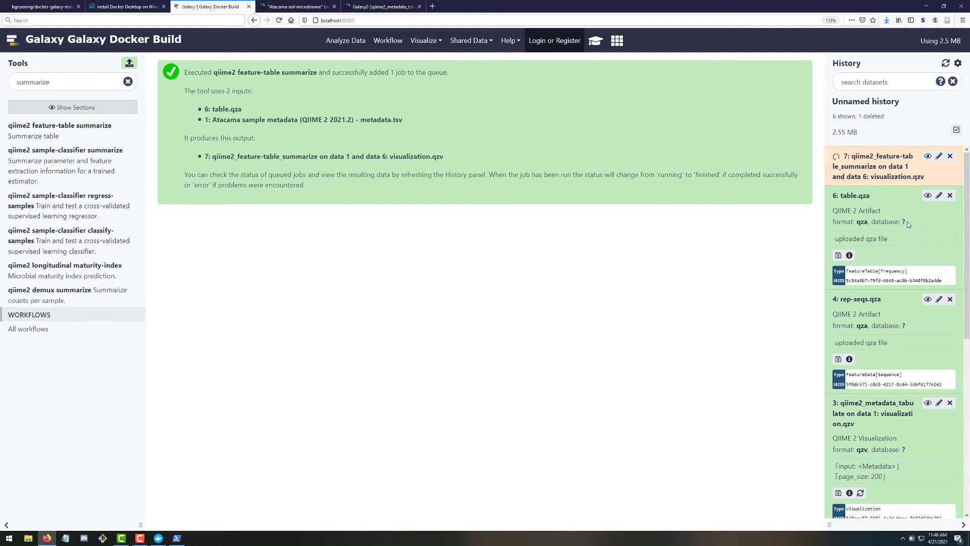
# Expand the feature-table summarize result in the history and save its visualization file to the computer
pyautogui.click(935, 179)
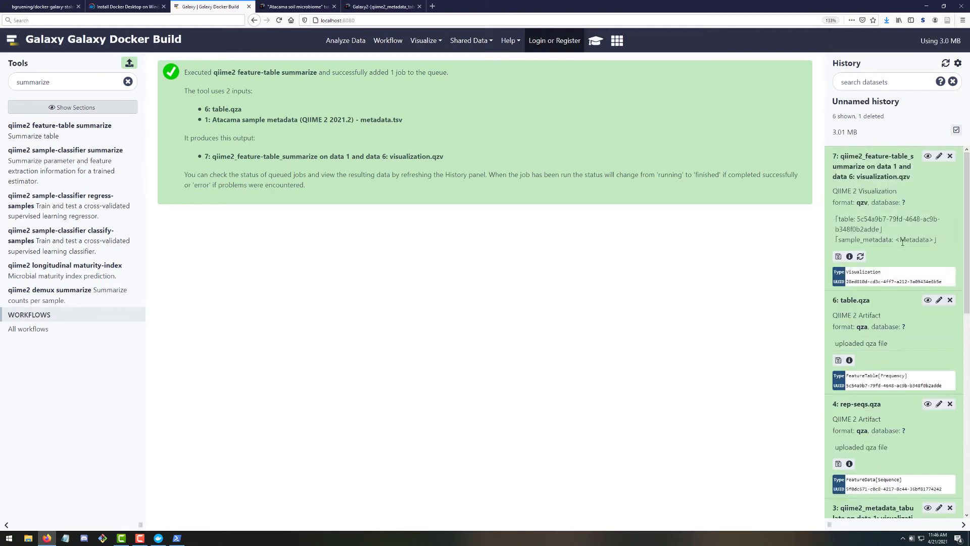
pyautogui.click(928, 157)
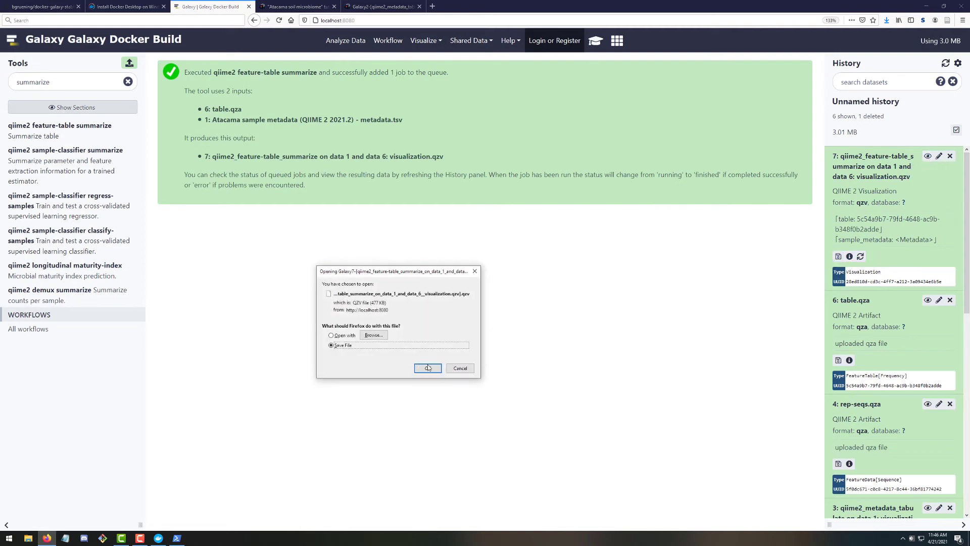
pyautogui.click(427, 368)
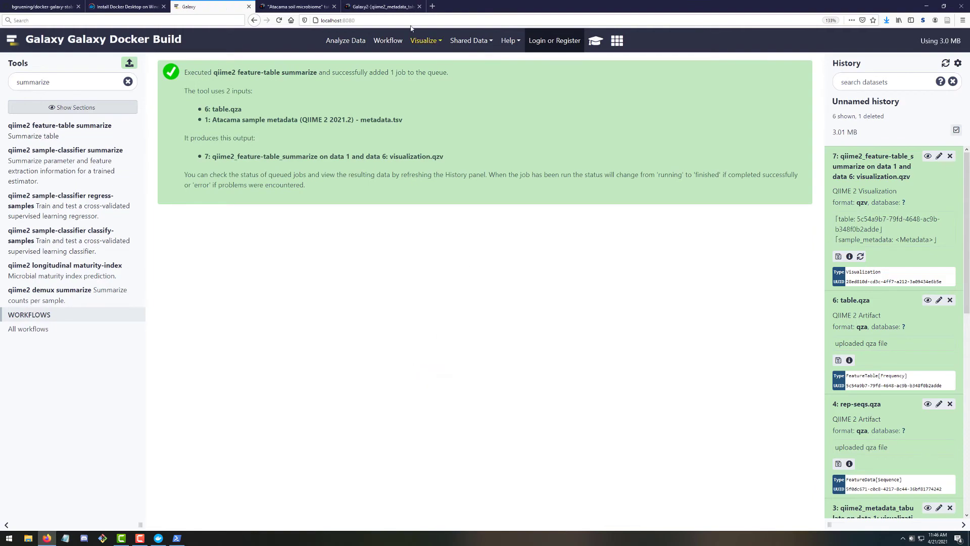
# Load the downloaded Galaxy7 feature-table summarize .qzv file into QIIME 2 View and look through its overview summaries and histograms
pyautogui.click(375, 5)
pyautogui.click(249, 36)
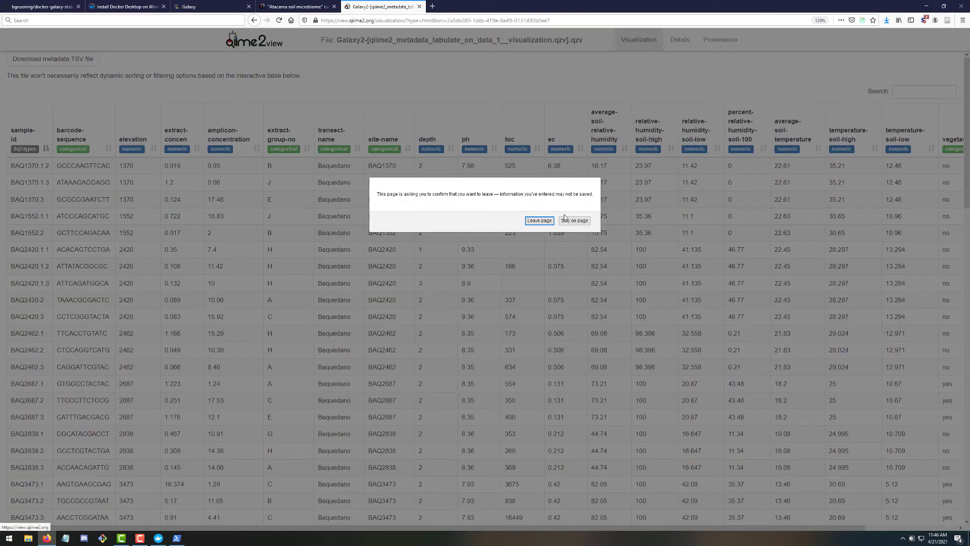
pyautogui.click(548, 222)
pyautogui.click(457, 149)
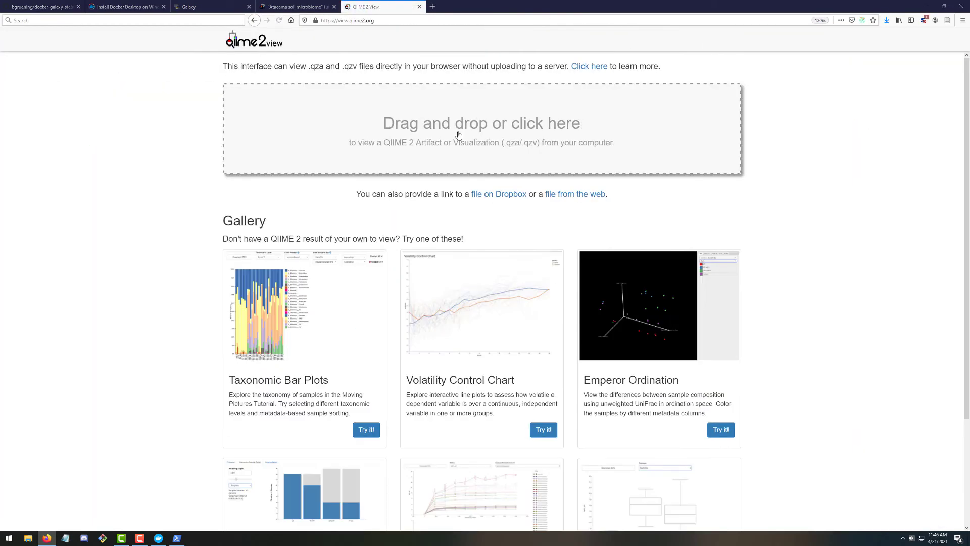
pyautogui.click(144, 66)
pyautogui.click(390, 260)
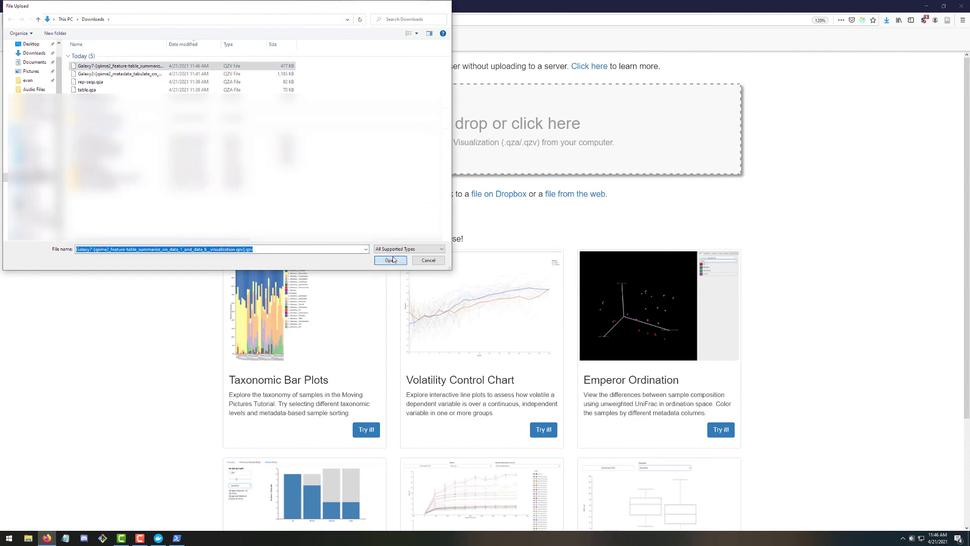
pyautogui.scroll(-3, 637, 174)
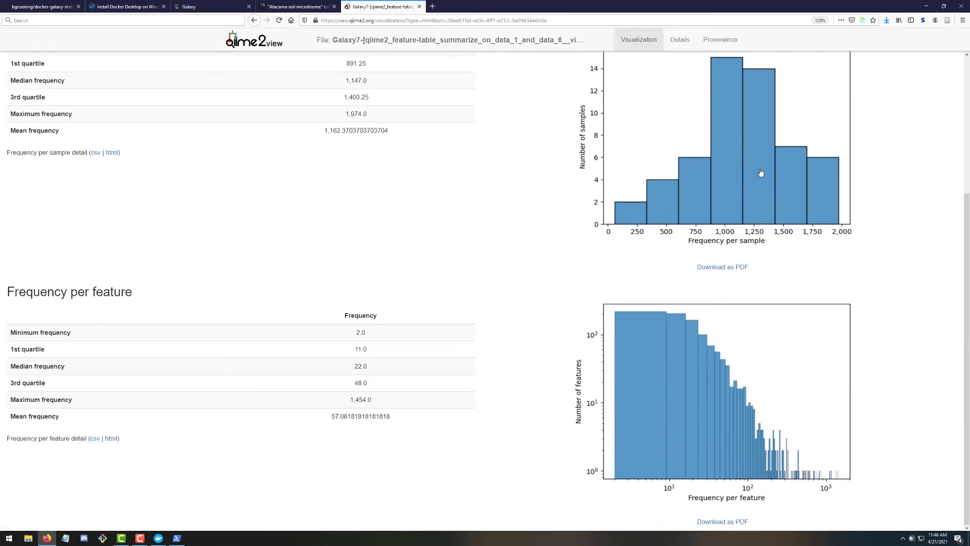
pyautogui.scroll(3, 362, 280)
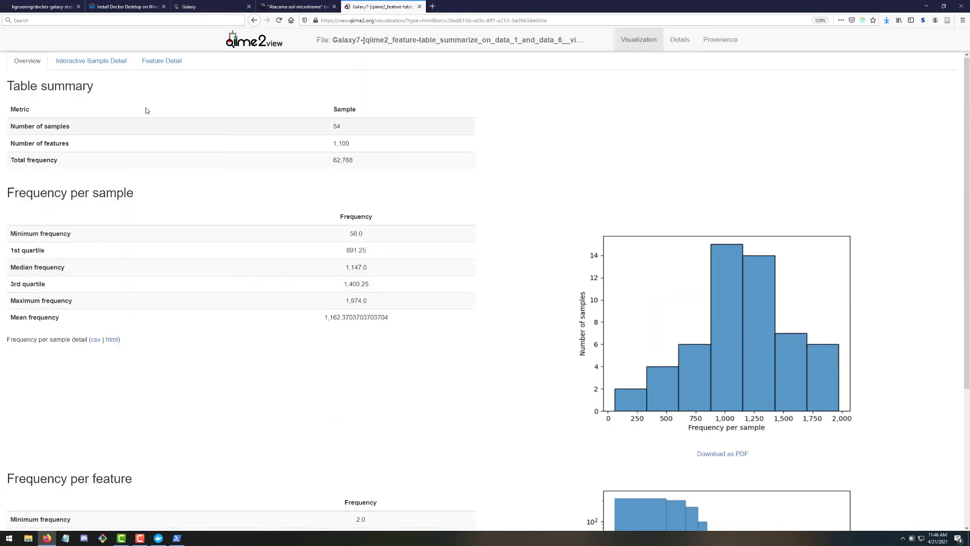
# Plot the interactive sample detail by elevation and set the sampling depth to 311 to inspect the retained samples
pyautogui.click(88, 60)
pyautogui.click(713, 132)
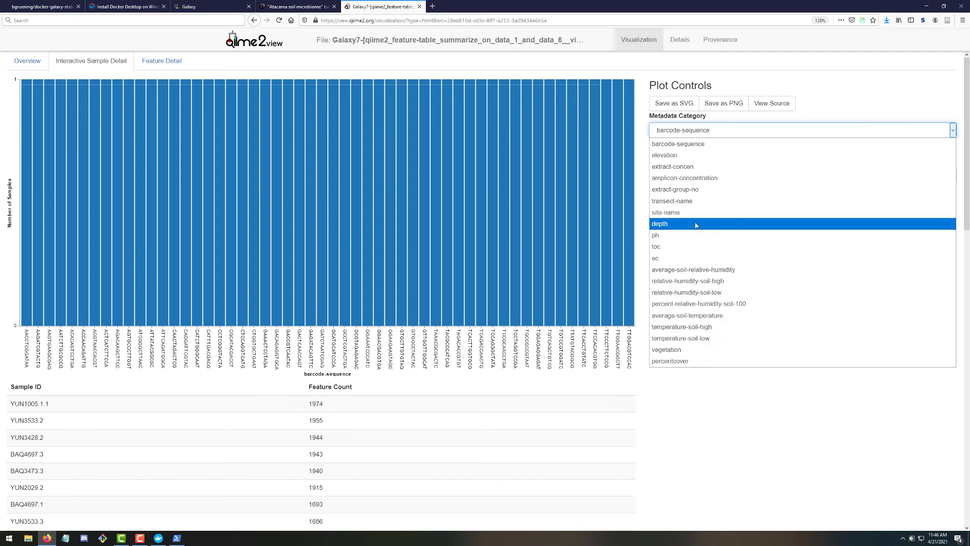
pyautogui.click(704, 162)
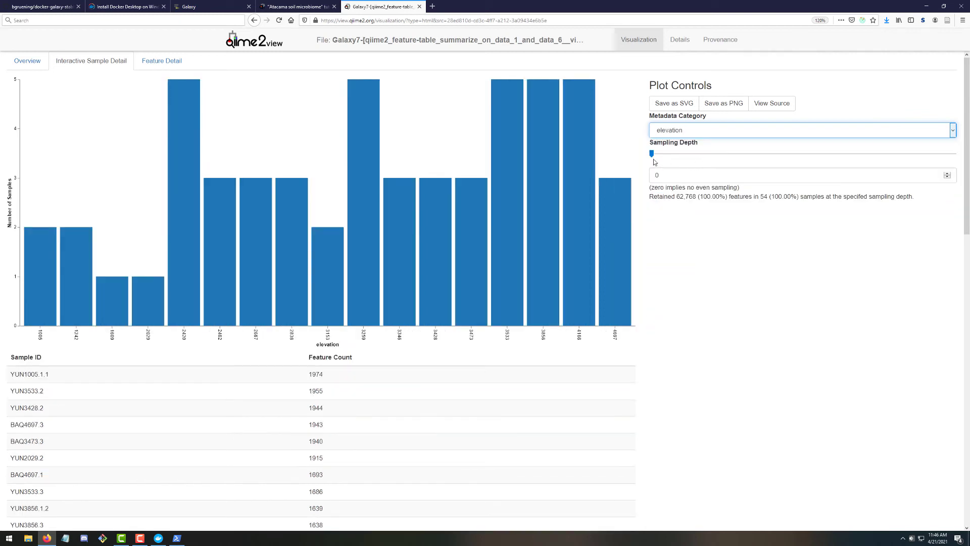
pyautogui.moveTo(652, 153); pyautogui.dragTo(762, 168)
pyautogui.moveTo(710, 166)
pyautogui.mouseDown()
pyautogui.moveTo(743, 169)
pyautogui.moveTo(686, 174)
pyautogui.moveTo(949, 171)
pyautogui.moveTo(717, 167)
pyautogui.moveTo(913, 156)
pyautogui.moveTo(700, 155)
pyautogui.mouseUp()
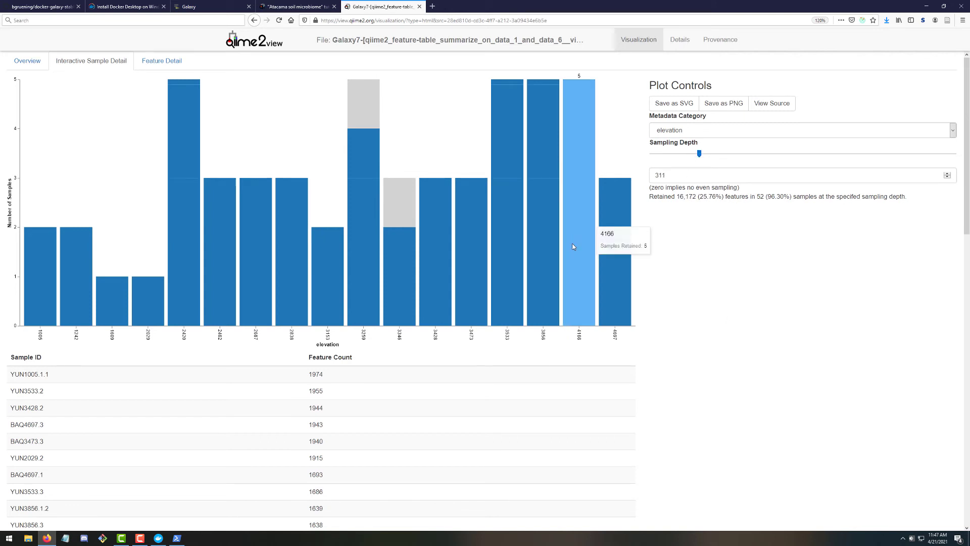
pyautogui.moveTo(374, 105)
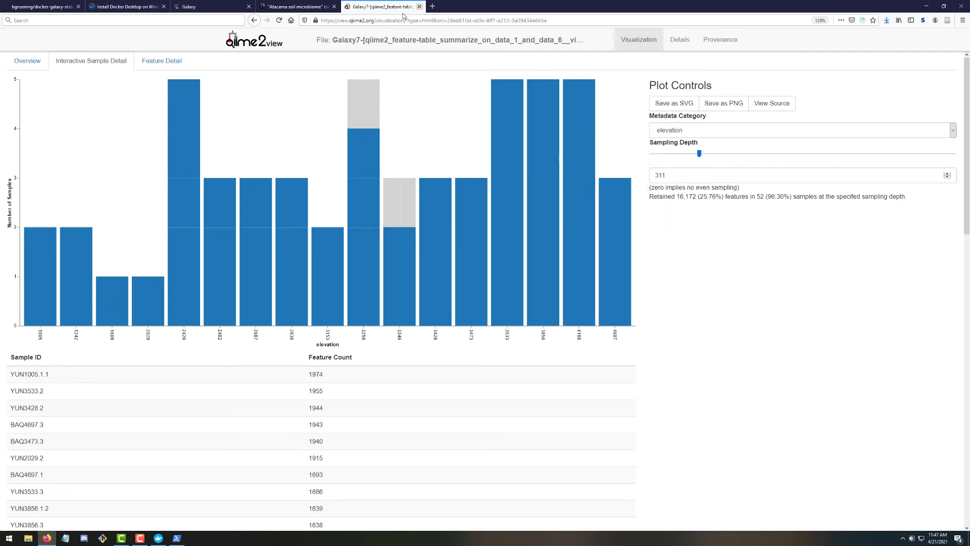
# Back in Galaxy, run qiime2 feature-table rarefy on table.qza with a sampling depth of 300 and the default replacement setting
pyautogui.click(231, 8)
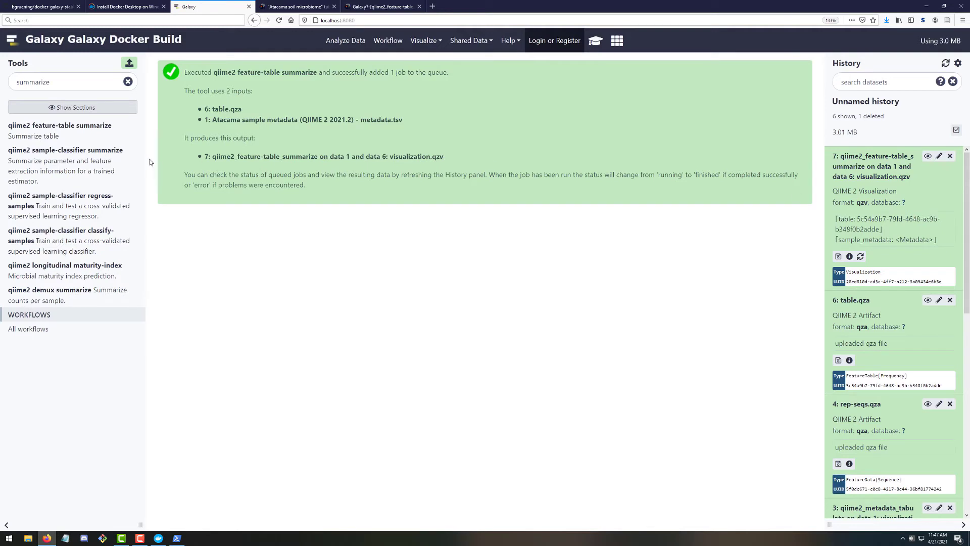
pyautogui.doubleClick(61, 81)
pyautogui.write("rarefy'")
pyautogui.click(52, 126)
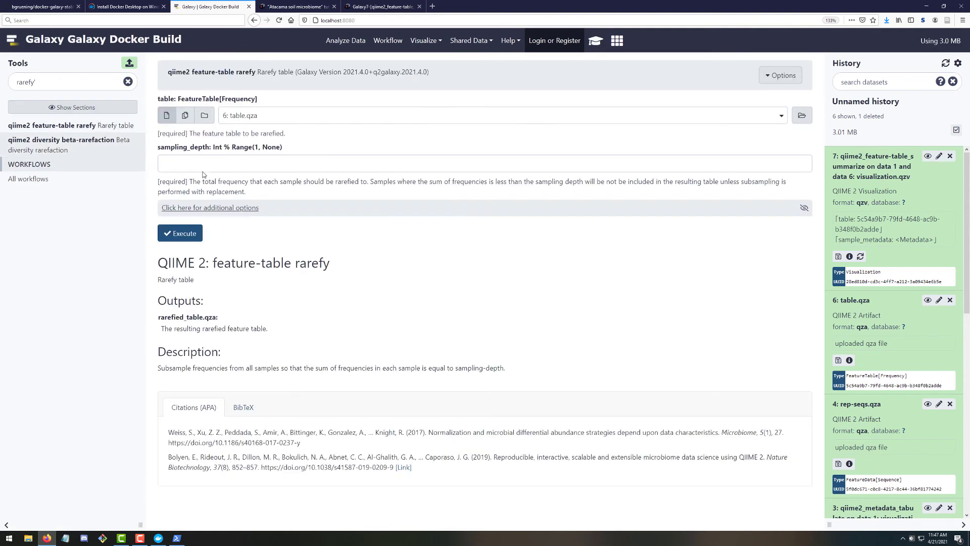
pyautogui.click(218, 165)
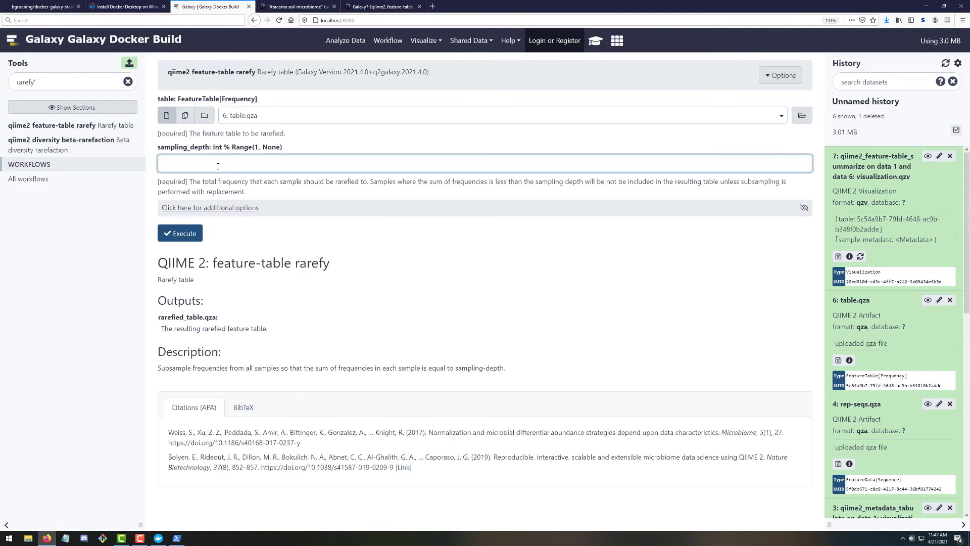
pyautogui.write('400')
pyautogui.click(245, 213)
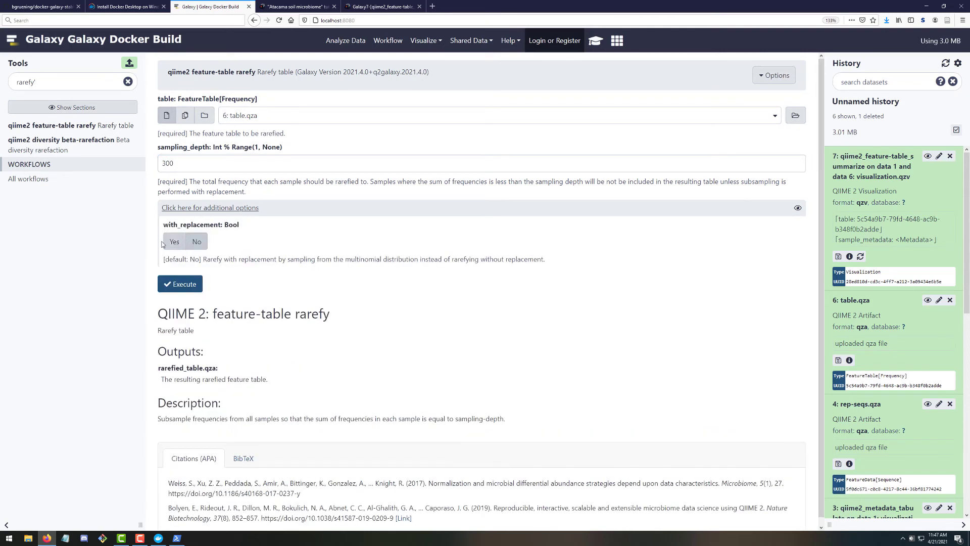
pyautogui.click(237, 211)
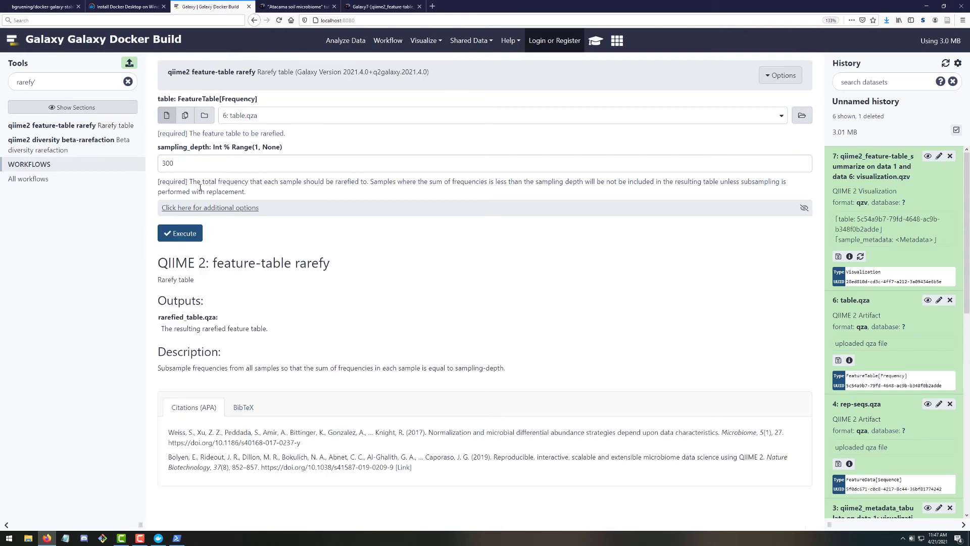
pyautogui.click(185, 241)
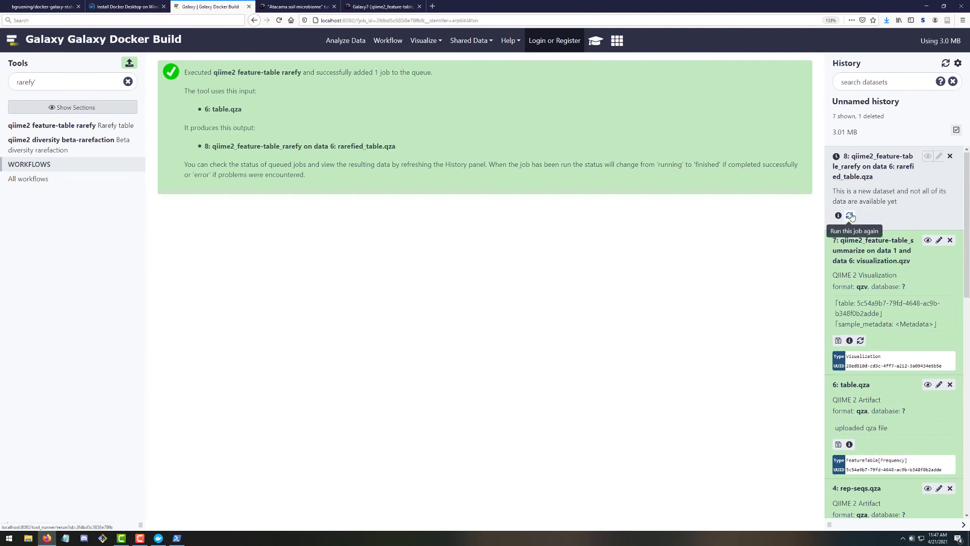
# Reopen the rarefy job for a rerun and try to leave its required sampling depth empty
pyautogui.click(849, 215)
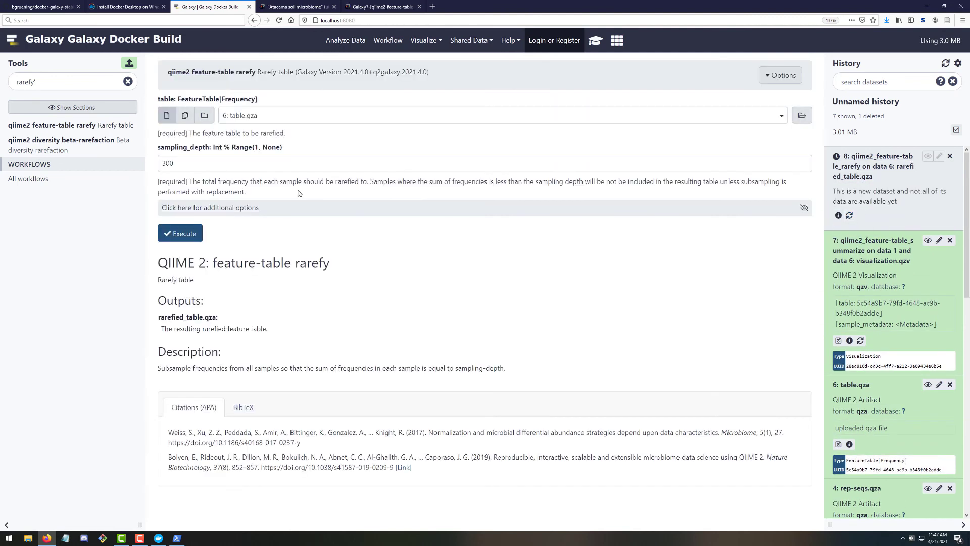
pyautogui.doubleClick(168, 163)
pyautogui.press('BackSpace')
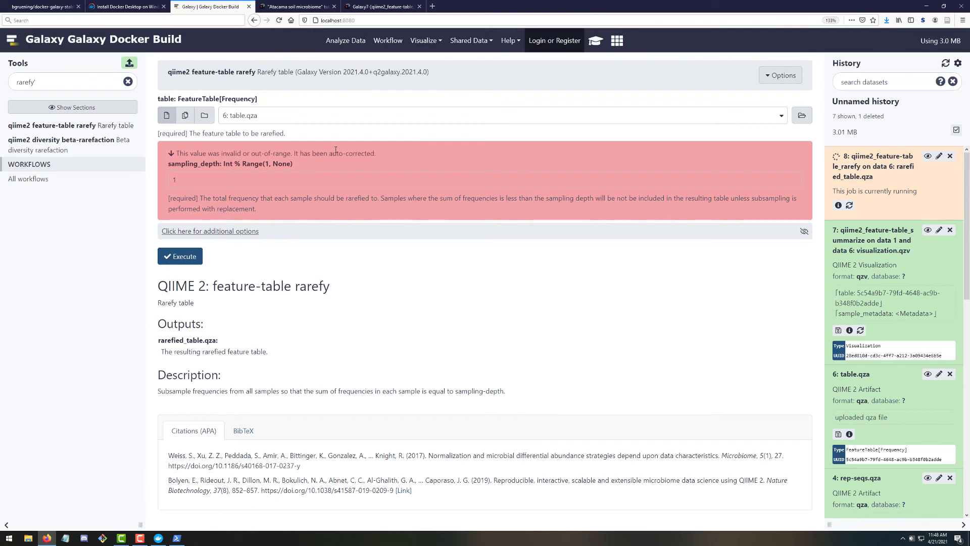
pyautogui.click(200, 186)
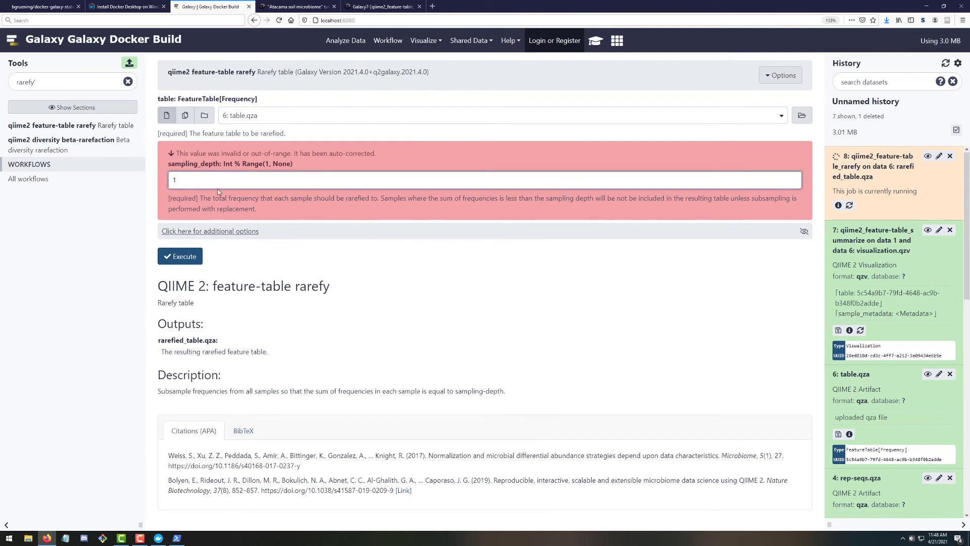
pyautogui.press('BackSpace')
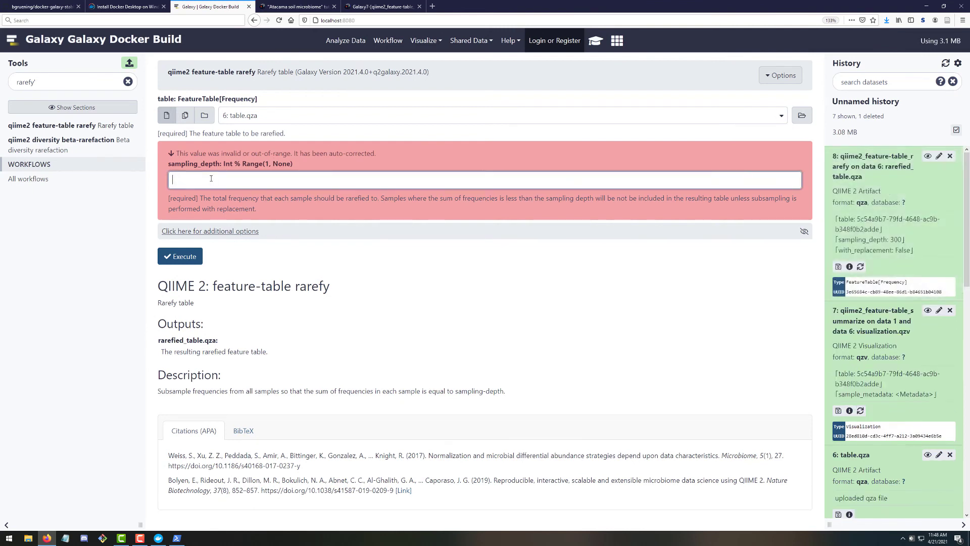
pyautogui.click(332, 202)
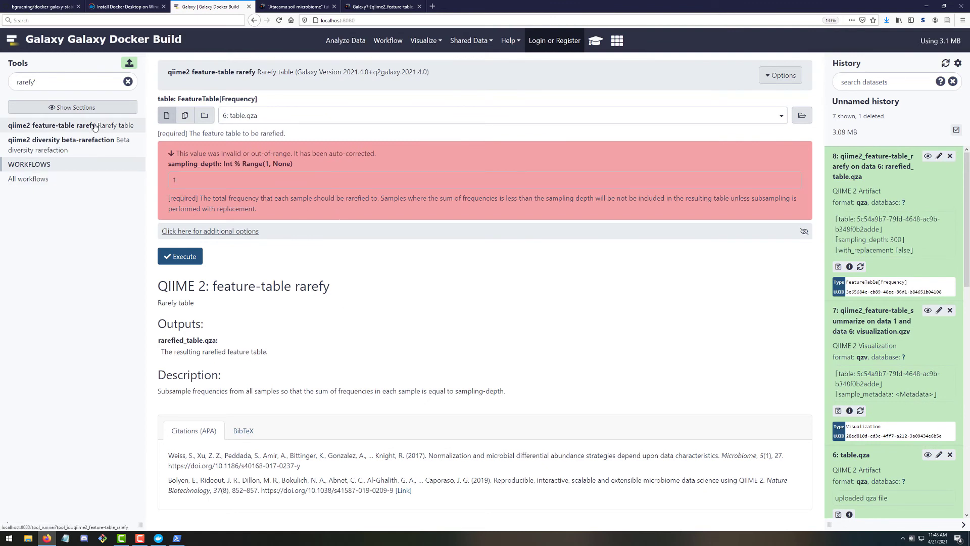
# Replace the tool search with "jaccard" and open the qiime2 diversity-lib jaccard tool
pyautogui.doubleClick(50, 85)
pyautogui.press('BackSpace')
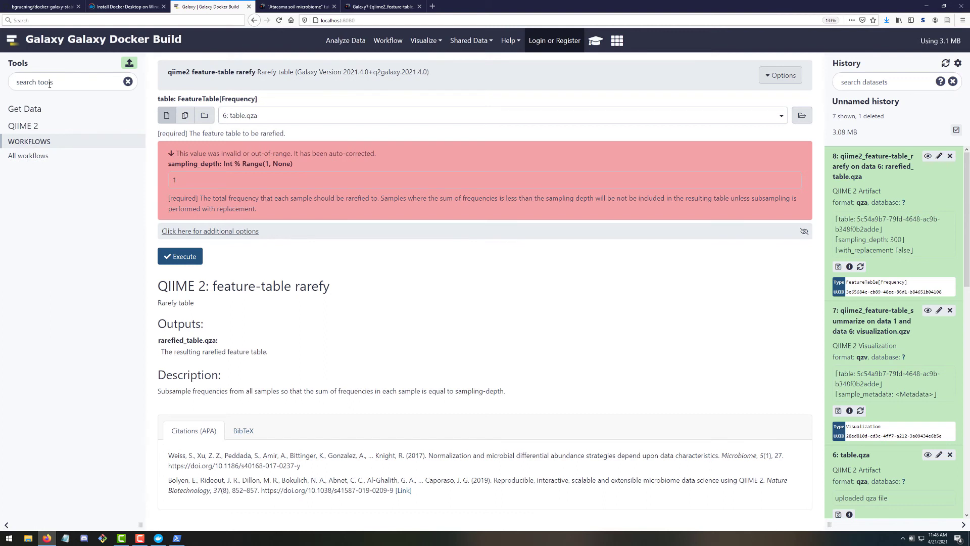
pyautogui.write('jaccard')
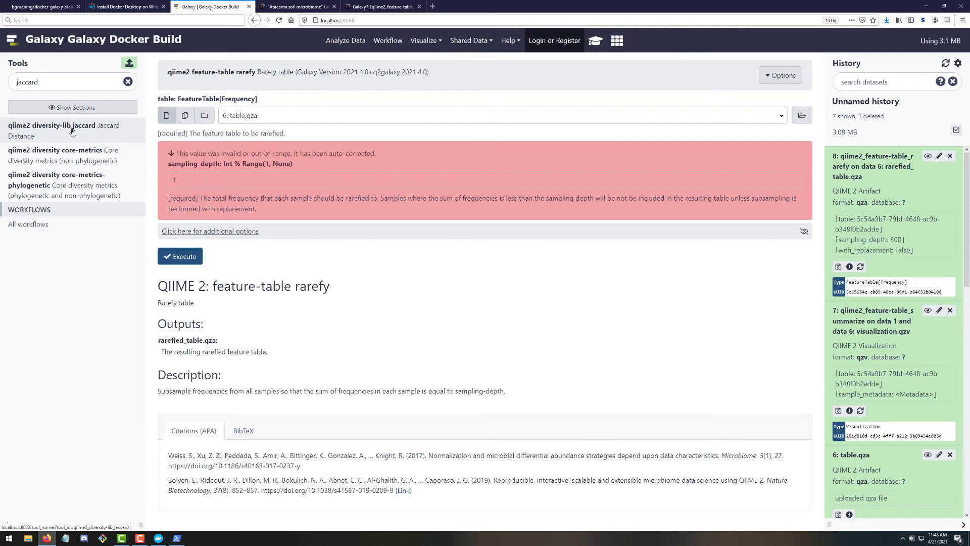
pyautogui.click(81, 130)
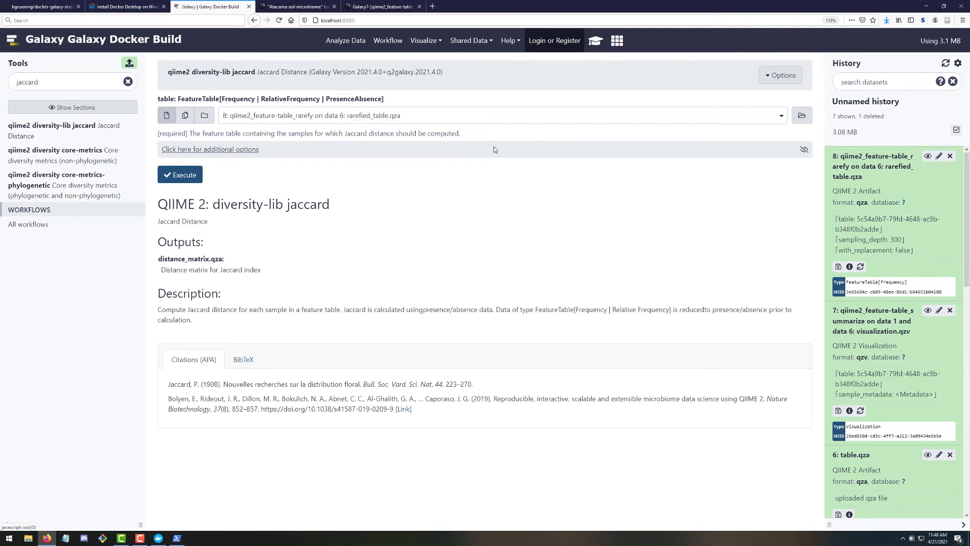
# Run diversity-lib jaccard on the rarefied table with n_jobs set to auto, and expand the resulting distance matrix in the history
pyautogui.click(226, 150)
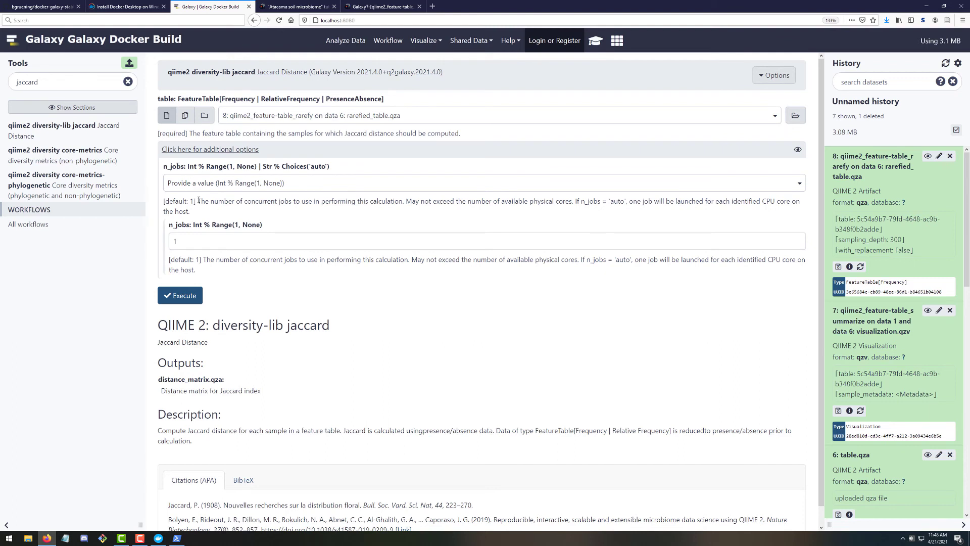
pyautogui.click(243, 185)
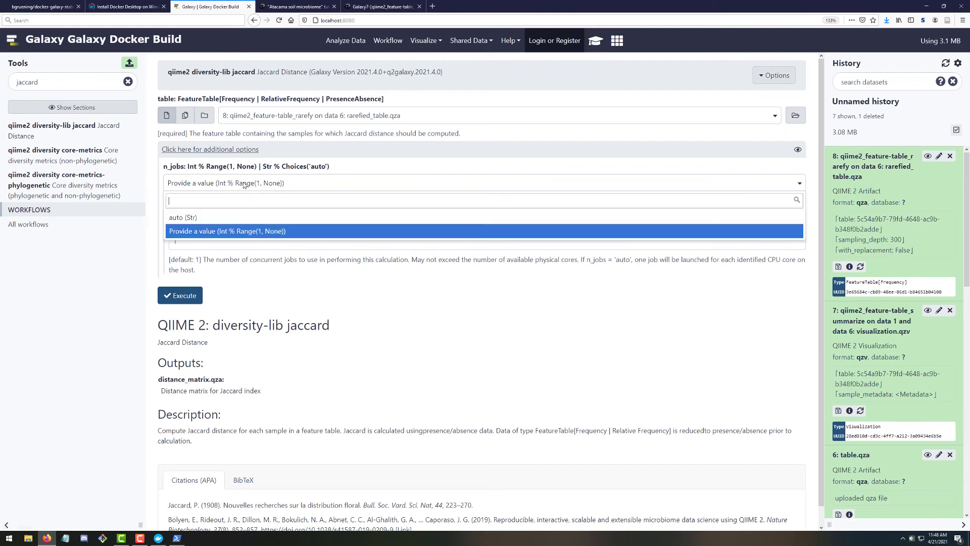
pyautogui.click(195, 218)
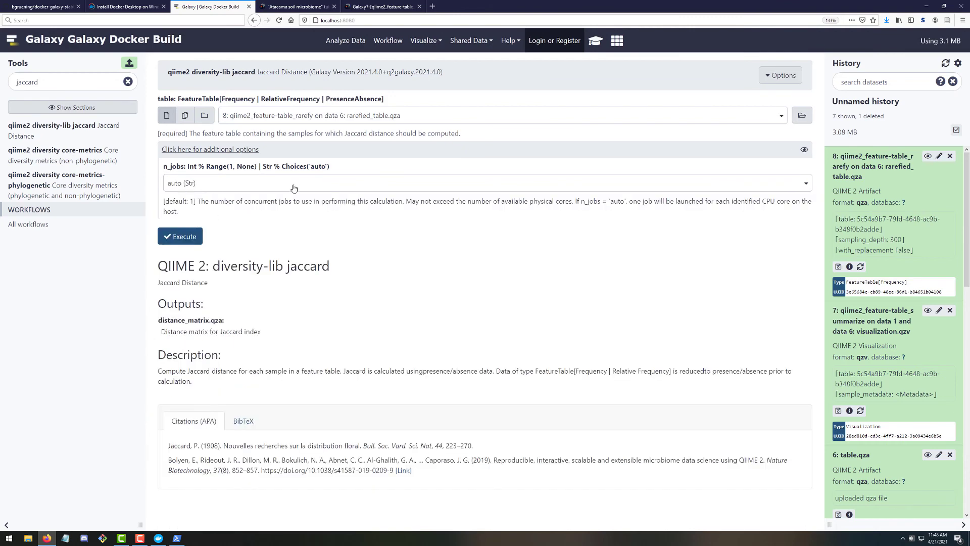
pyautogui.click(177, 236)
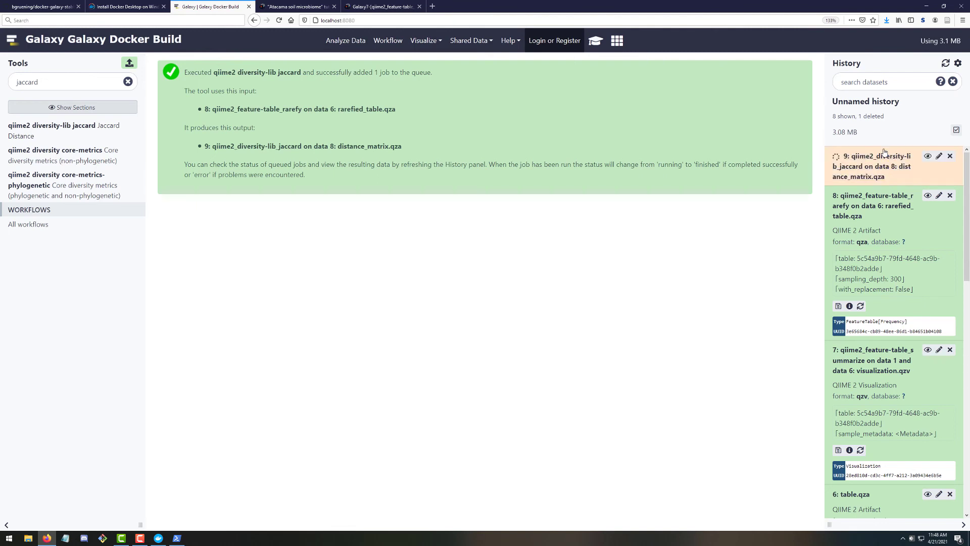
pyautogui.click(887, 167)
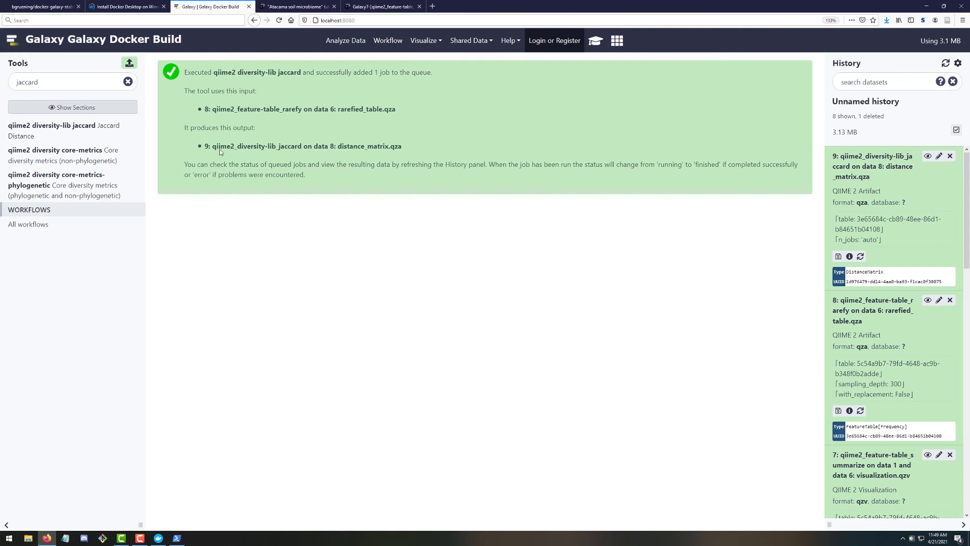
# Search the tools for "beta", open qiime2 diversity beta-correlation and check the metadata columns it offers
pyautogui.doubleClick(64, 81)
pyautogui.write('beta')
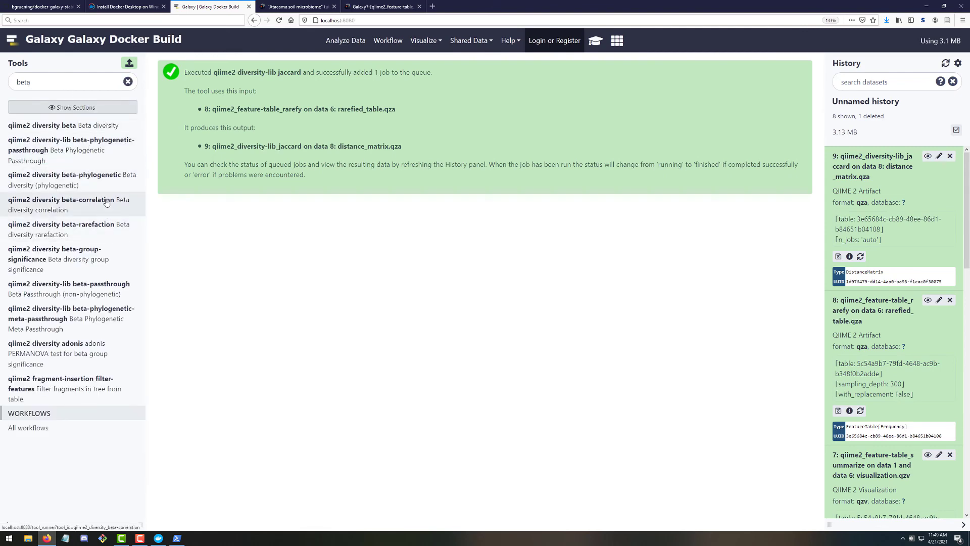
pyautogui.click(107, 202)
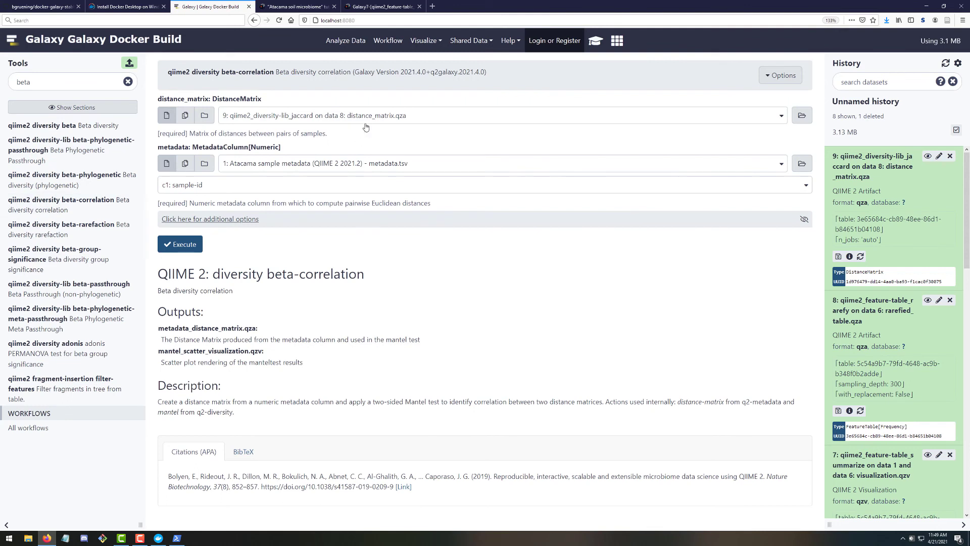
pyautogui.click(182, 188)
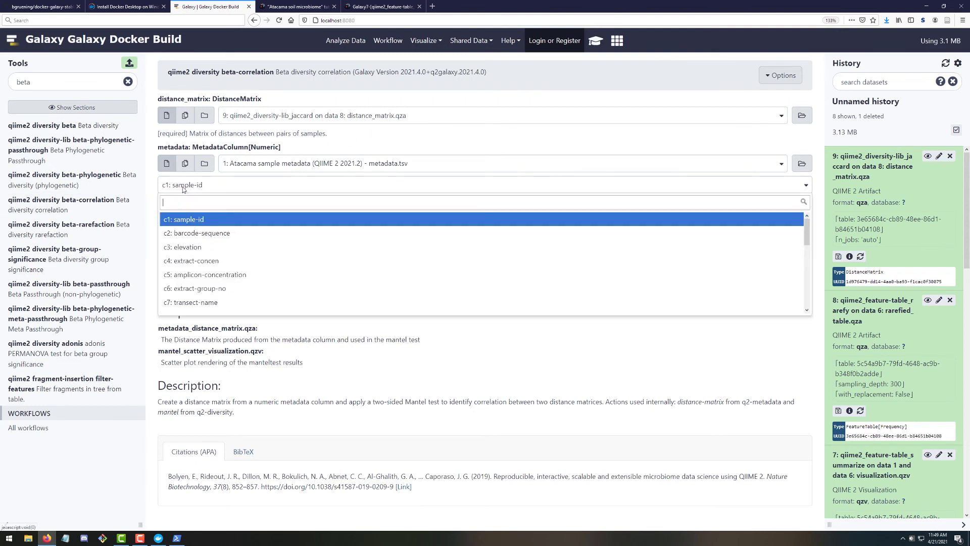
pyautogui.click(183, 186)
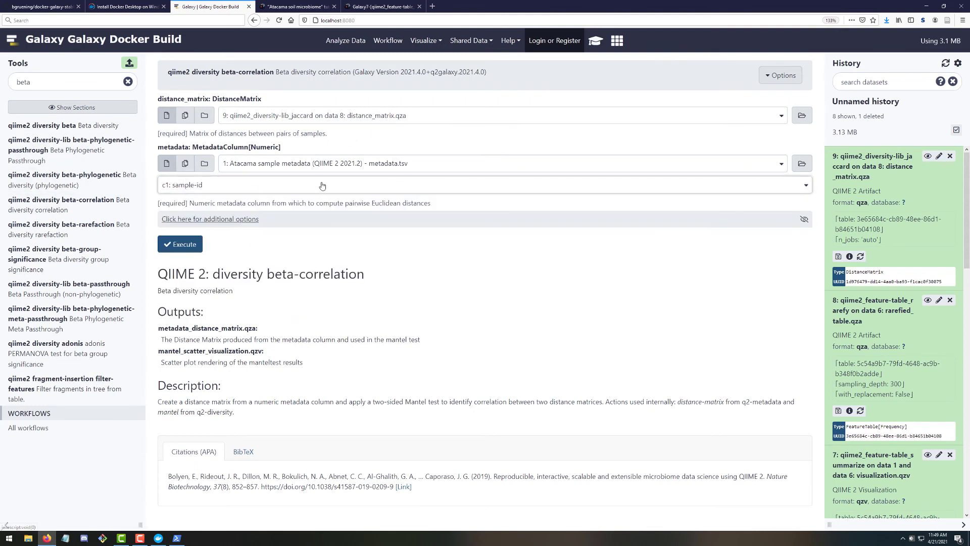
# Choose the Atacama sample metadata for beta-correlation and set its numeric metadata column to c3: elevation
pyautogui.click(293, 165)
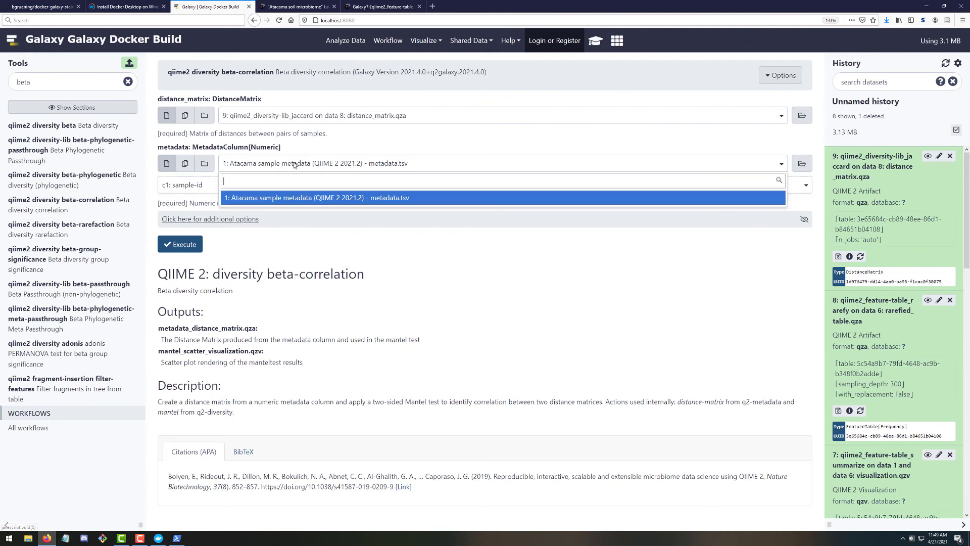
pyautogui.click(311, 197)
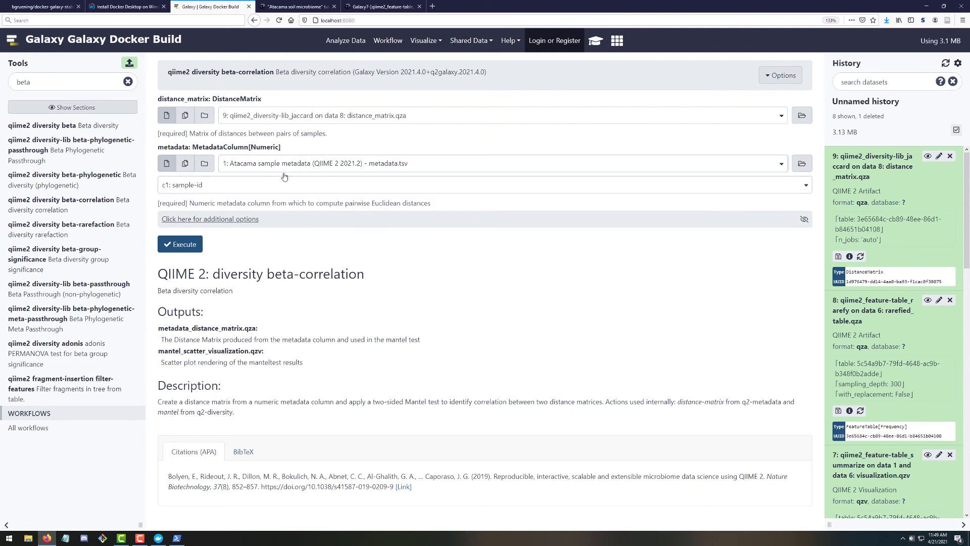
pyautogui.click(259, 190)
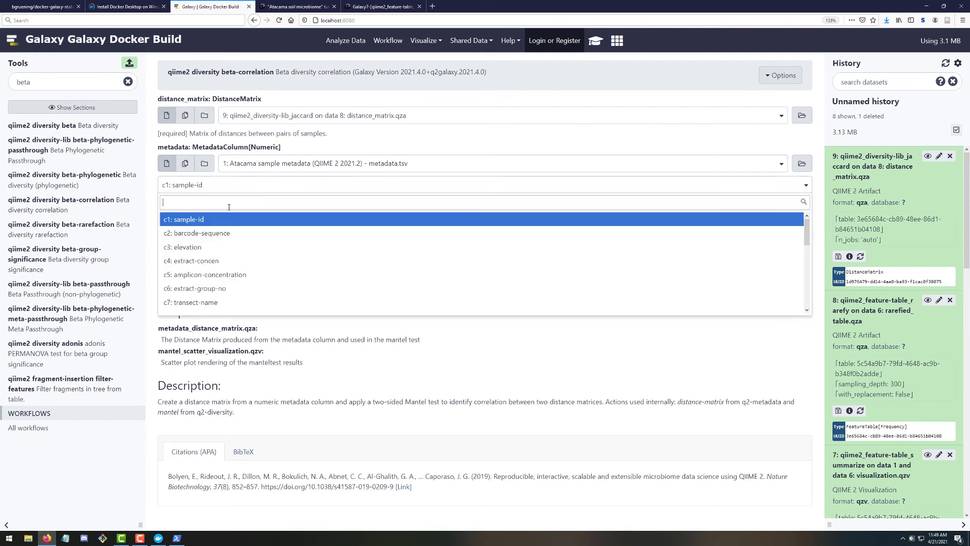
pyautogui.click(202, 251)
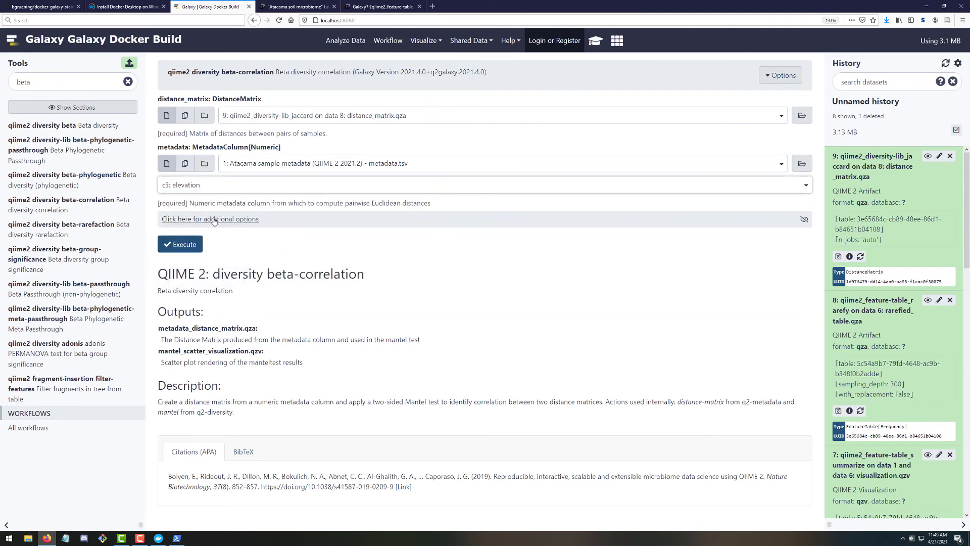
# Set label1 to Elevation and label2 to Jaccard in the additional options, and run beta-correlation
pyautogui.click(212, 218)
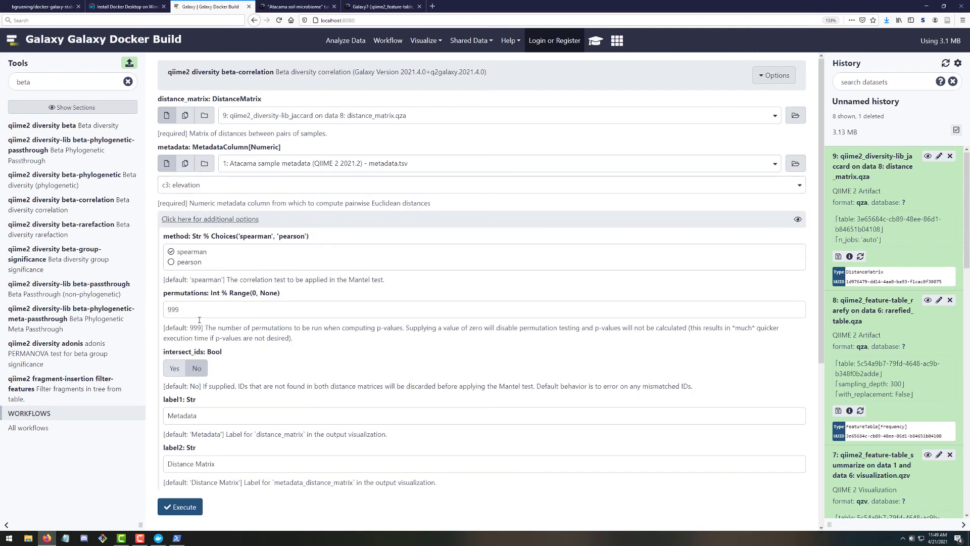
pyautogui.scroll(-2, 212, 353)
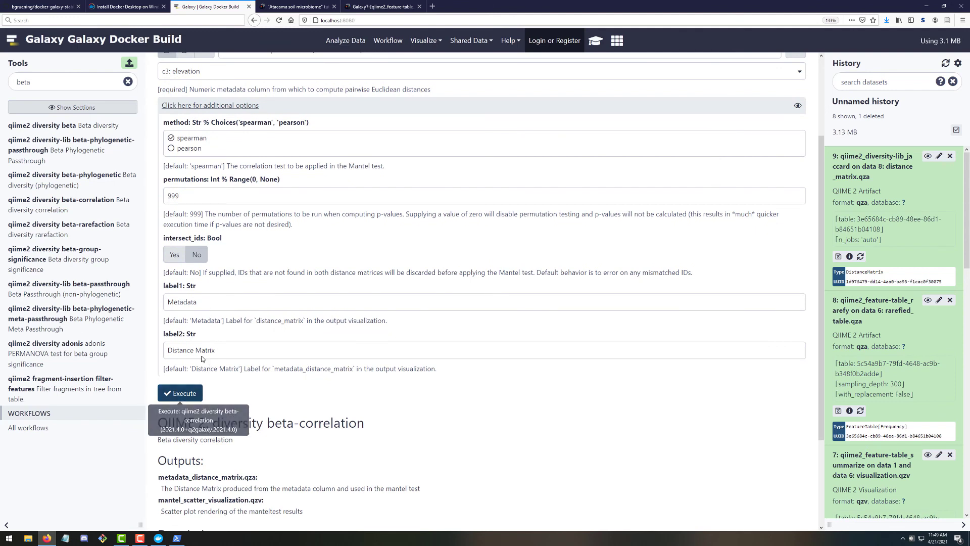
pyautogui.tripleClick(199, 350)
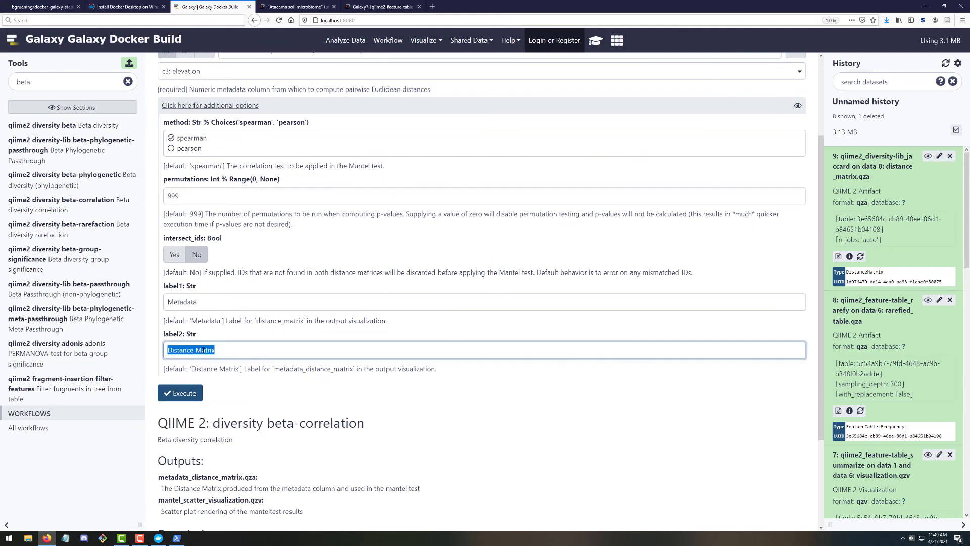
pyautogui.write('Jaccard')
pyautogui.tripleClick(207, 302)
pyautogui.write('Elev')
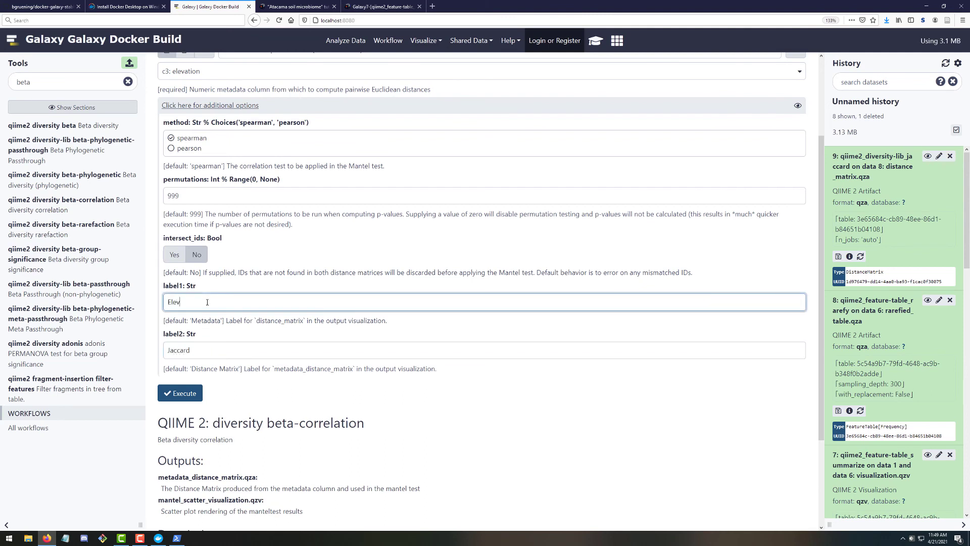
pyautogui.write('ation')
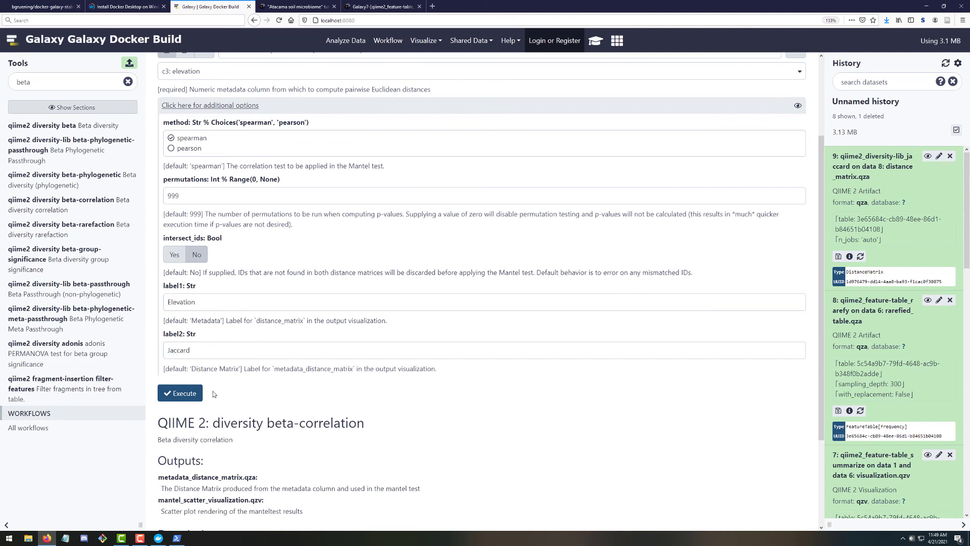
pyautogui.click(199, 394)
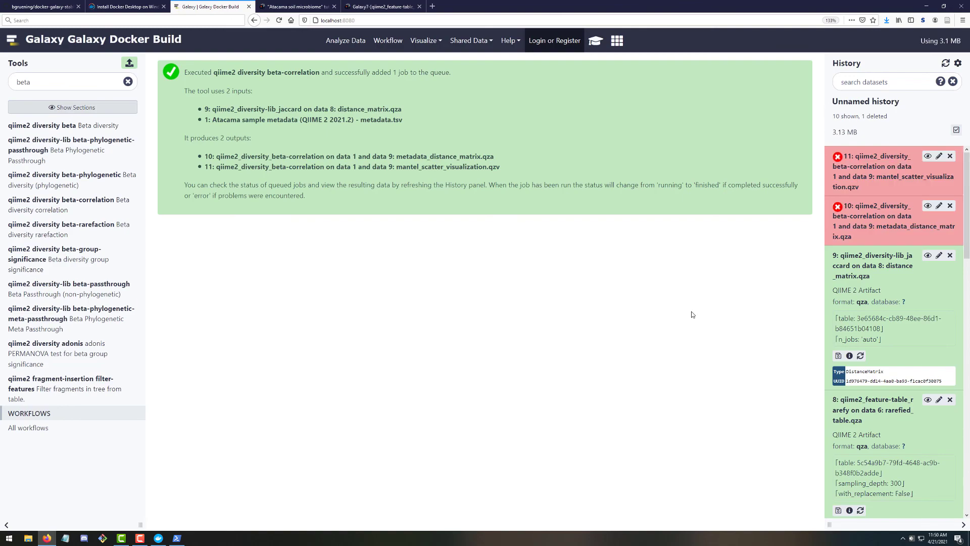
# Expand dataset 11, the mantel scatter visualization, in the history and read its error message
pyautogui.click(883, 185)
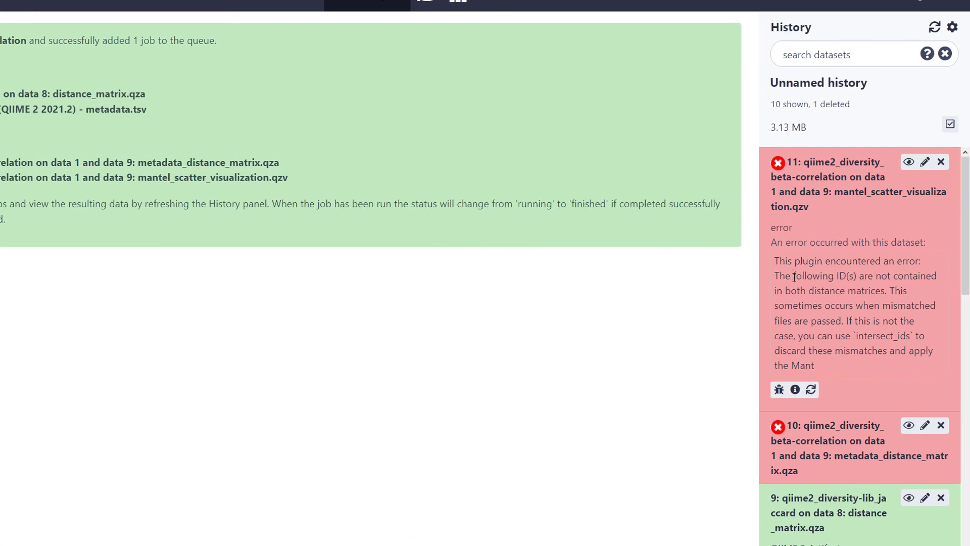
pyautogui.moveTo(809, 291); pyautogui.dragTo(873, 350)
pyautogui.click(869, 348)
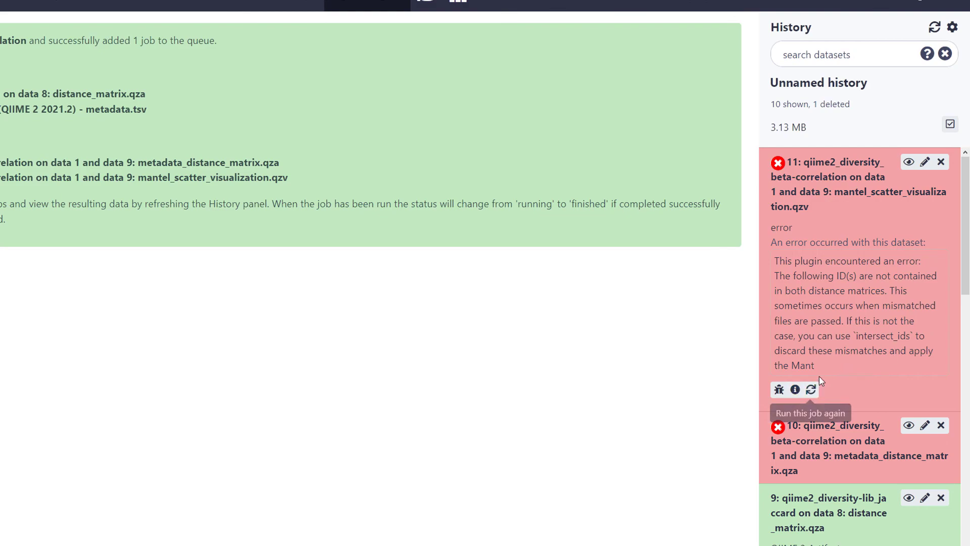
# Reopen the beta-correlation job from dataset 11, set intersect_ids to Yes in the additional options, and run it again
pyautogui.click(811, 389)
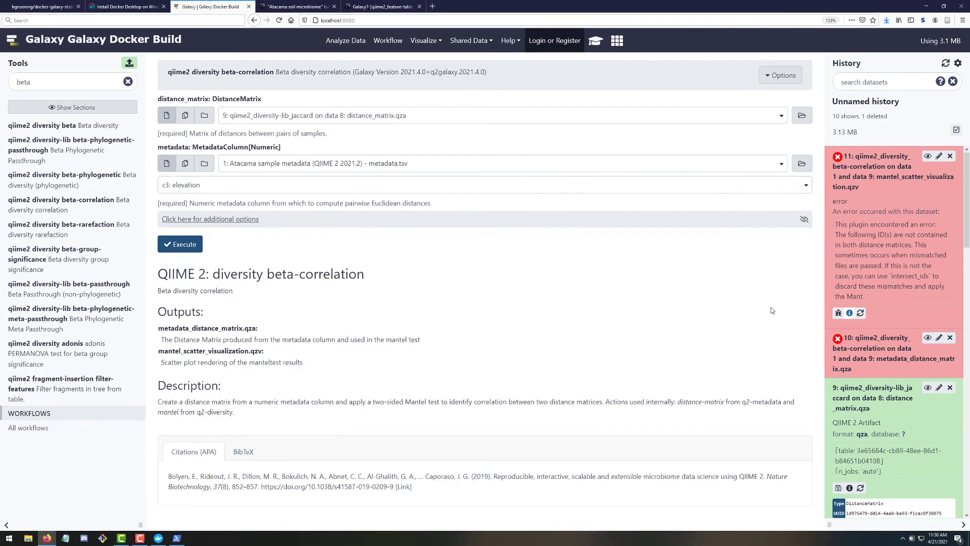
pyautogui.click(243, 219)
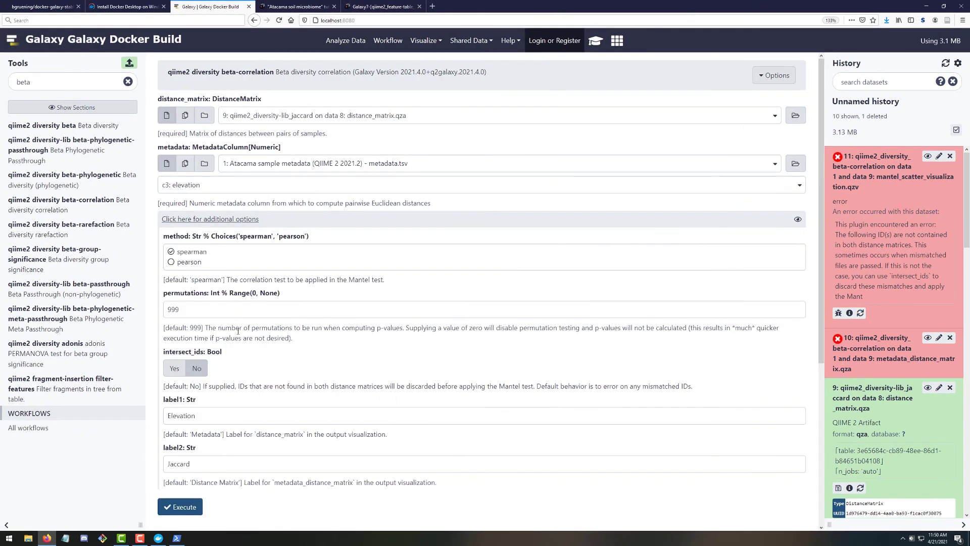
pyautogui.tripleClick(177, 356)
pyautogui.click(177, 367)
pyautogui.click(223, 364)
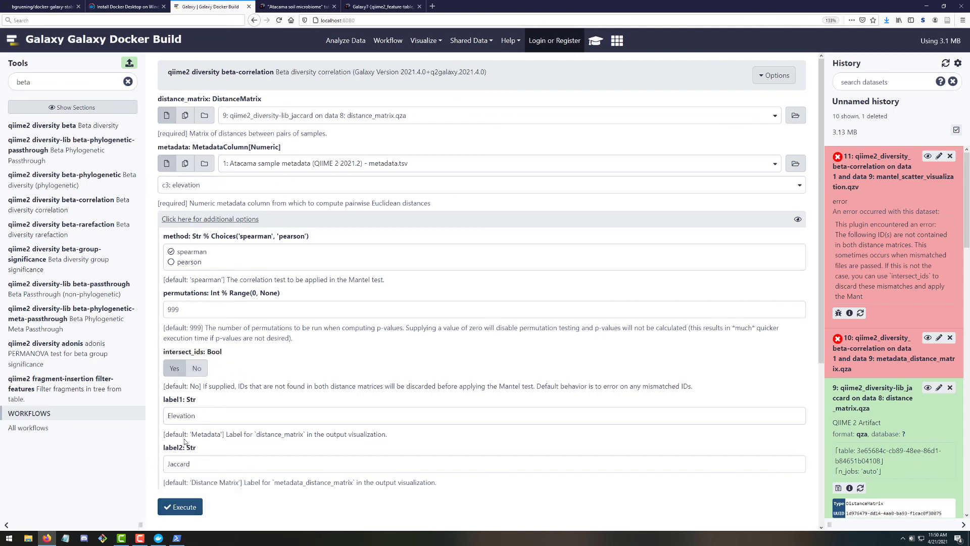
pyautogui.click(195, 507)
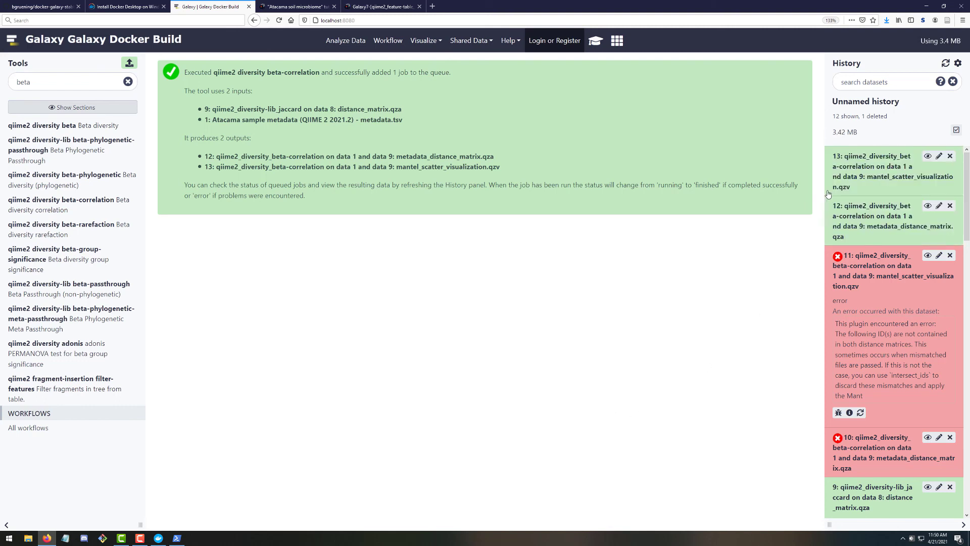
# Expand dataset 13, the new mantel scatter visualization, and save its .qzv file to the computer
pyautogui.click(889, 177)
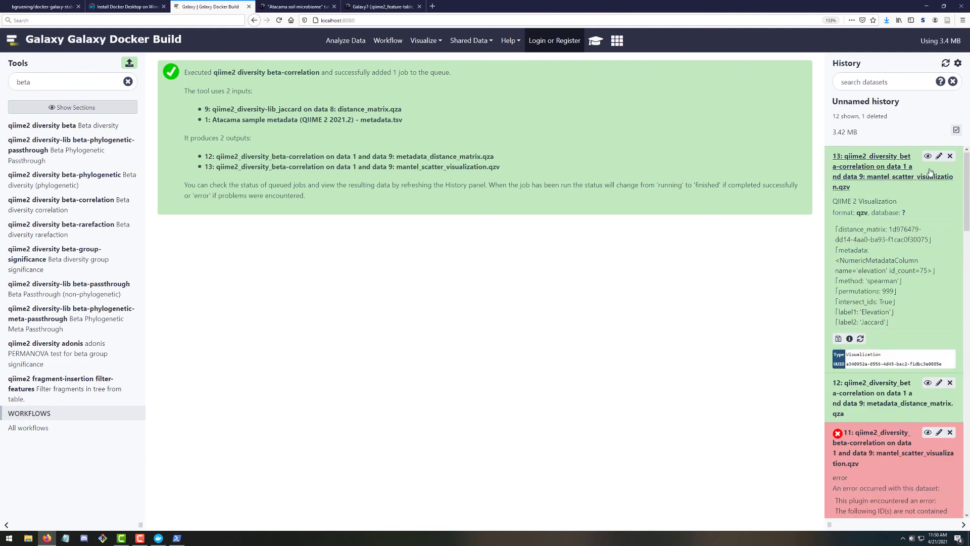
pyautogui.click(927, 156)
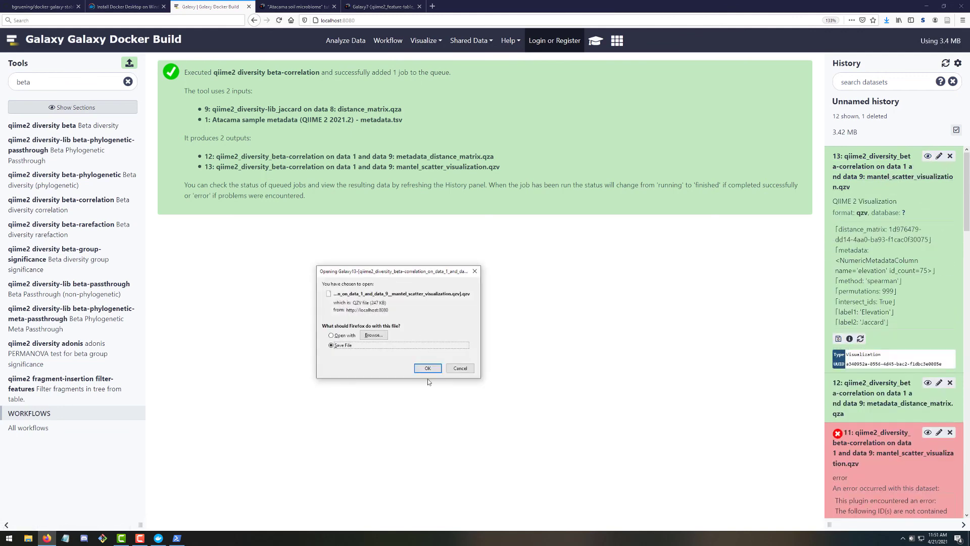
pyautogui.click(427, 368)
# Switch to QIIME 2 View, load the downloaded Galaxy13 beta-correlation file, and check the p-value in the Mantel test results
pyautogui.click(388, 7)
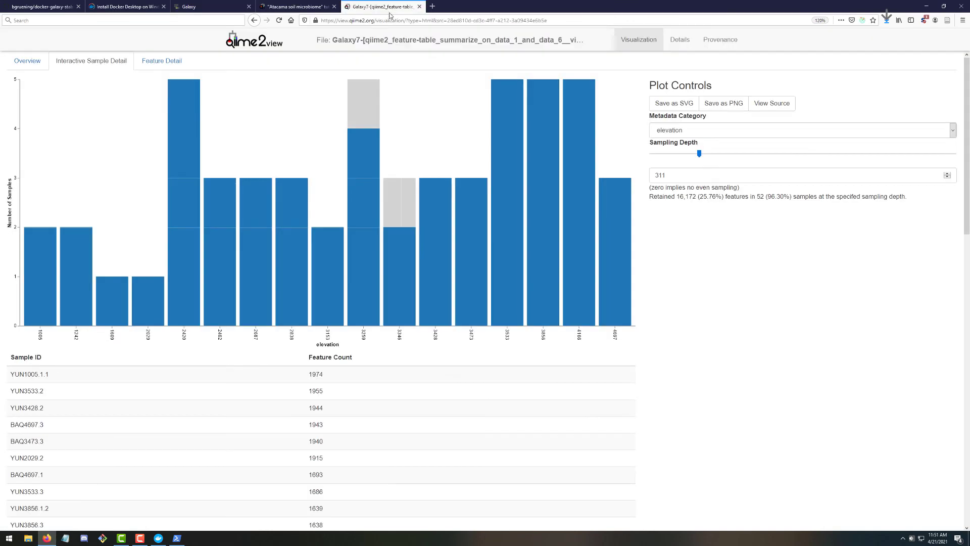
pyautogui.click(281, 49)
pyautogui.click(540, 223)
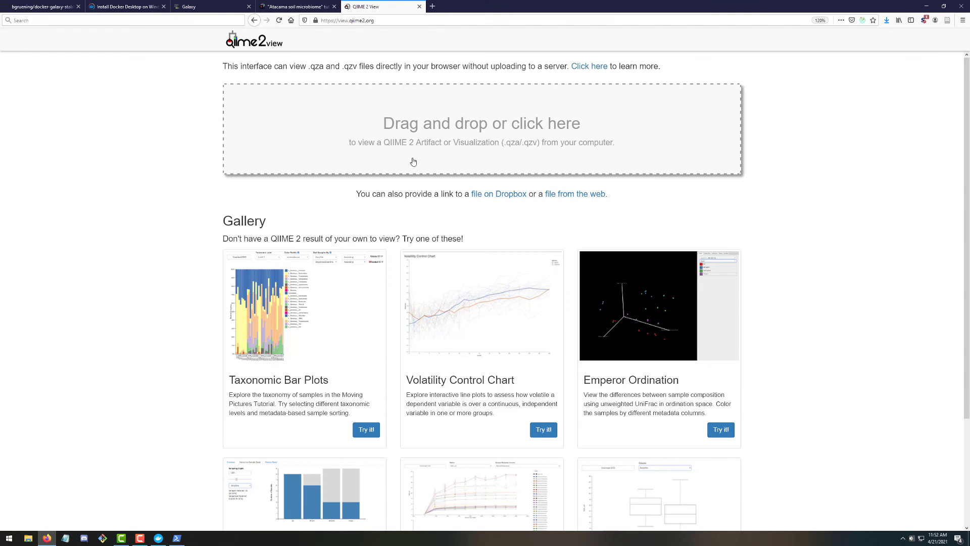
pyautogui.click(425, 147)
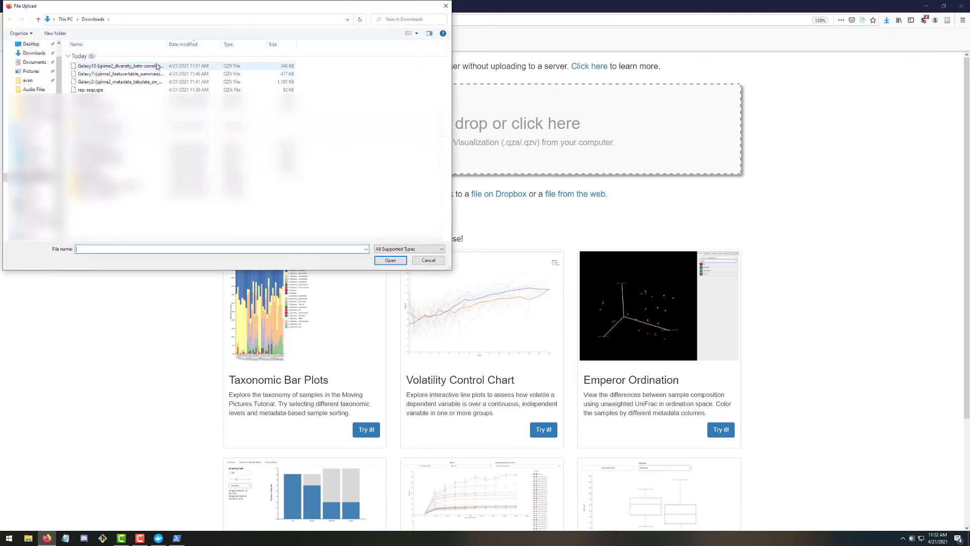
pyautogui.click(156, 67)
pyautogui.click(390, 260)
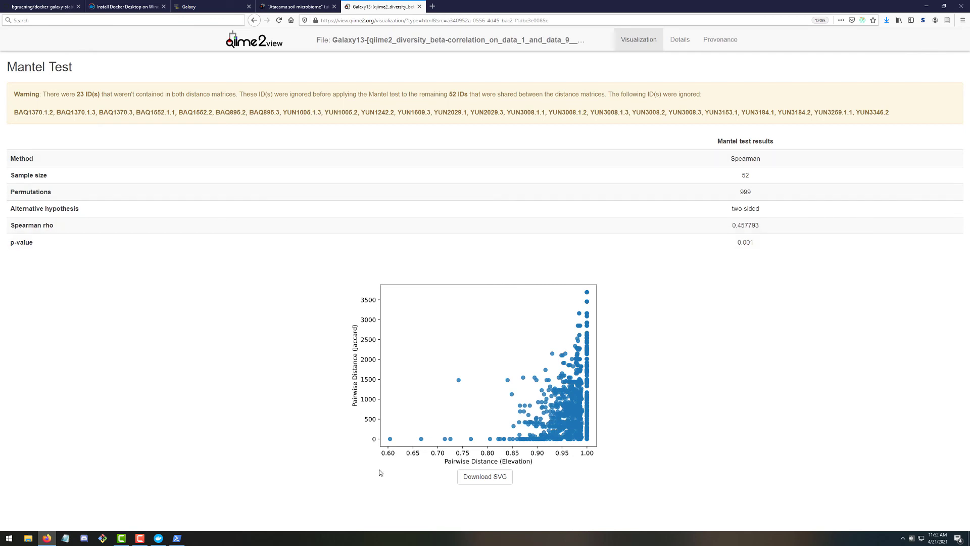
pyautogui.doubleClick(744, 242)
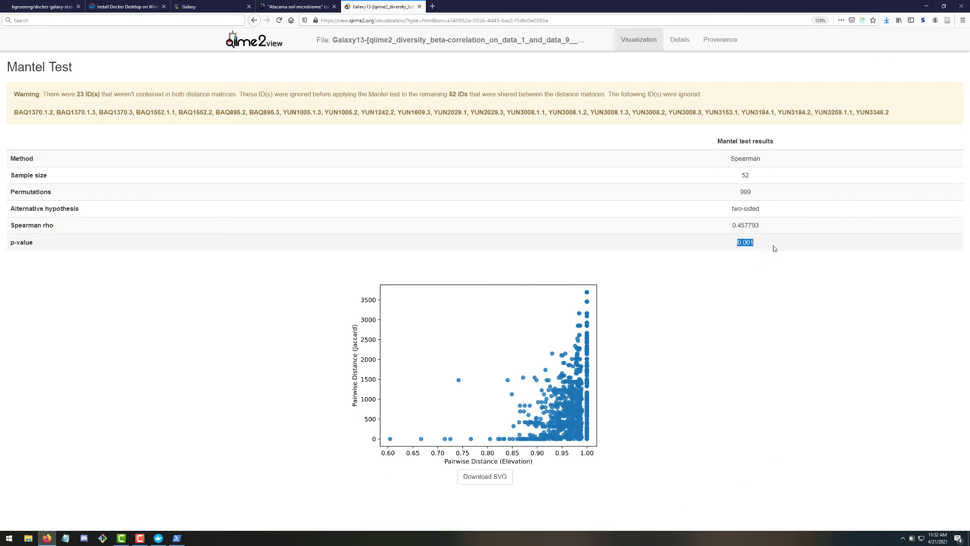
pyautogui.click(784, 291)
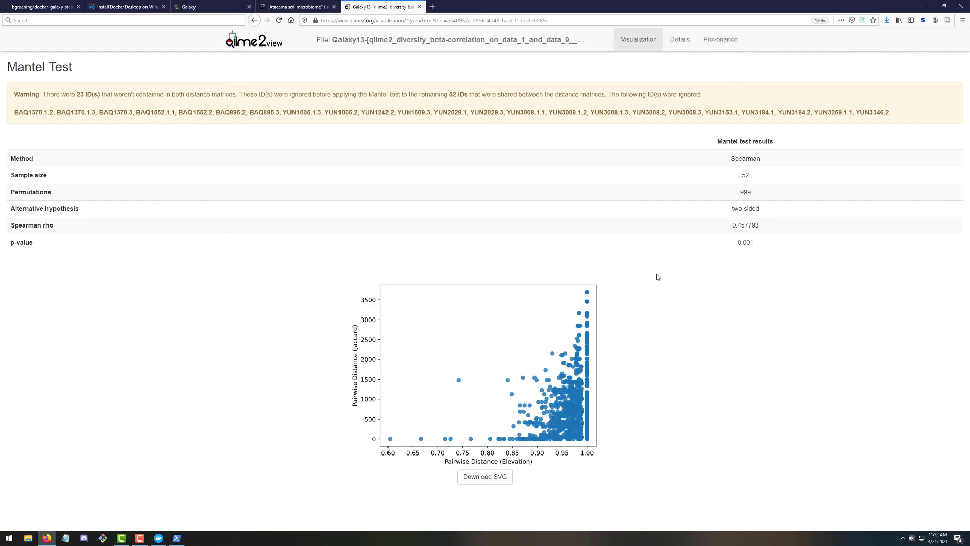
# Return to Galaxy and review the datasets in the history, from the latest beta-correlation output to the uploaded metadata
pyautogui.click(216, 3)
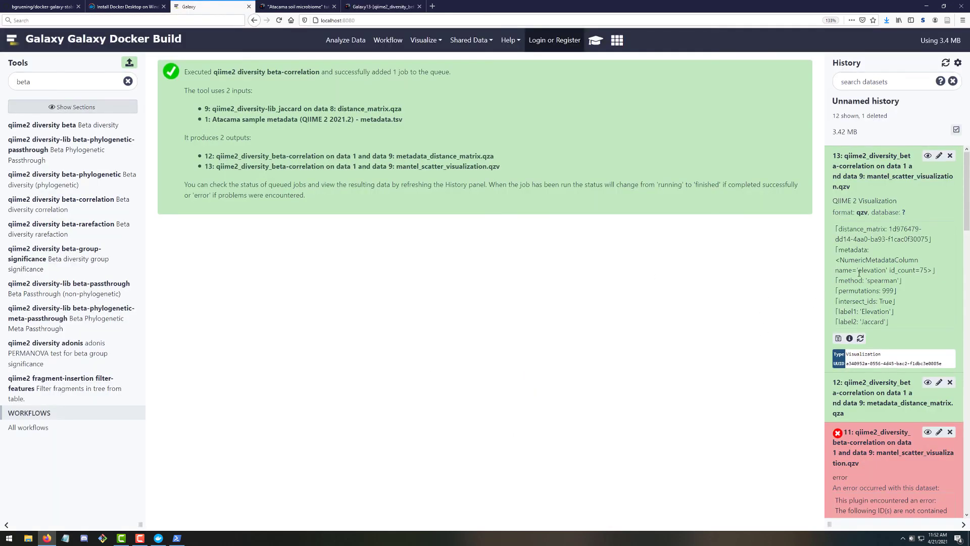
pyautogui.scroll(-20, 859, 273)
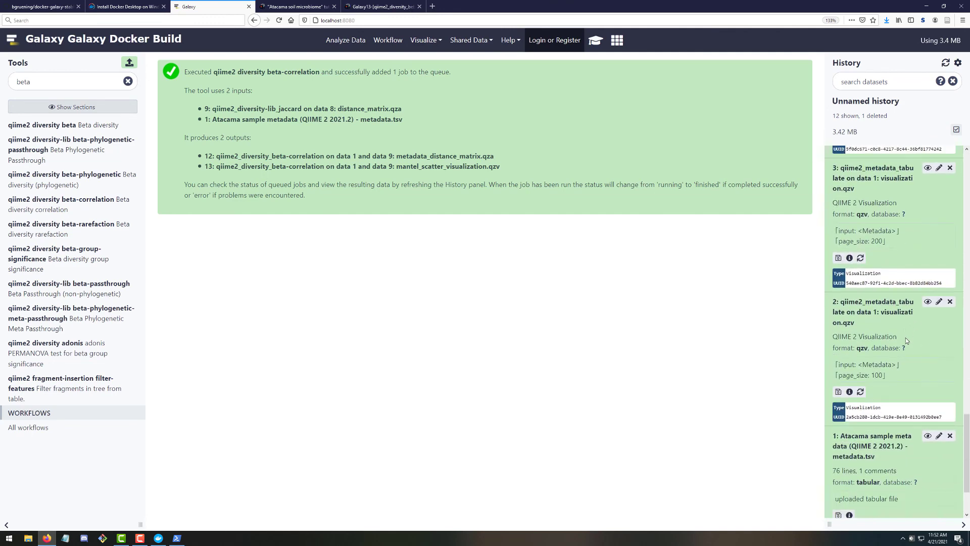
pyautogui.scroll(-3, 905, 338)
pyautogui.scroll(20, 890, 415)
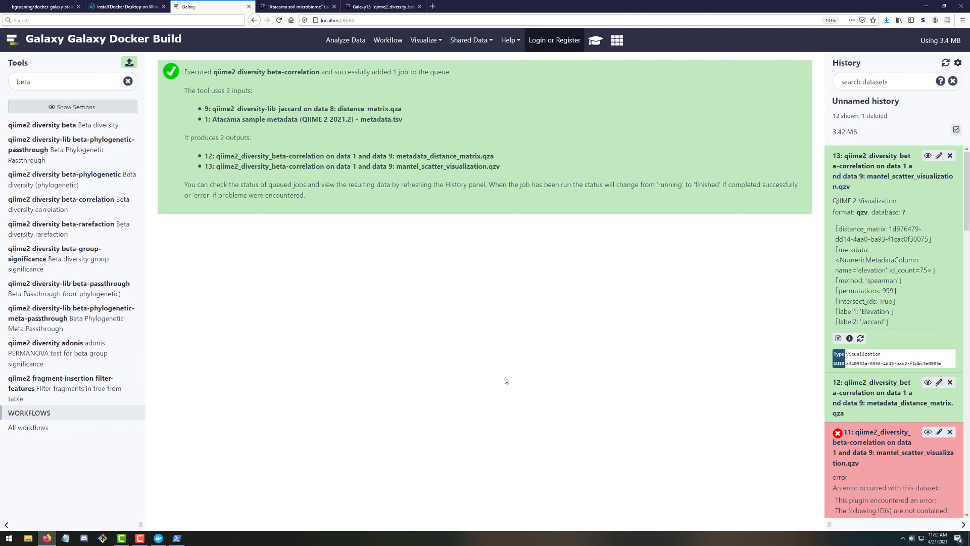
# Switch to Docker Desktop at the running galaxy container
pyautogui.click(158, 538)
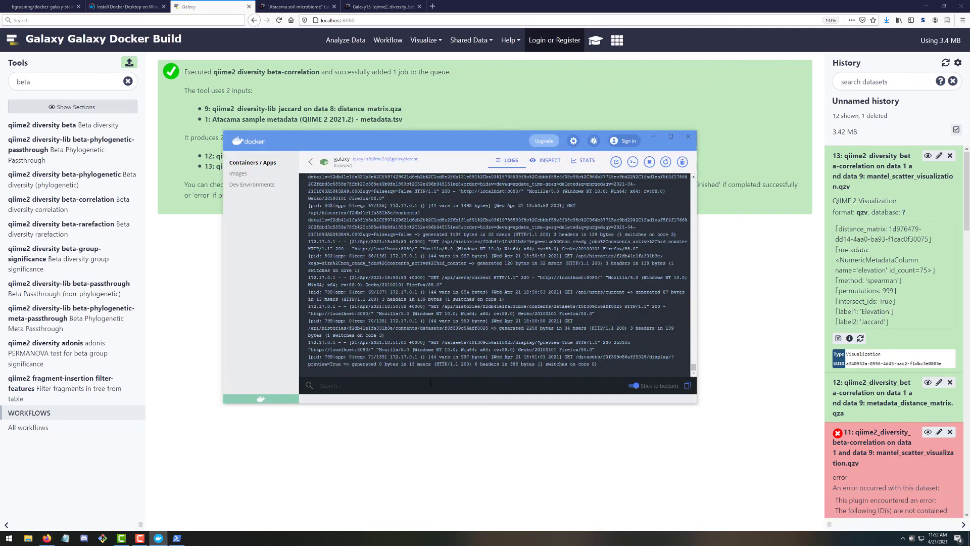